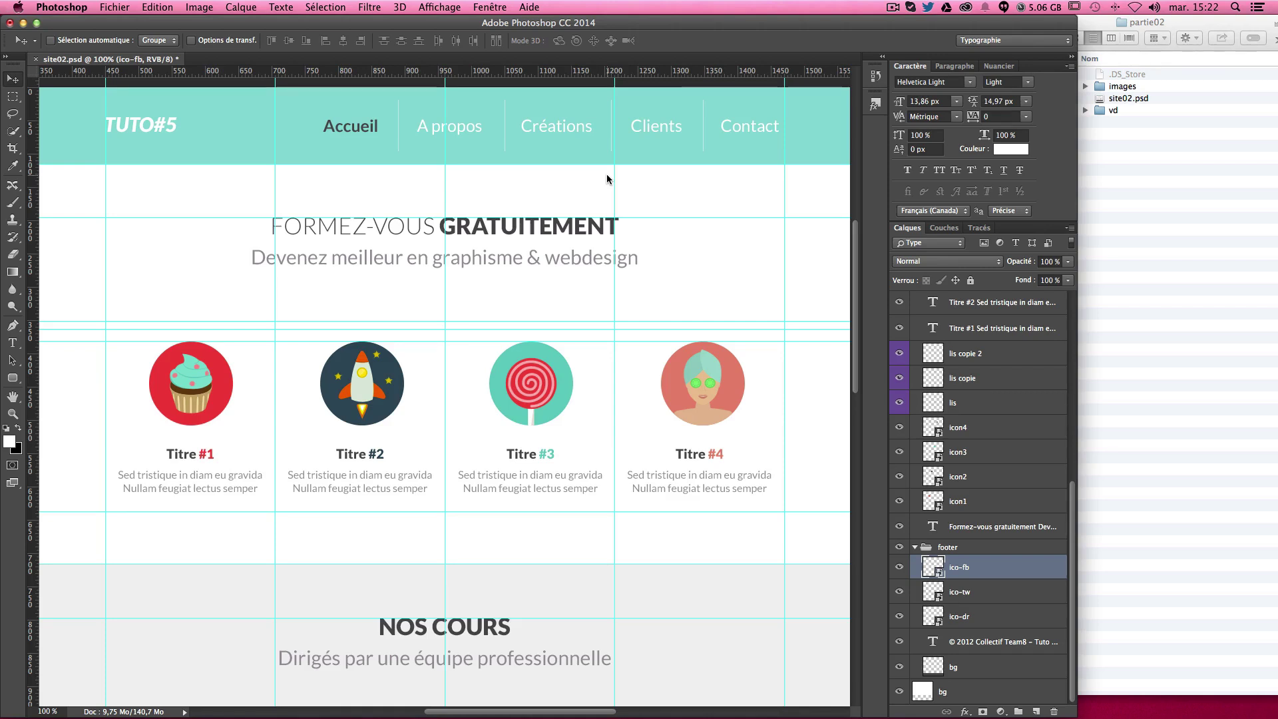
Identify the cupcake icon's layer by selecting it and toggling icon visibility
right_click(191, 383)
click(213, 346)
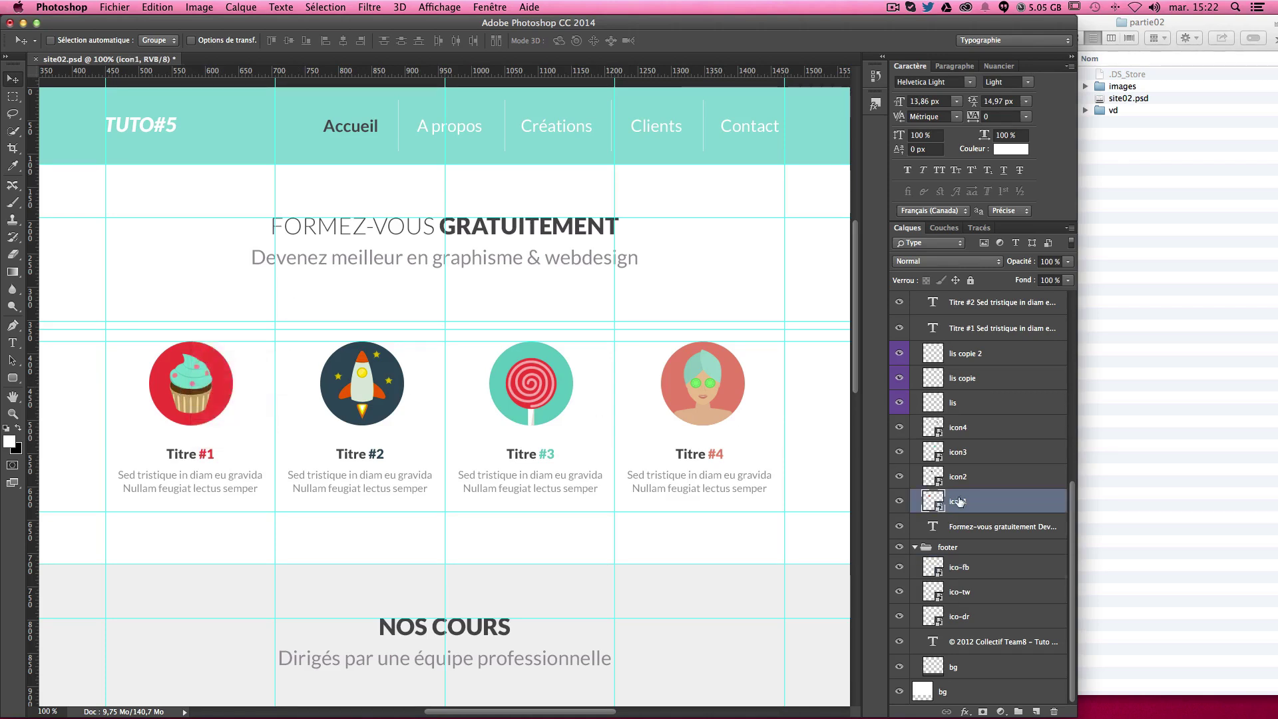
click(900, 494)
click(900, 493)
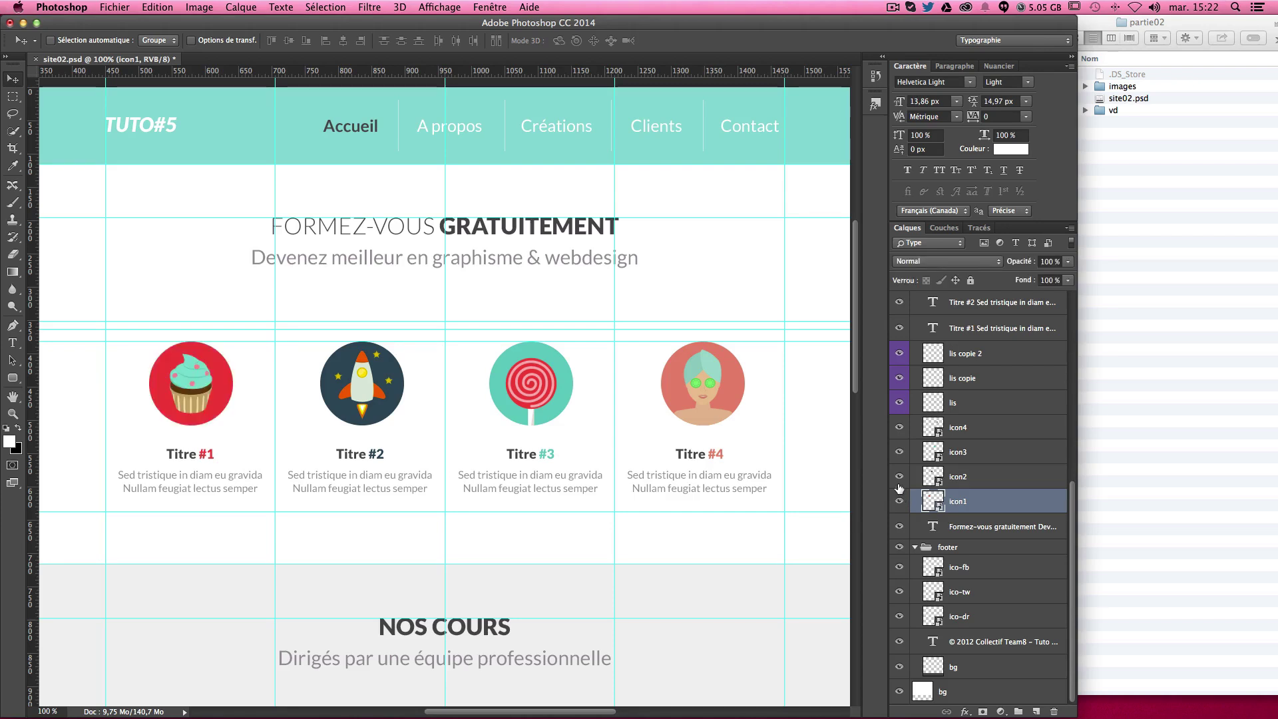
click(899, 476)
Rename the icon1 layer to icon1.jpg
double_click(965, 502)
click(971, 502)
text(.)
text(jpg)
key(Return)
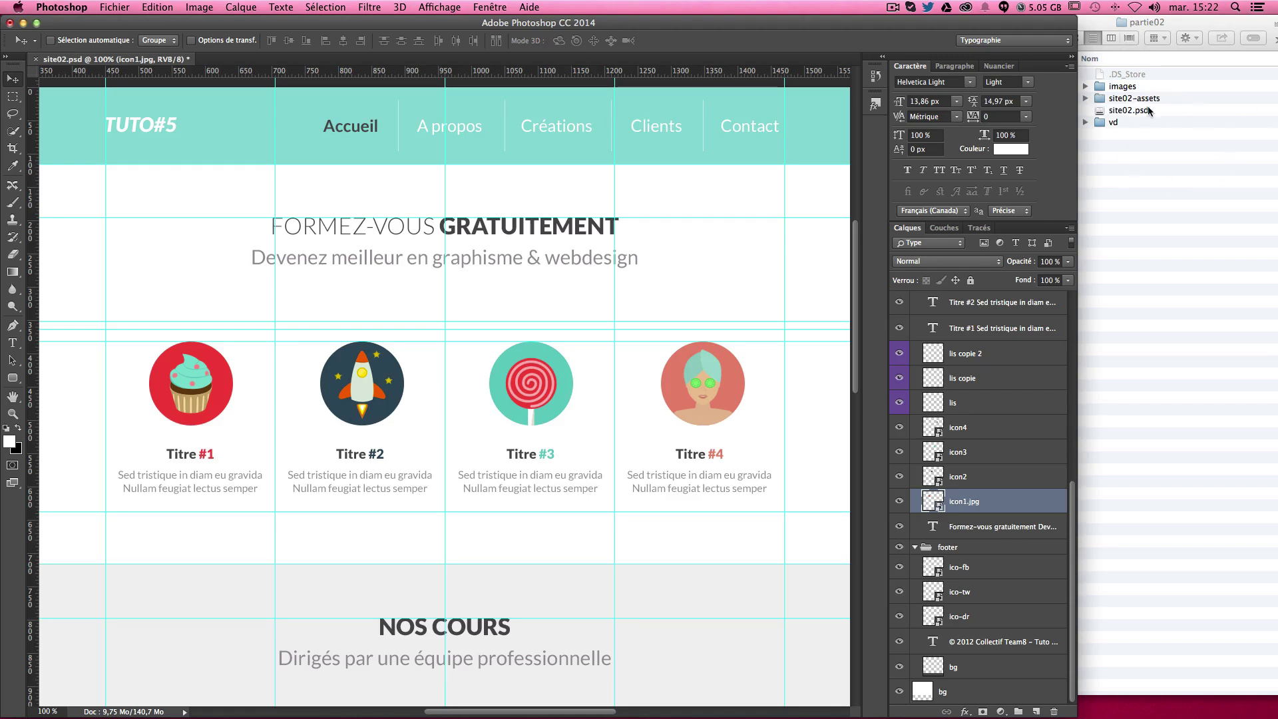
Open site02-assets in Finder and preview the exported icon1.jpg
click(1097, 102)
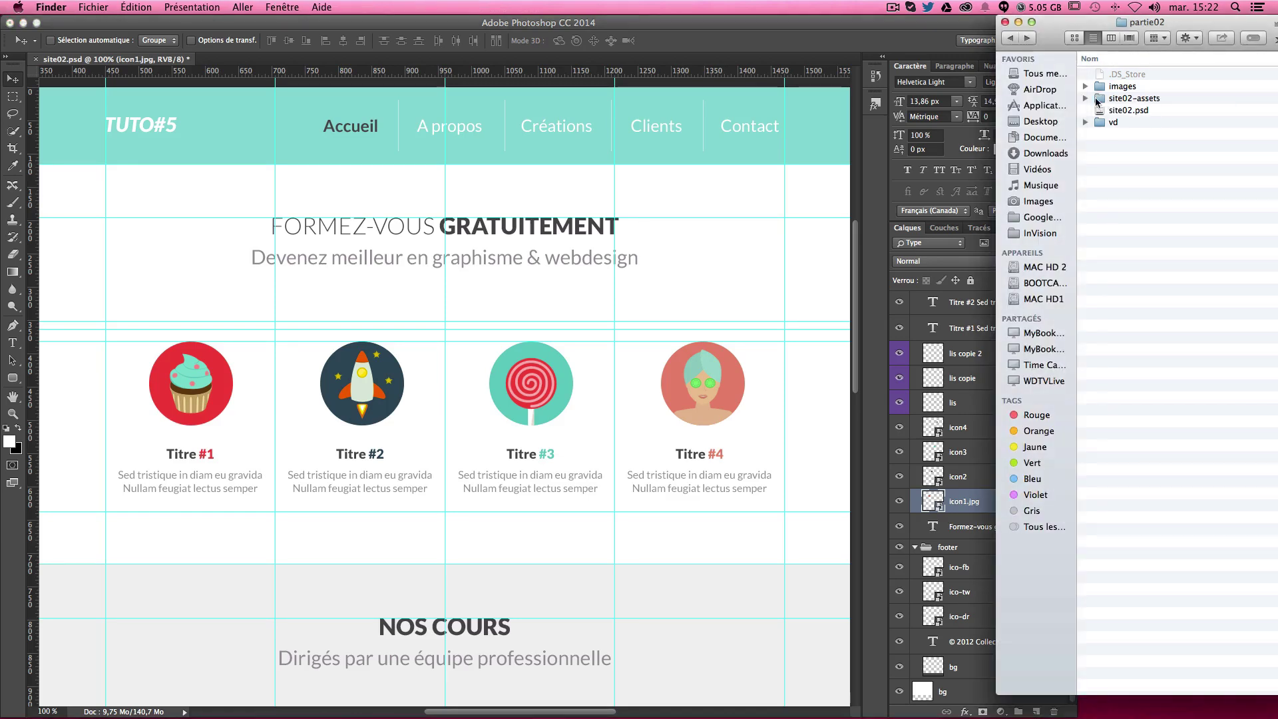
double_click(1098, 98)
click(1113, 74)
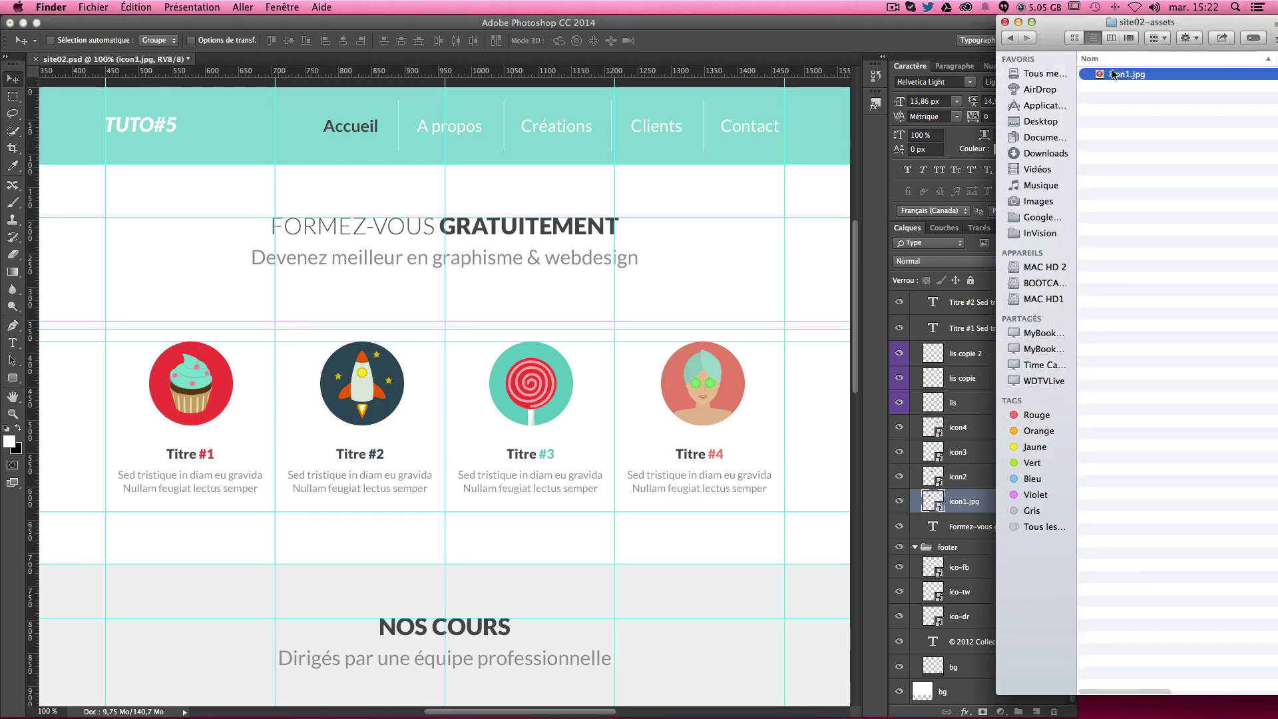
double_click(1112, 74)
click(12, 26)
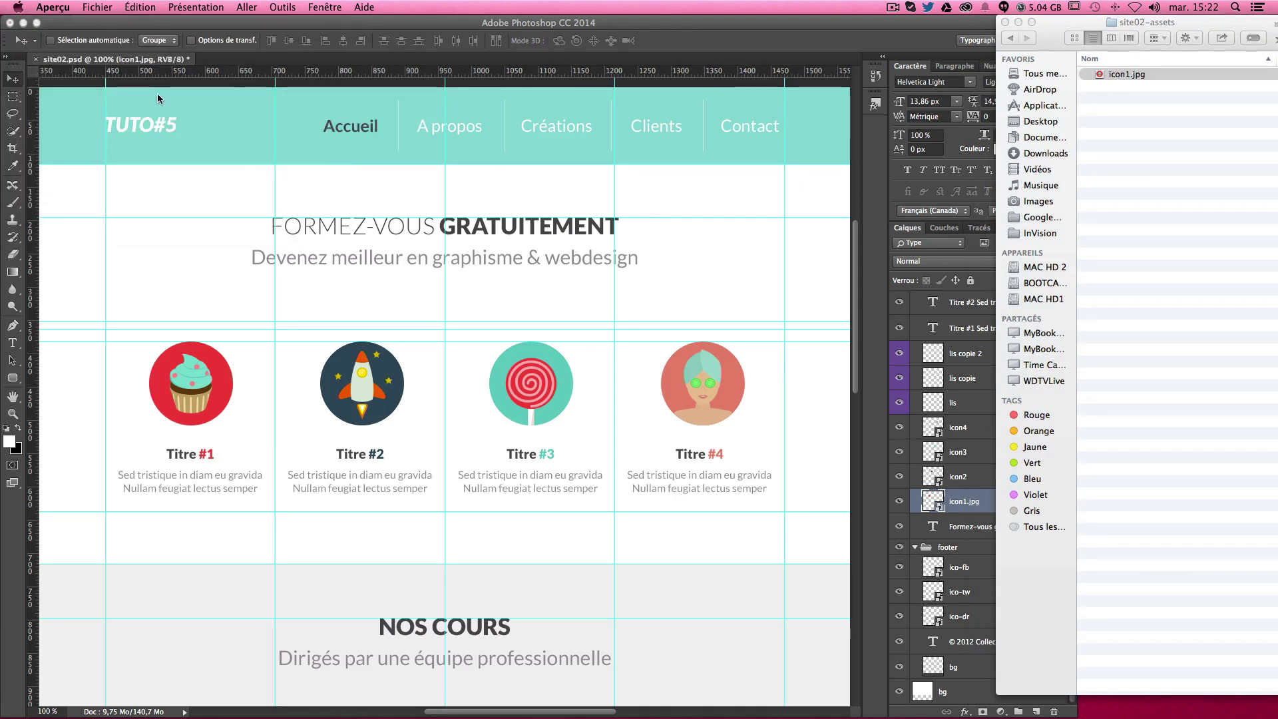
Change the layer's extension to icon1.png and preview the newly exported icon1.png
double_click(973, 502)
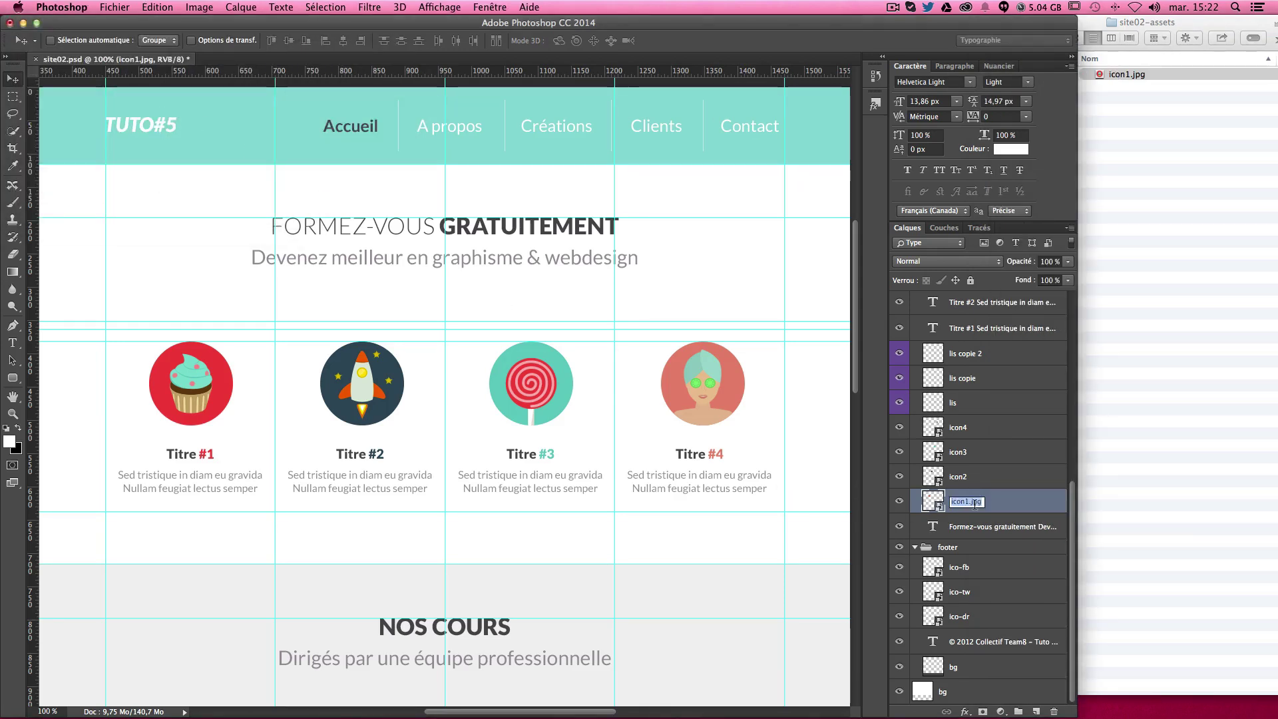
double_click(975, 502)
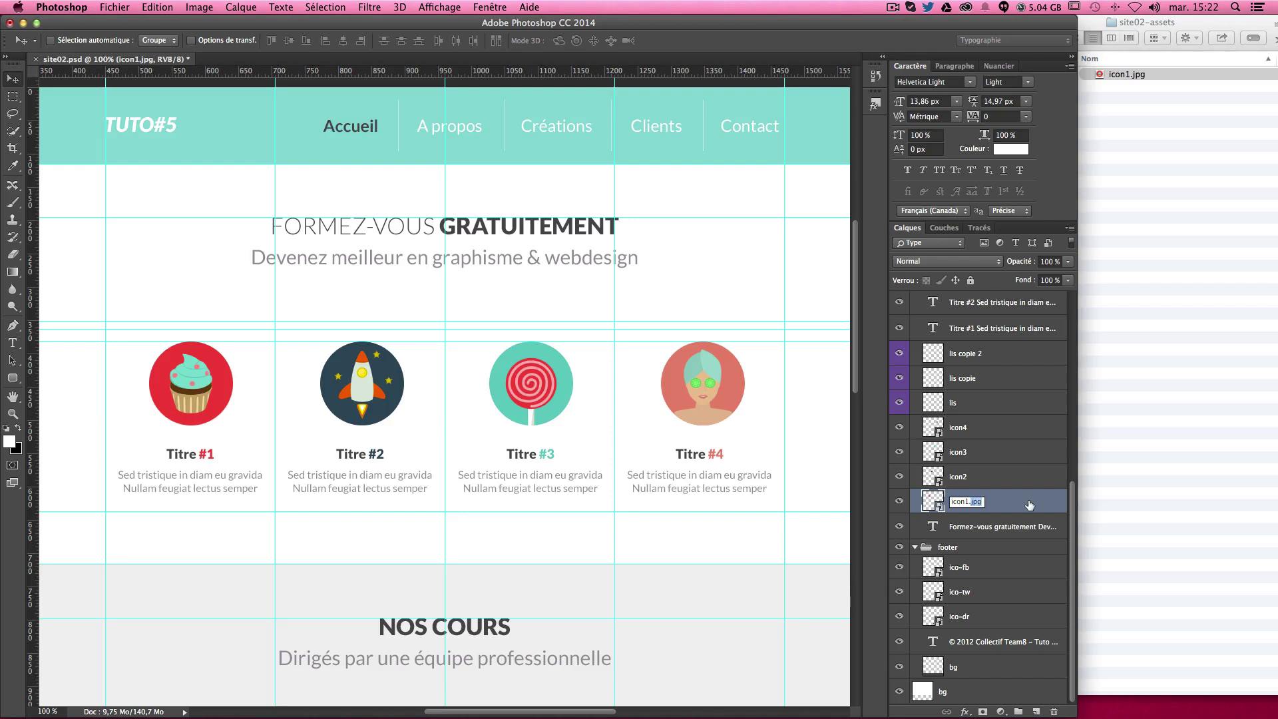
text(png)
key(Return)
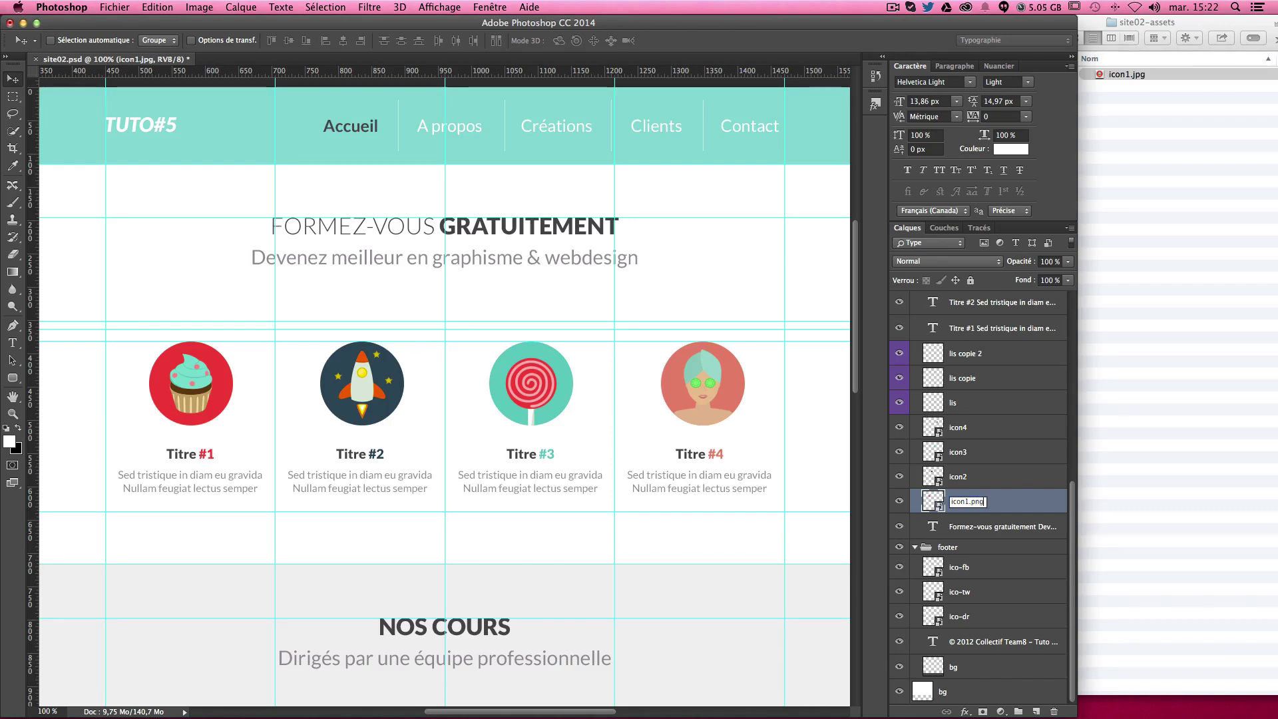
click(1090, 100)
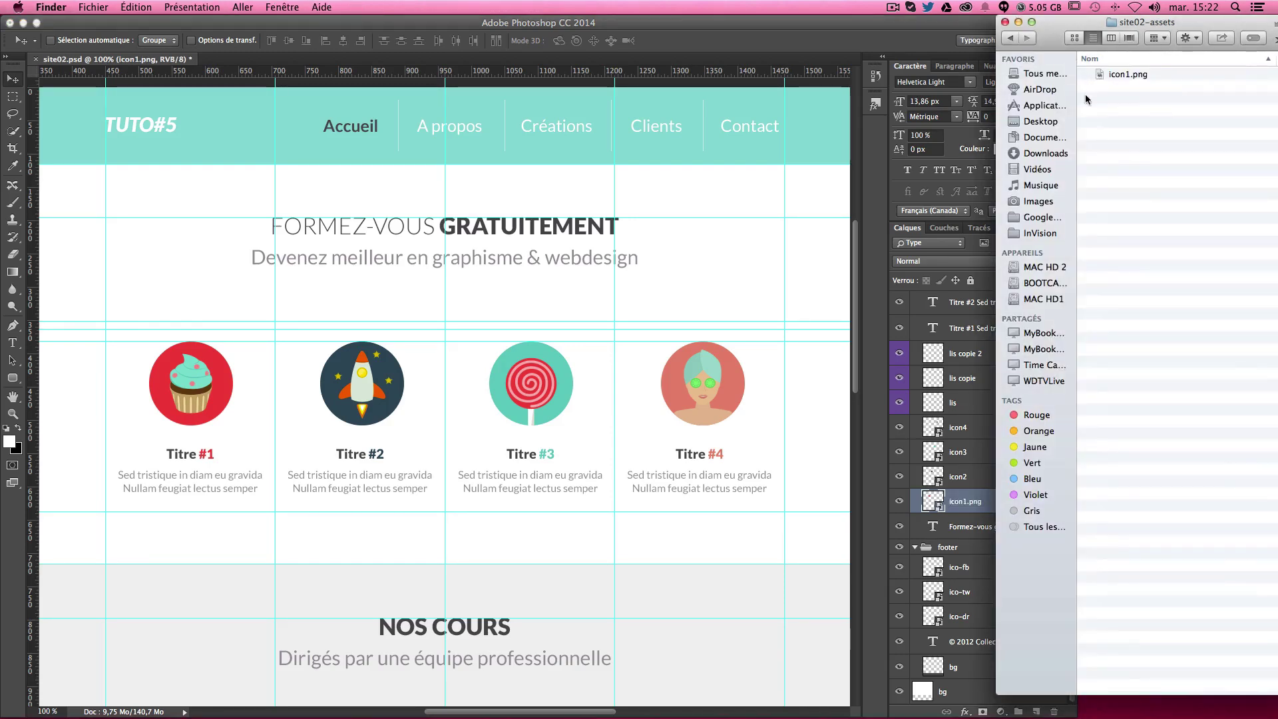
double_click(1124, 74)
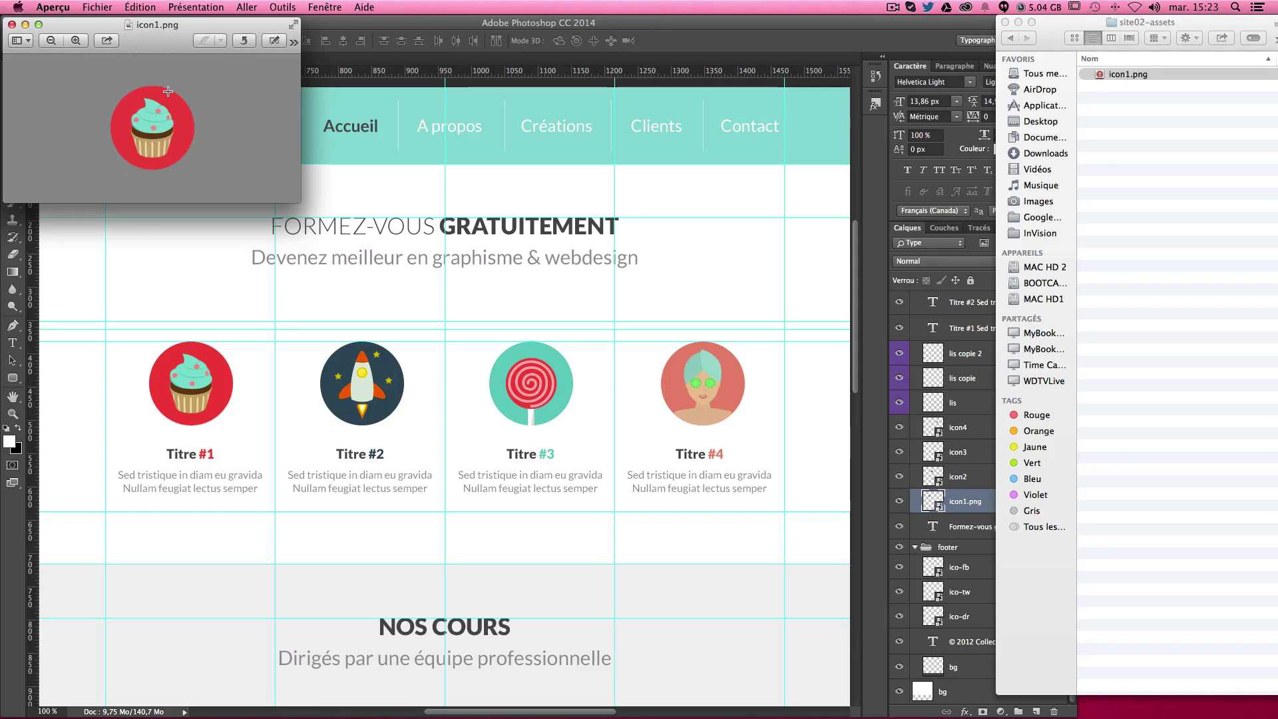
click(12, 25)
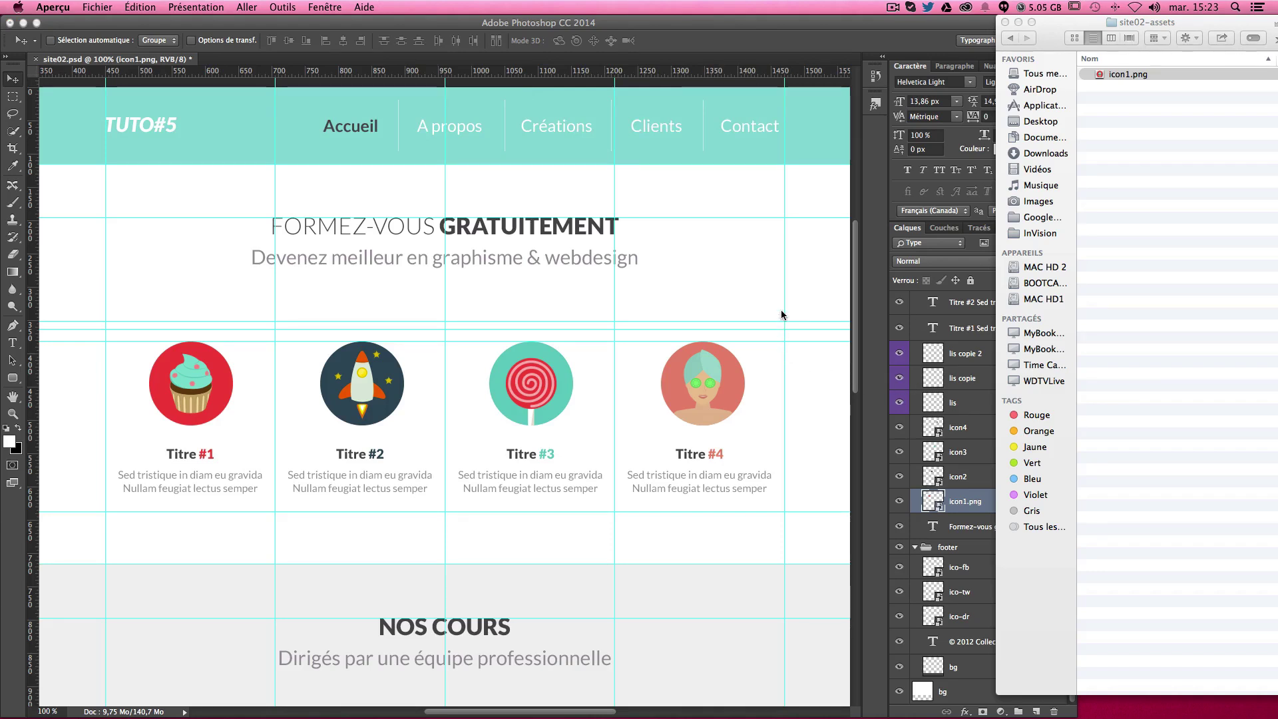
Bring the Photoshop window back to the front
click(754, 302)
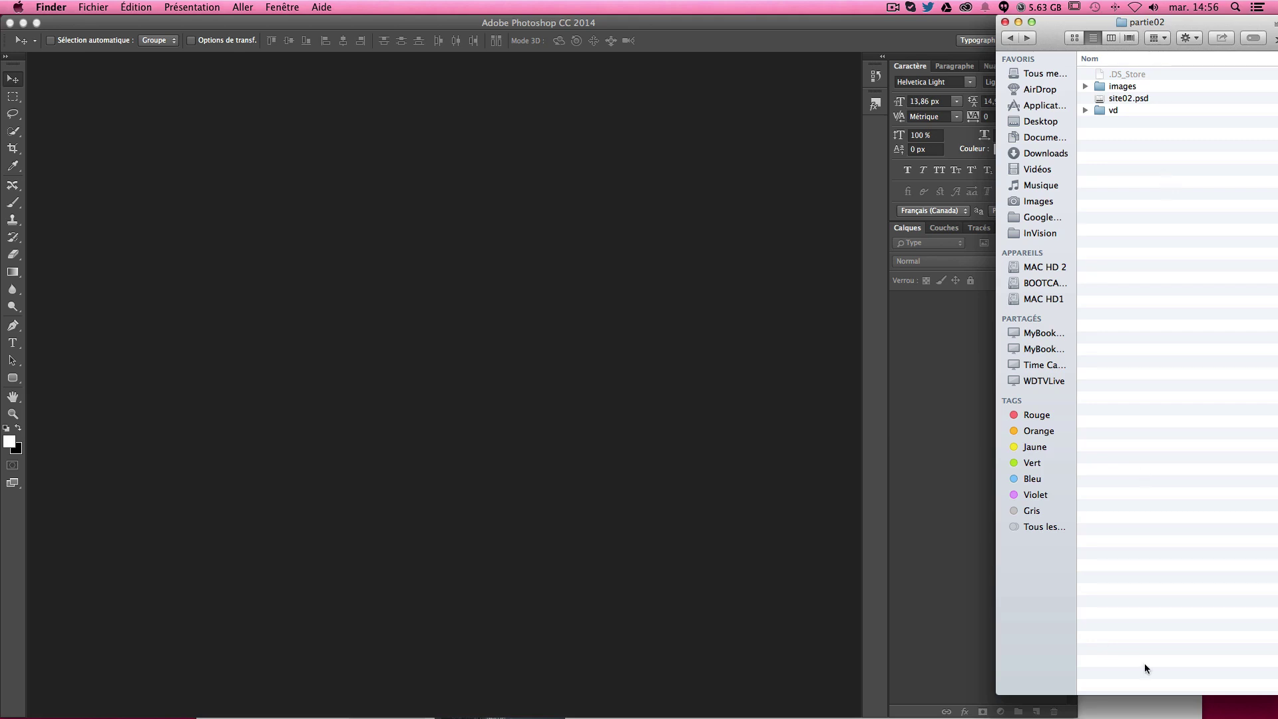
key(super+Tab)
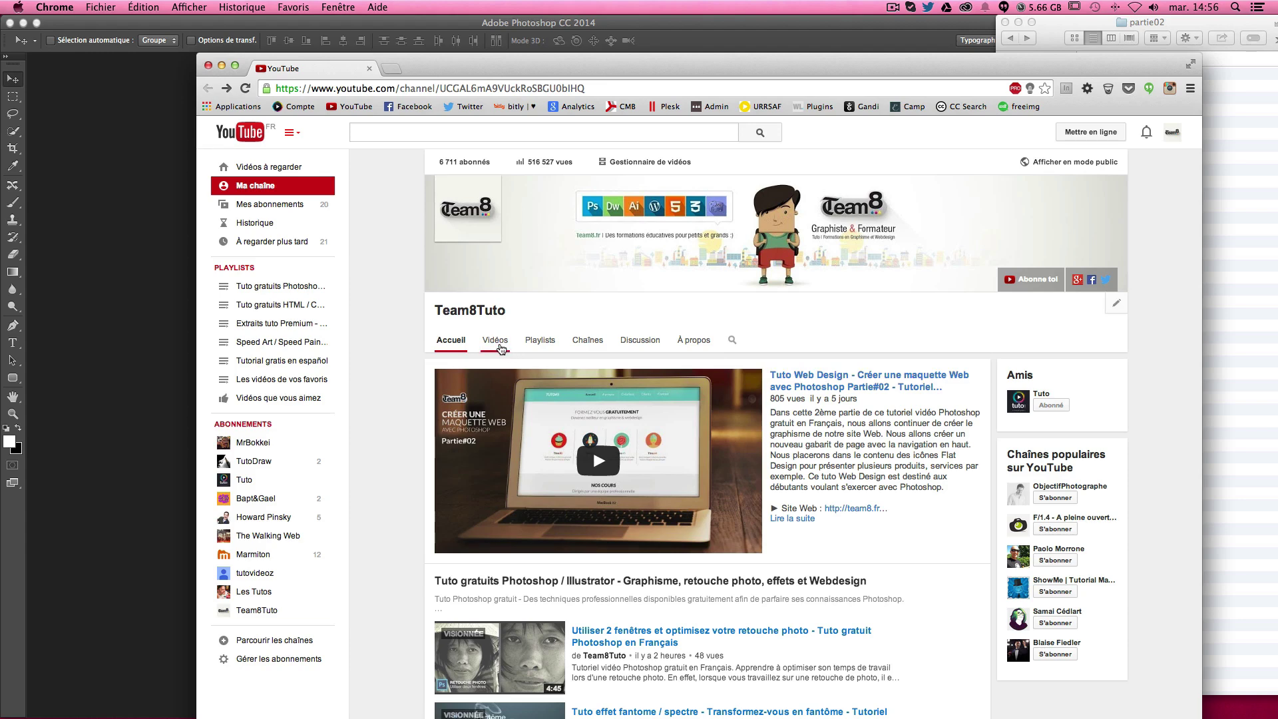
click(499, 345)
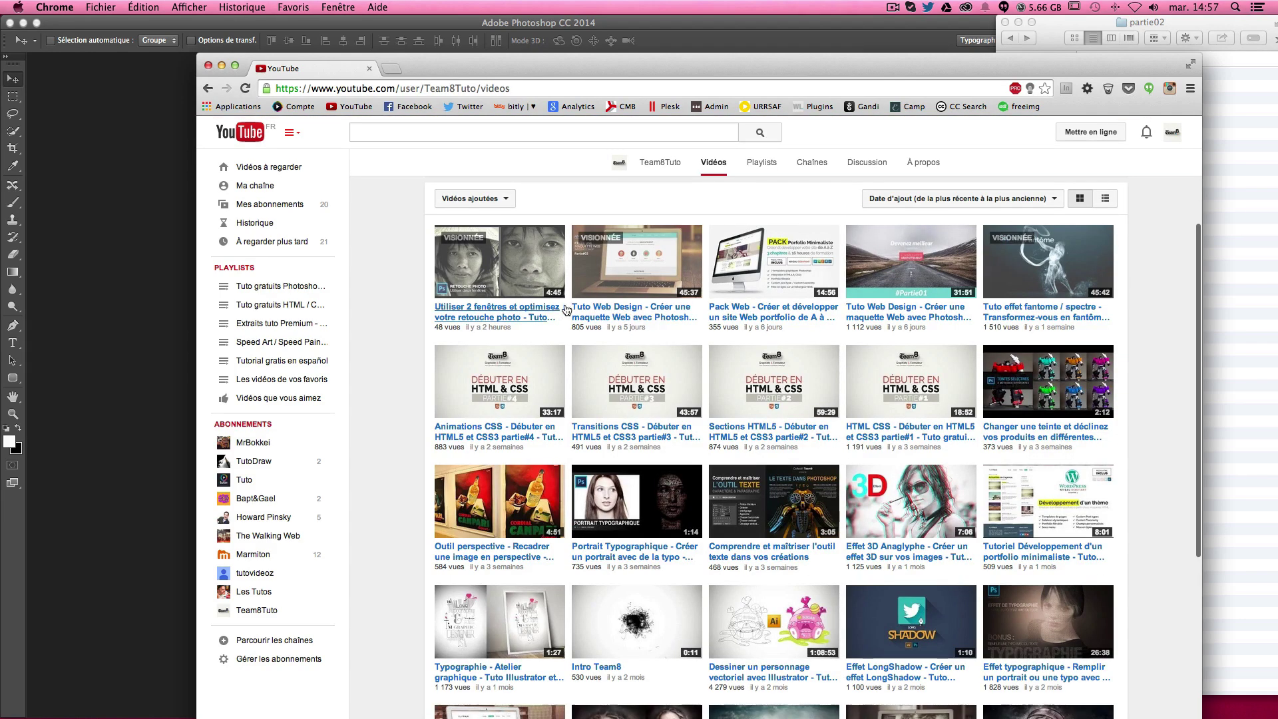
click(640, 317)
scroll(556, 491, down, 2)
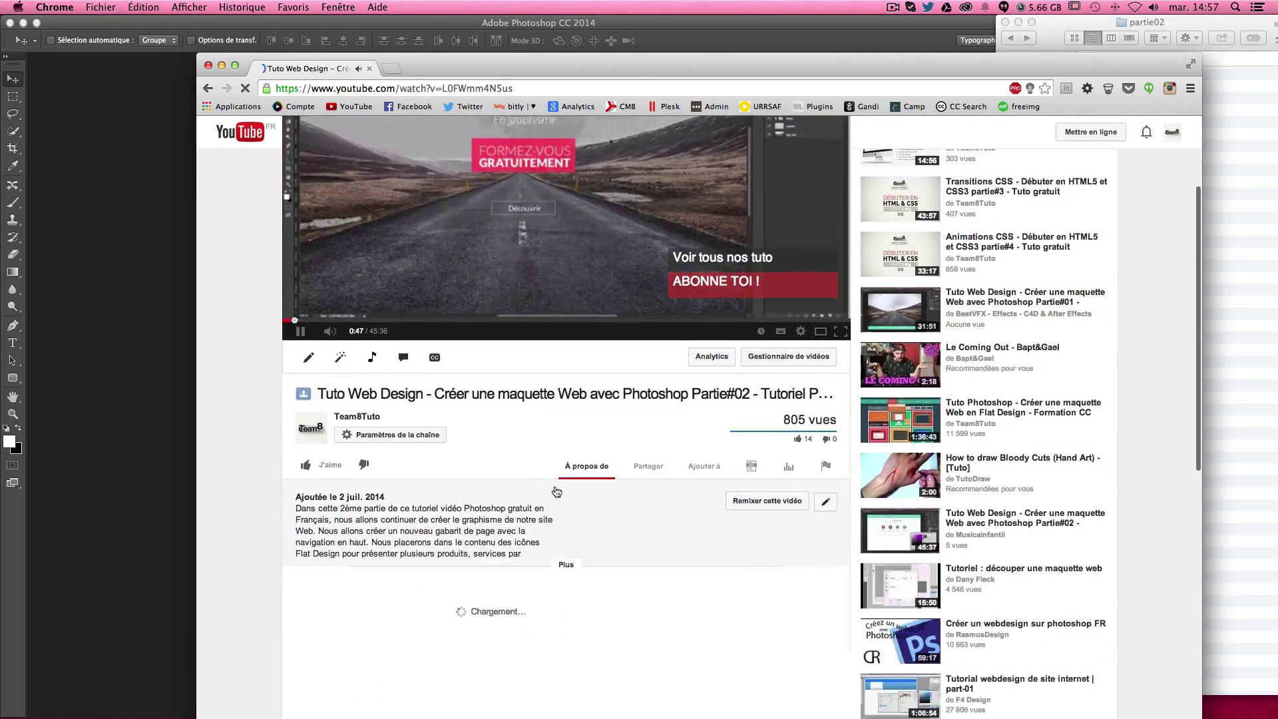
scroll(556, 491, down, 3)
scroll(583, 470, down, 1)
click(566, 310)
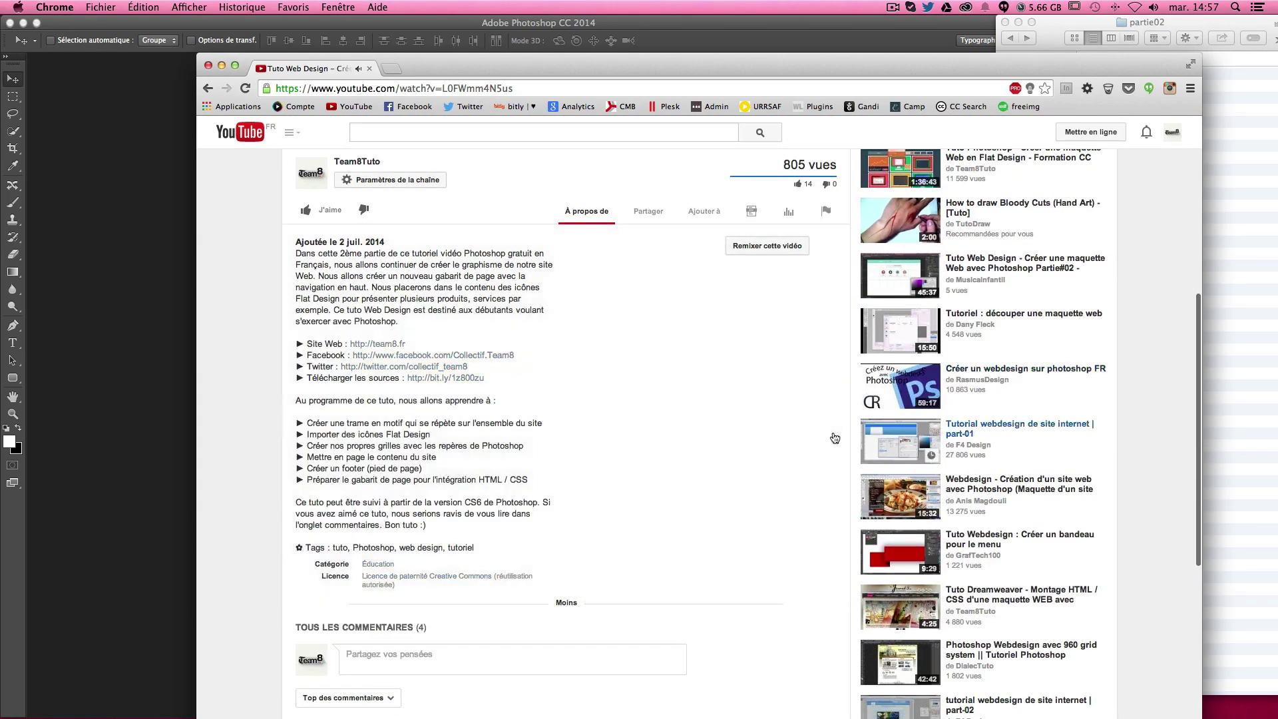
scroll(326, 266, up, 3)
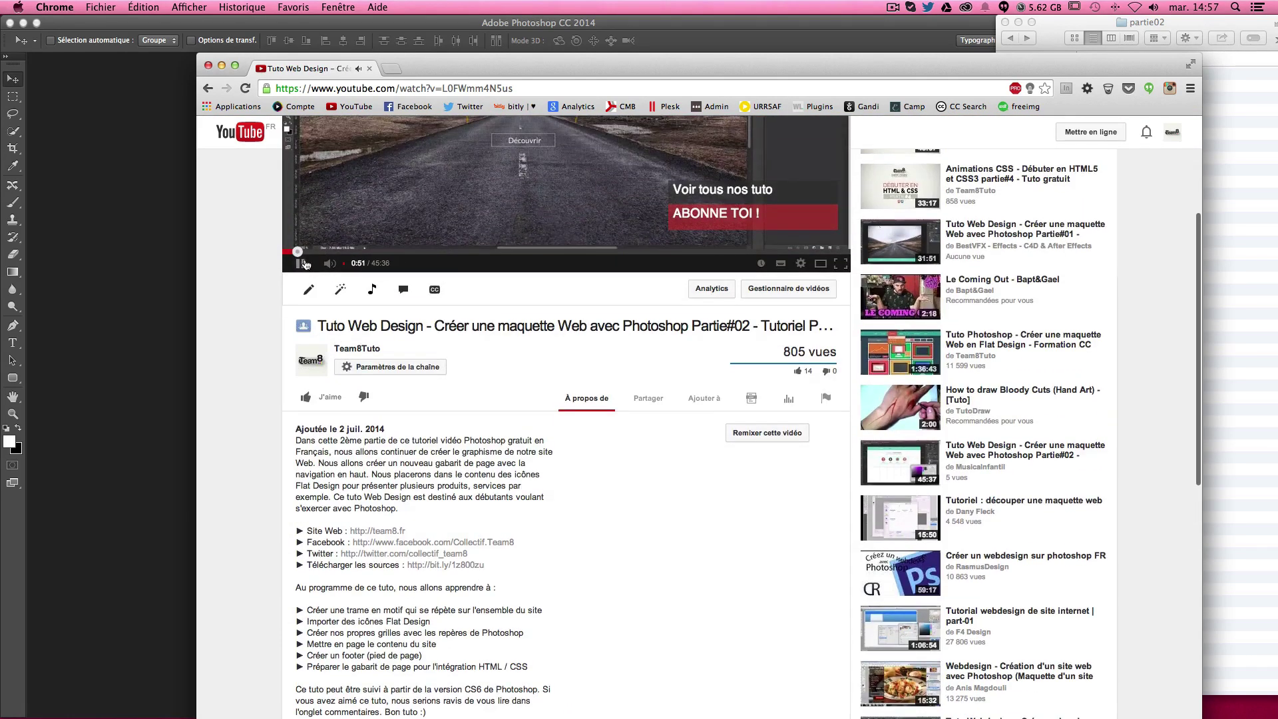
scroll(377, 421, down, 5)
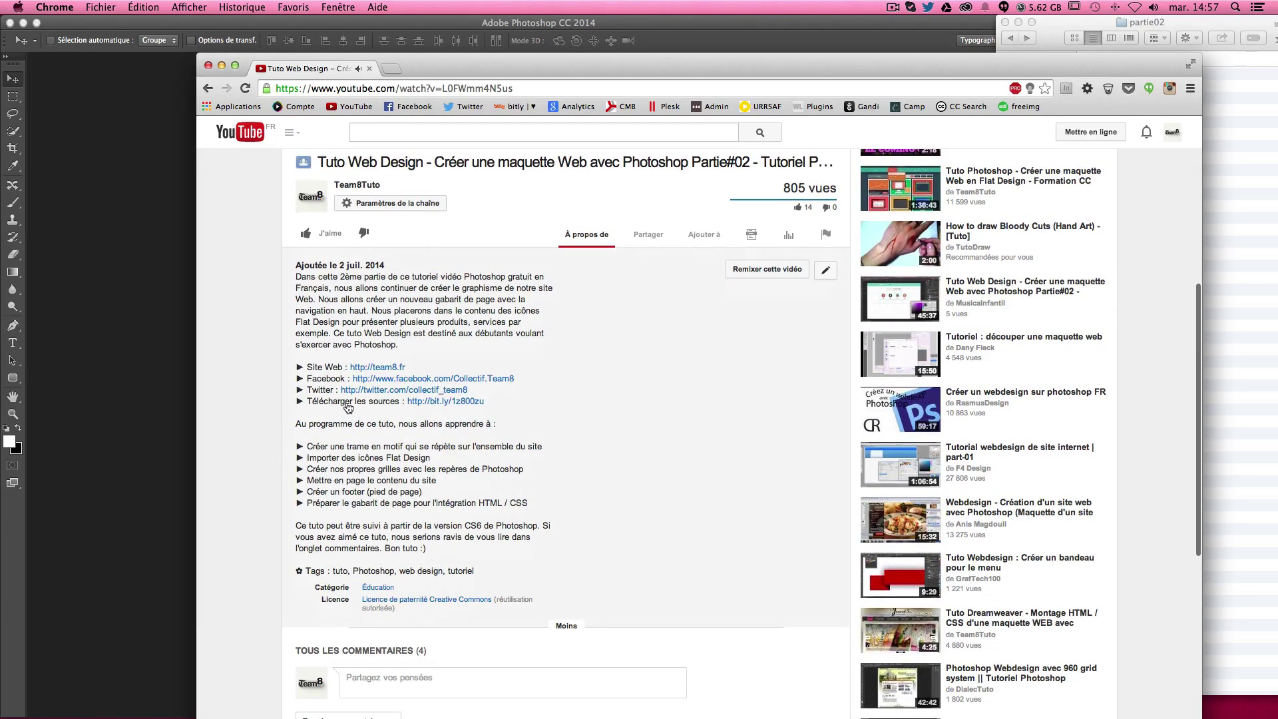
click(445, 401)
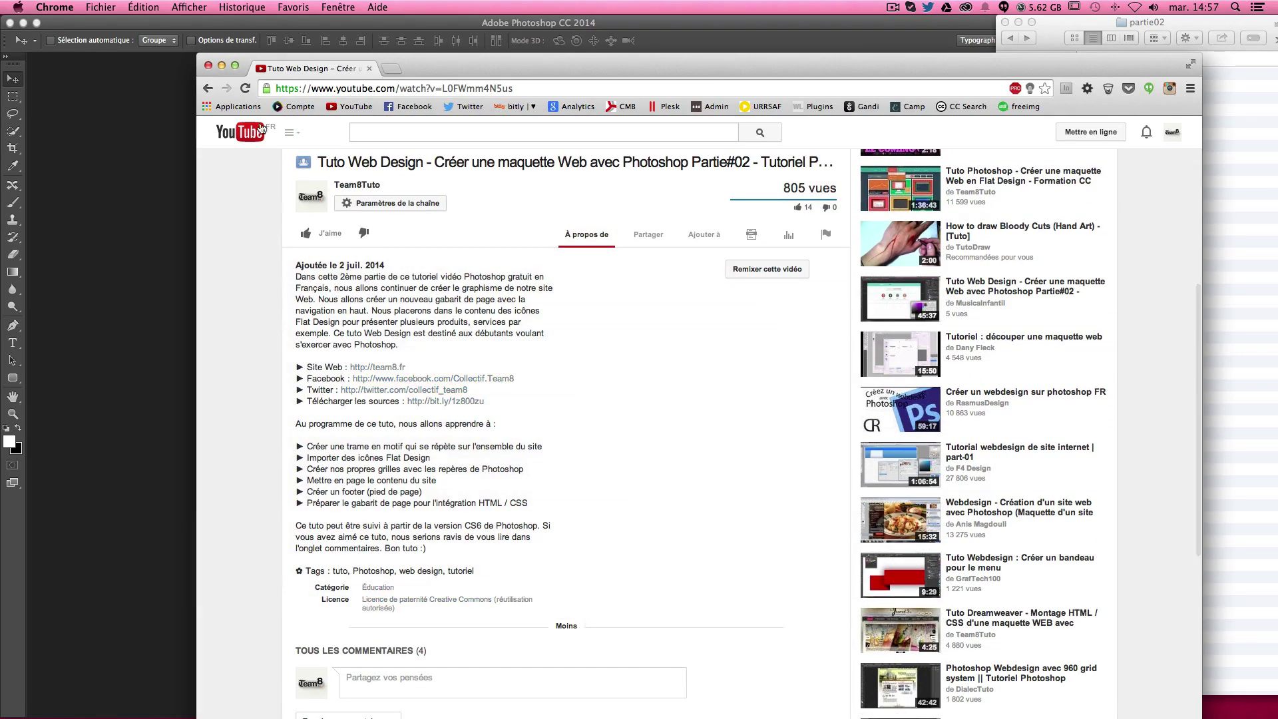
click(221, 65)
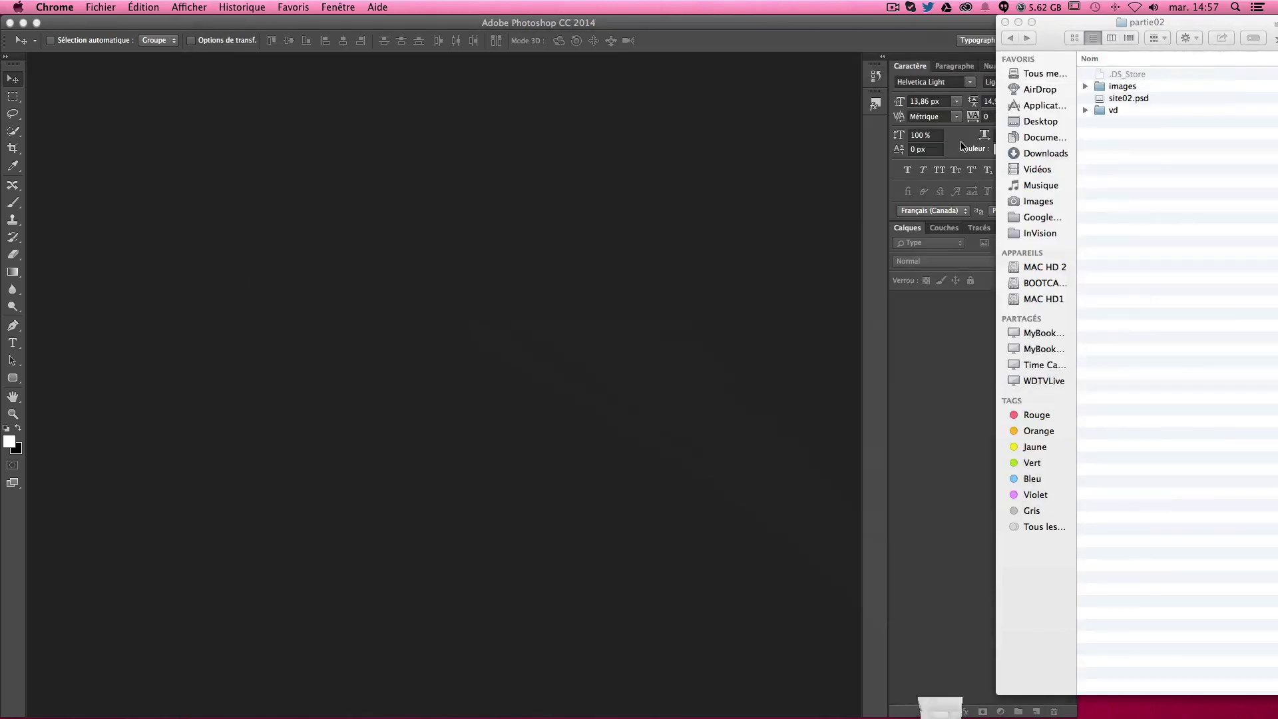
click(1134, 194)
double_click(1122, 102)
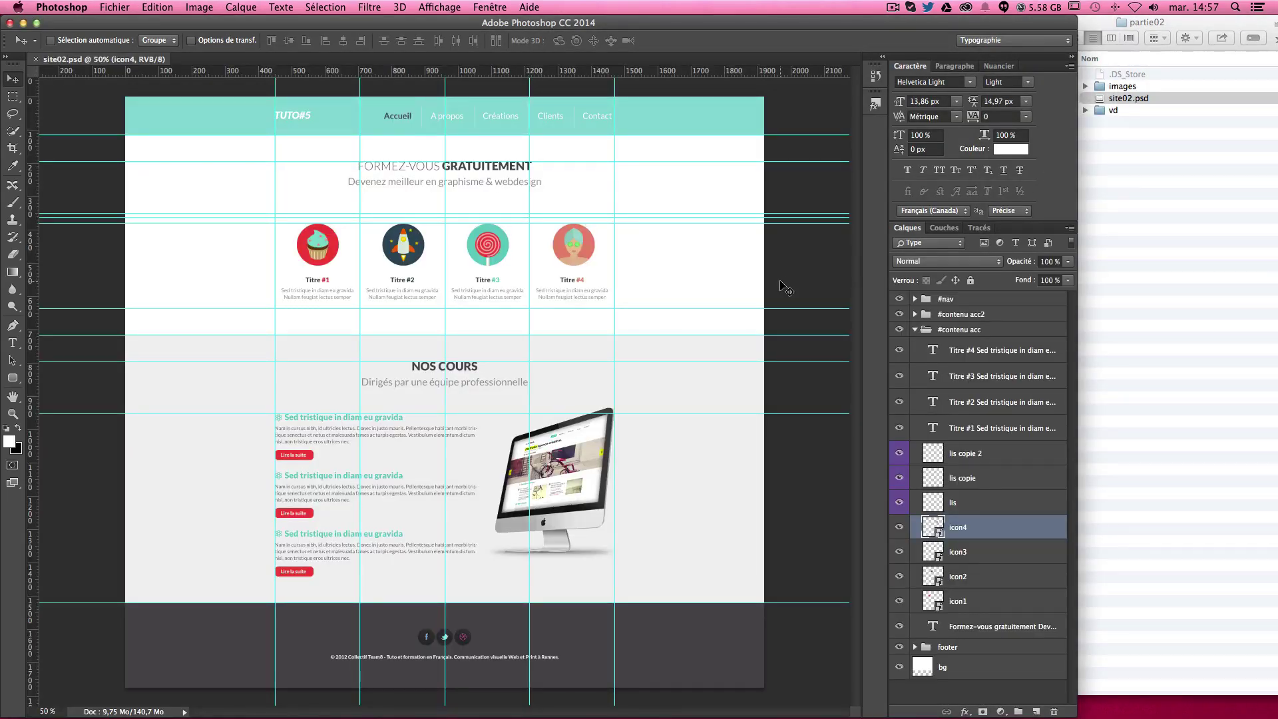
key(ctrl+plus)
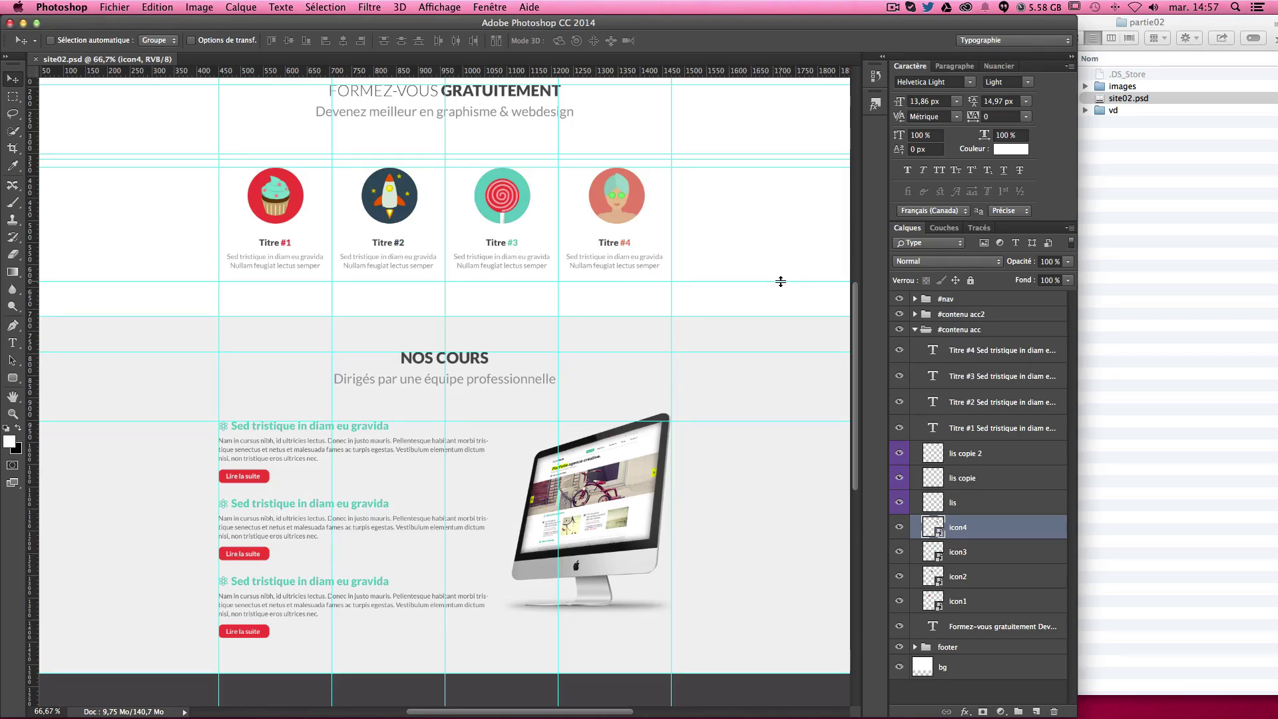
key(ctrl+plus)
scroll(781, 305, up, 5)
scroll(782, 310, up, 1)
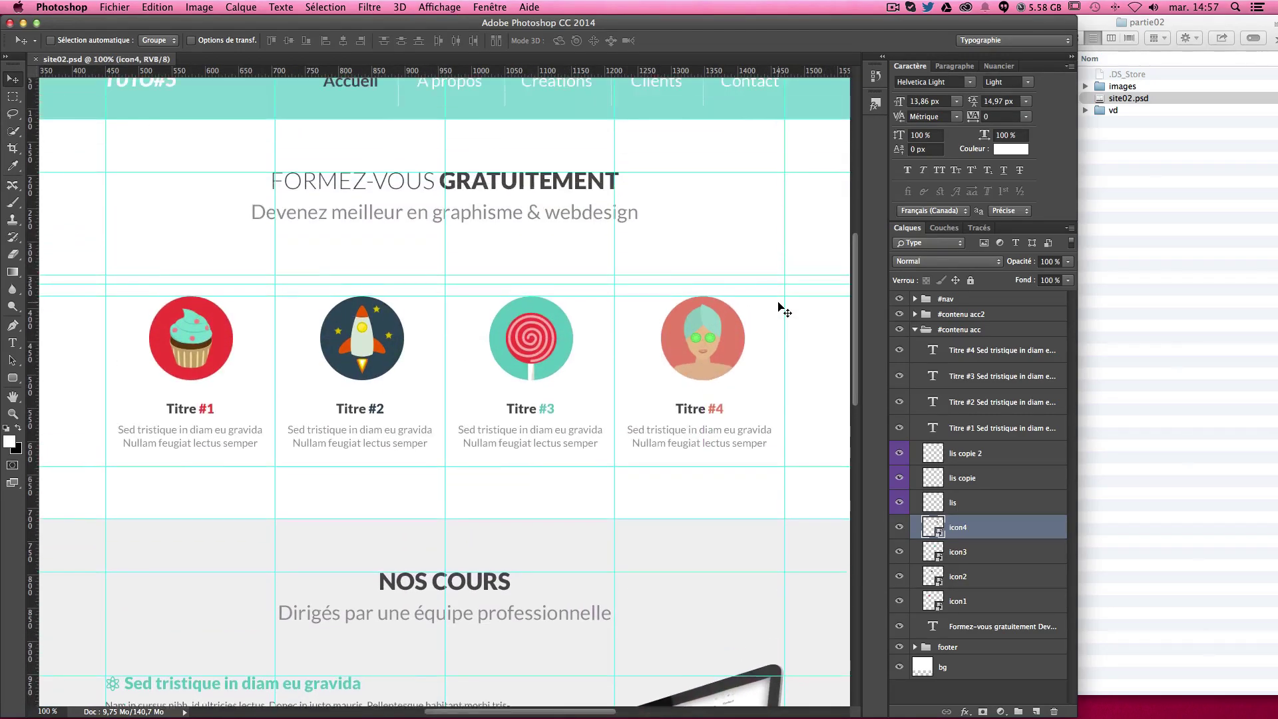
scroll(780, 308, up, 6)
scroll(233, 424, down, 1)
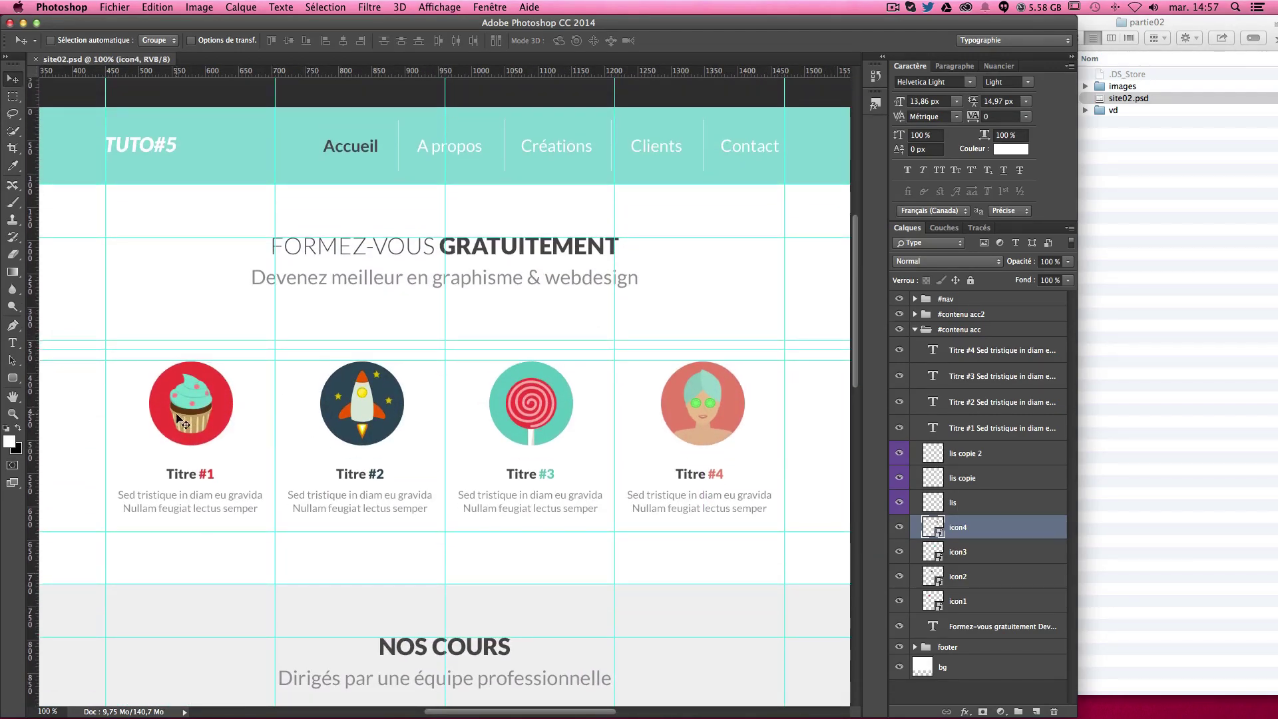
click(899, 527)
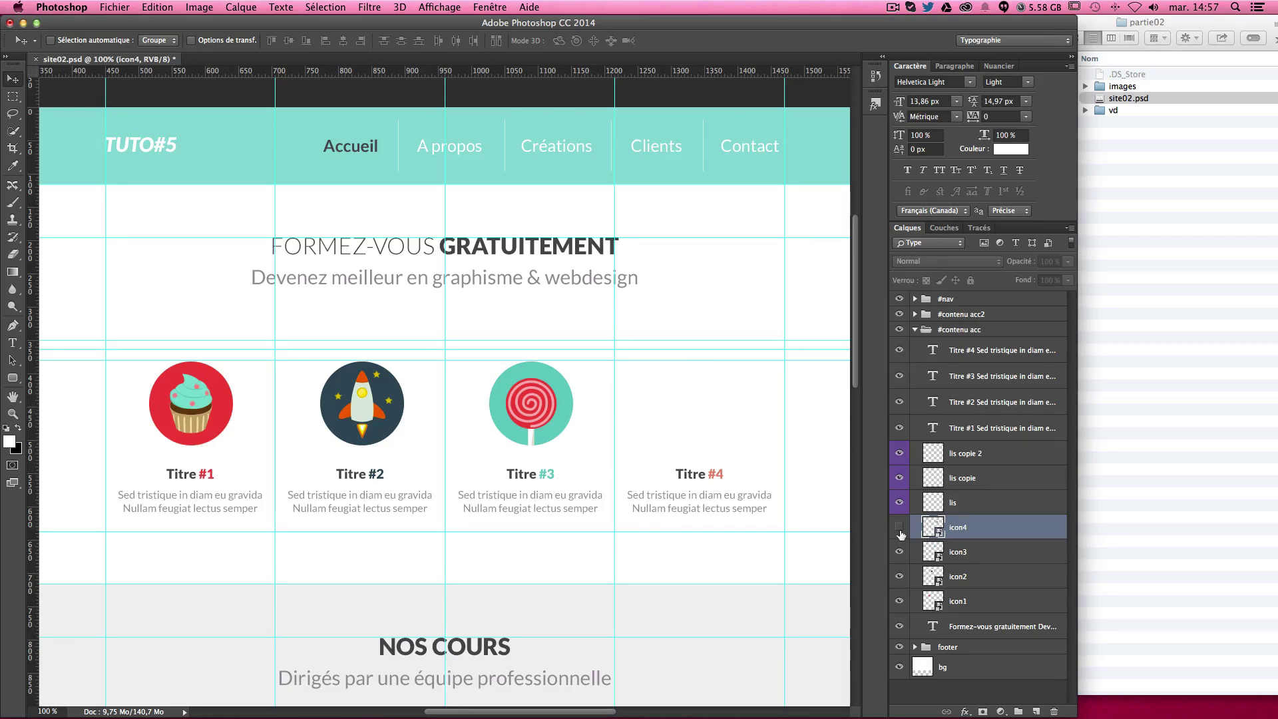
click(899, 552)
click(899, 576)
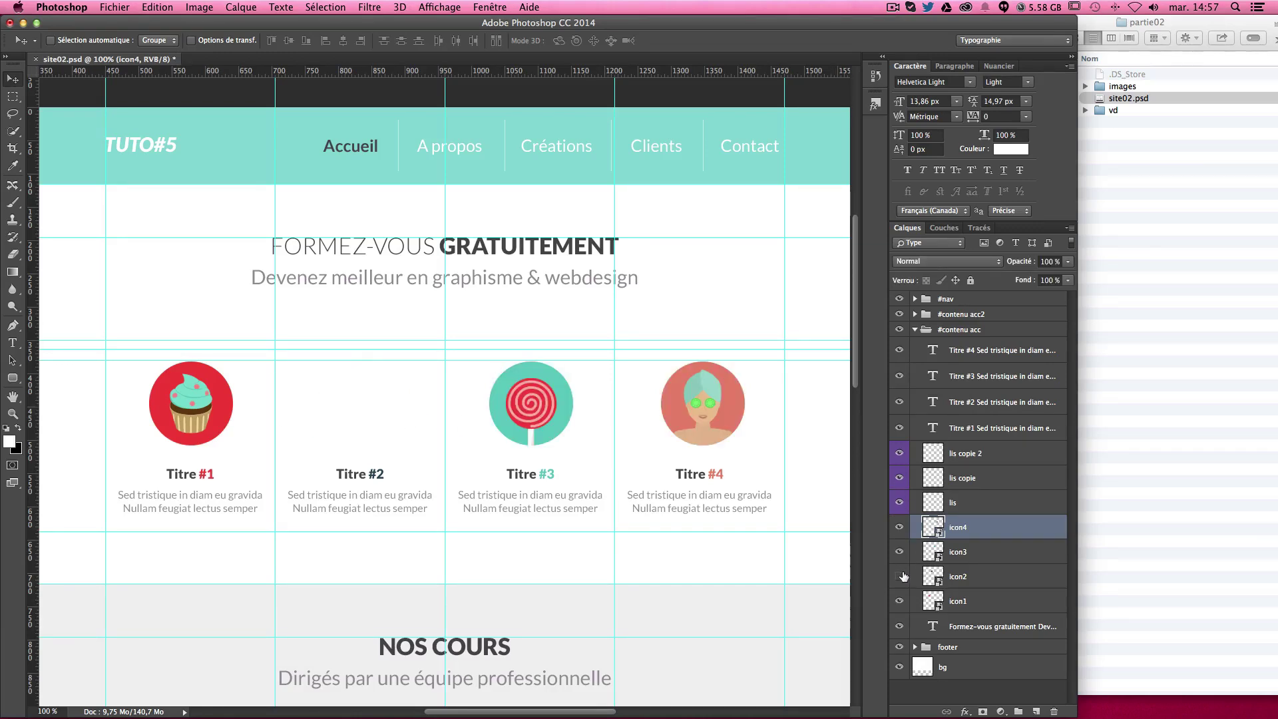
click(899, 600)
click(1008, 602)
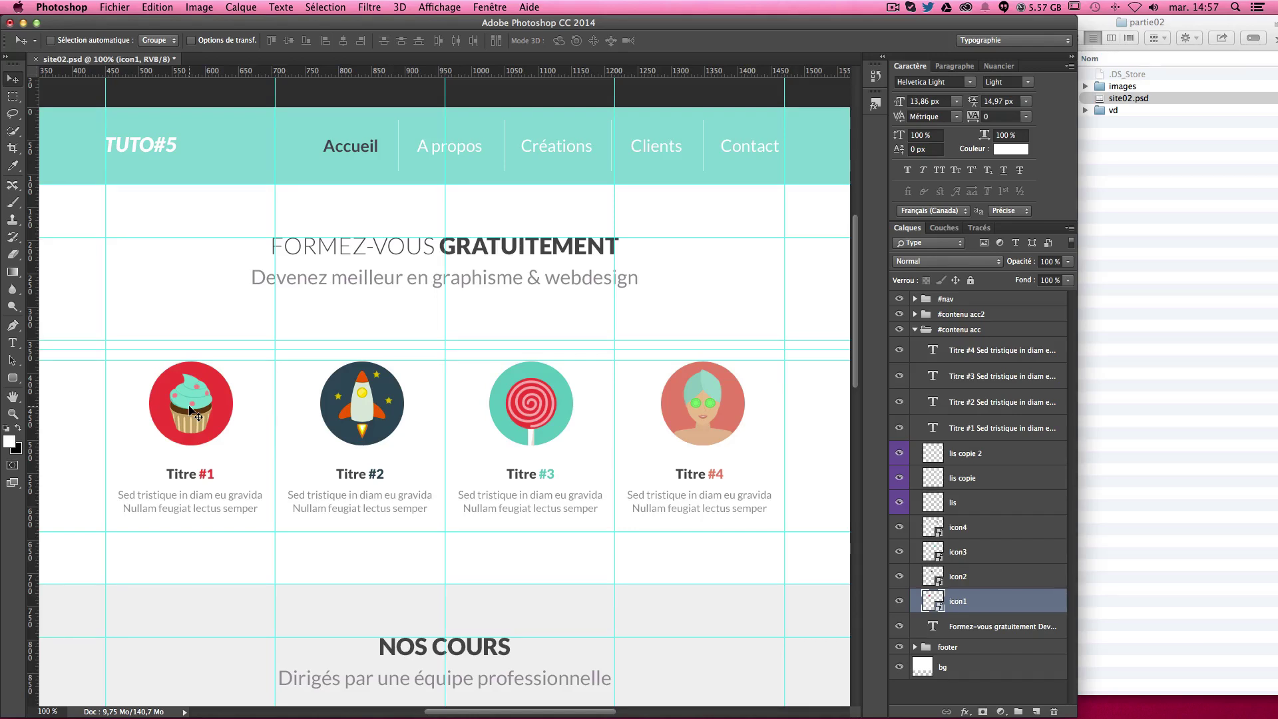
Enable Fichier > Générer > Fichiers d'image and toggle the cupcake layer to confirm it
click(113, 8)
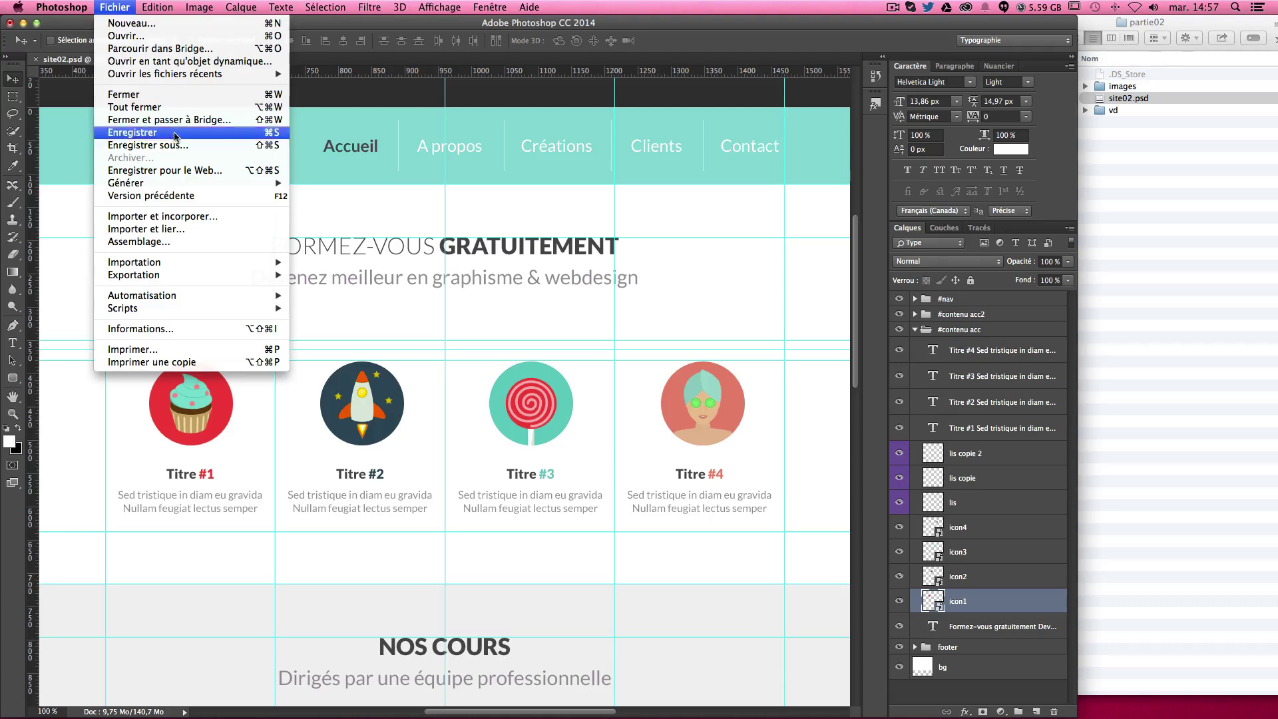
mouse_move(189, 183)
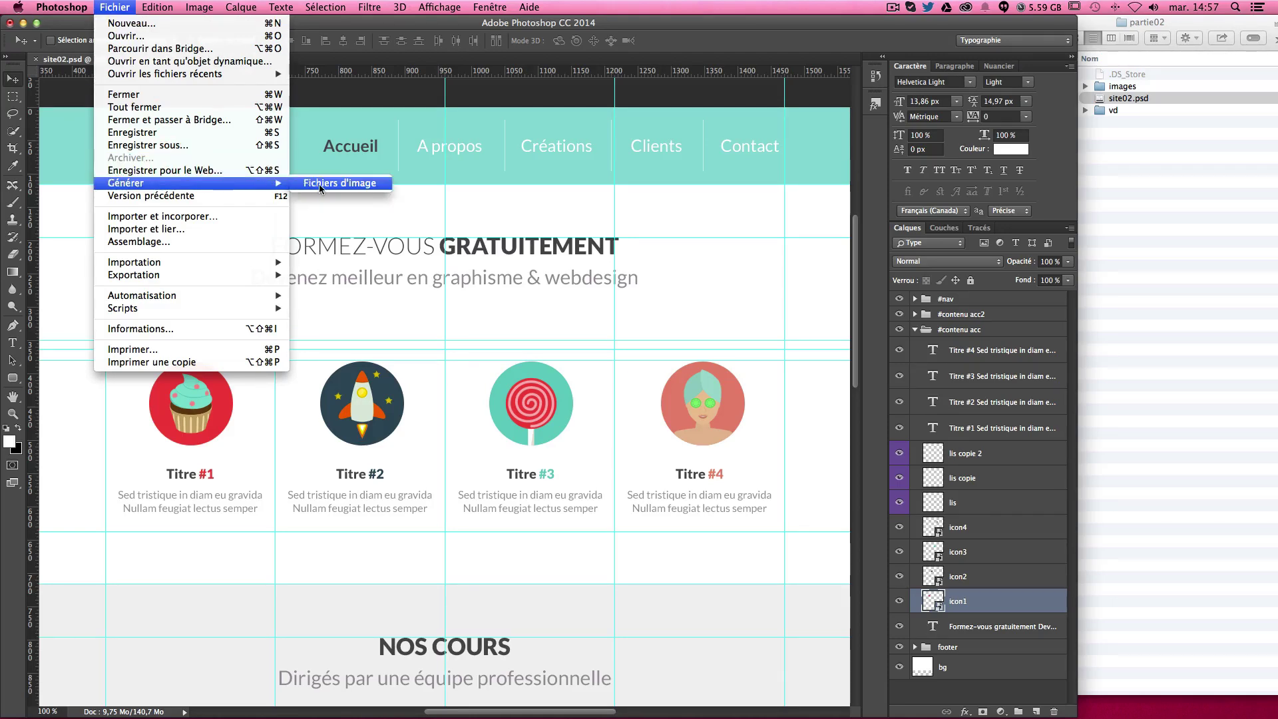
click(336, 182)
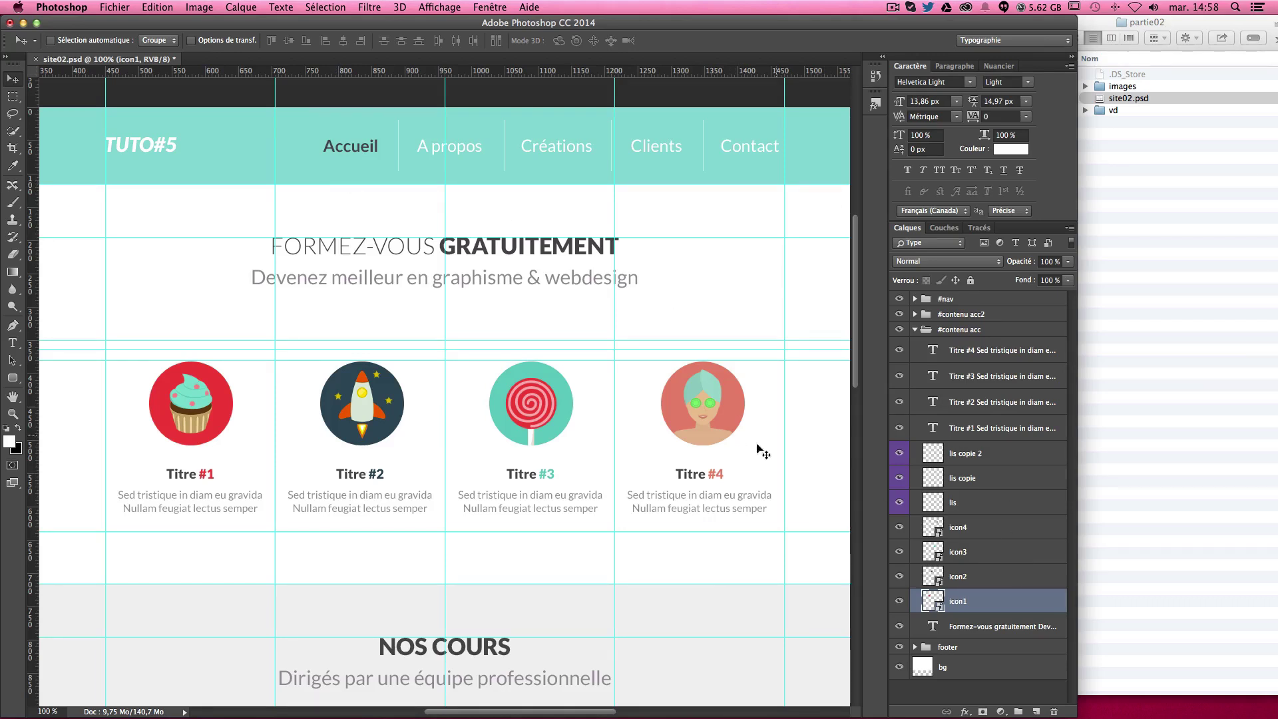
click(900, 601)
Rename the cupcake's icon1 layer to icon1.png, then check the project folder in Finder
right_click(200, 372)
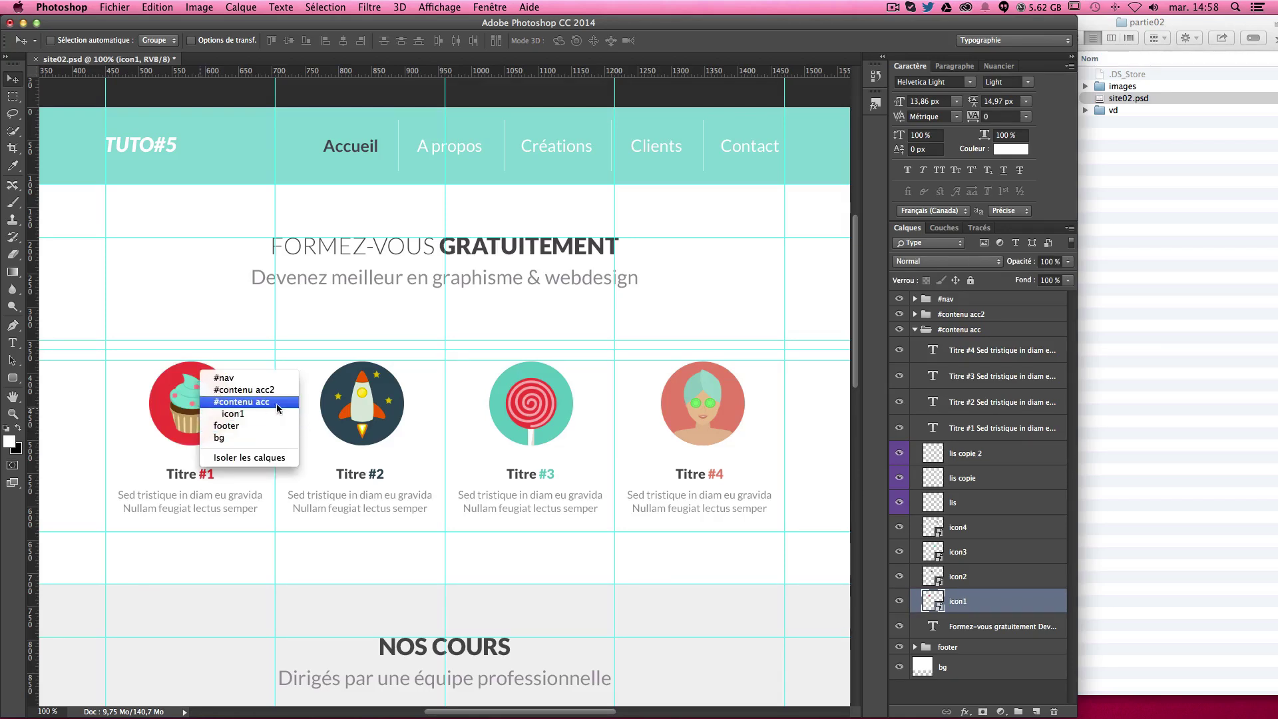
click(233, 413)
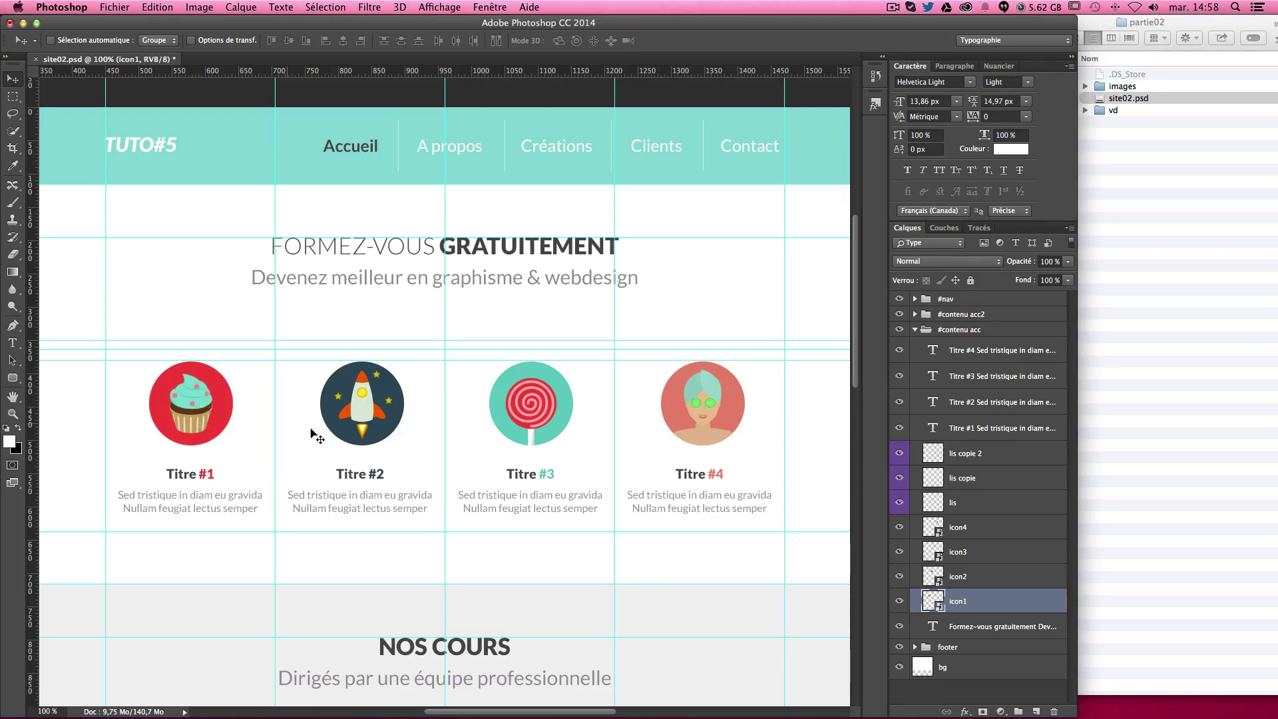
double_click(960, 601)
key(Right)
text(.p)
text(ng)
key(Return)
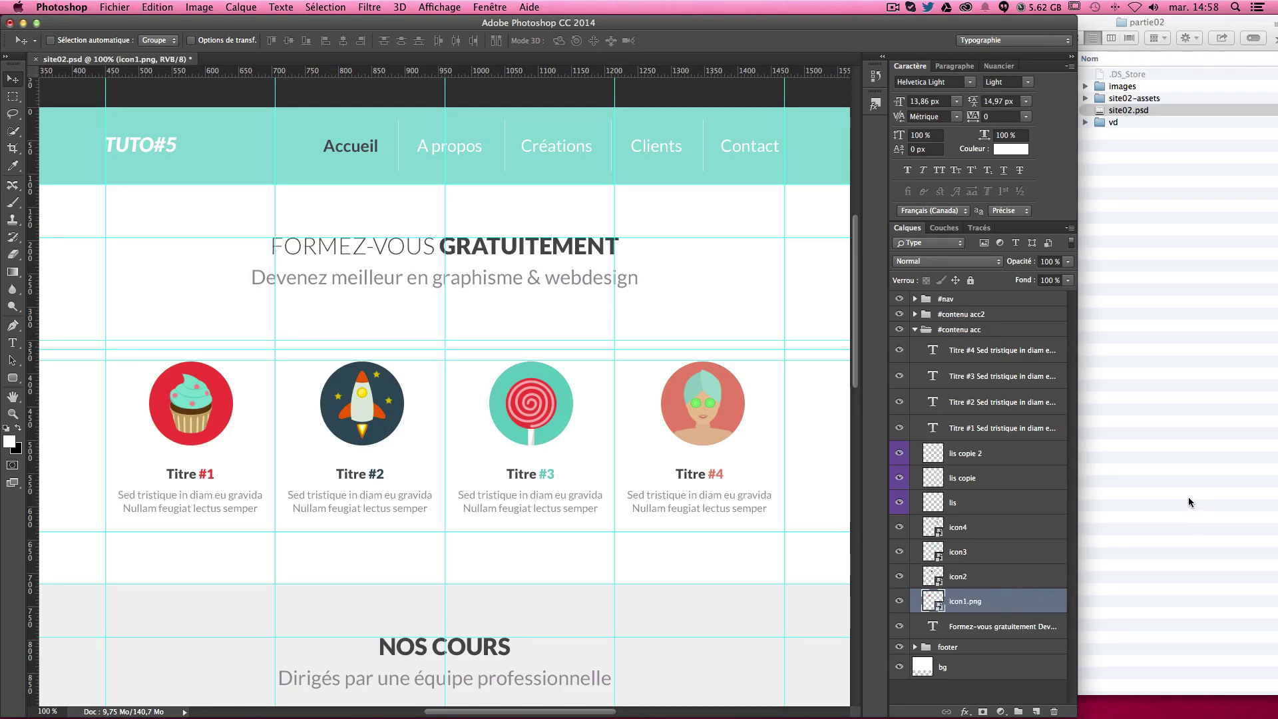
click(1186, 226)
click(1150, 122)
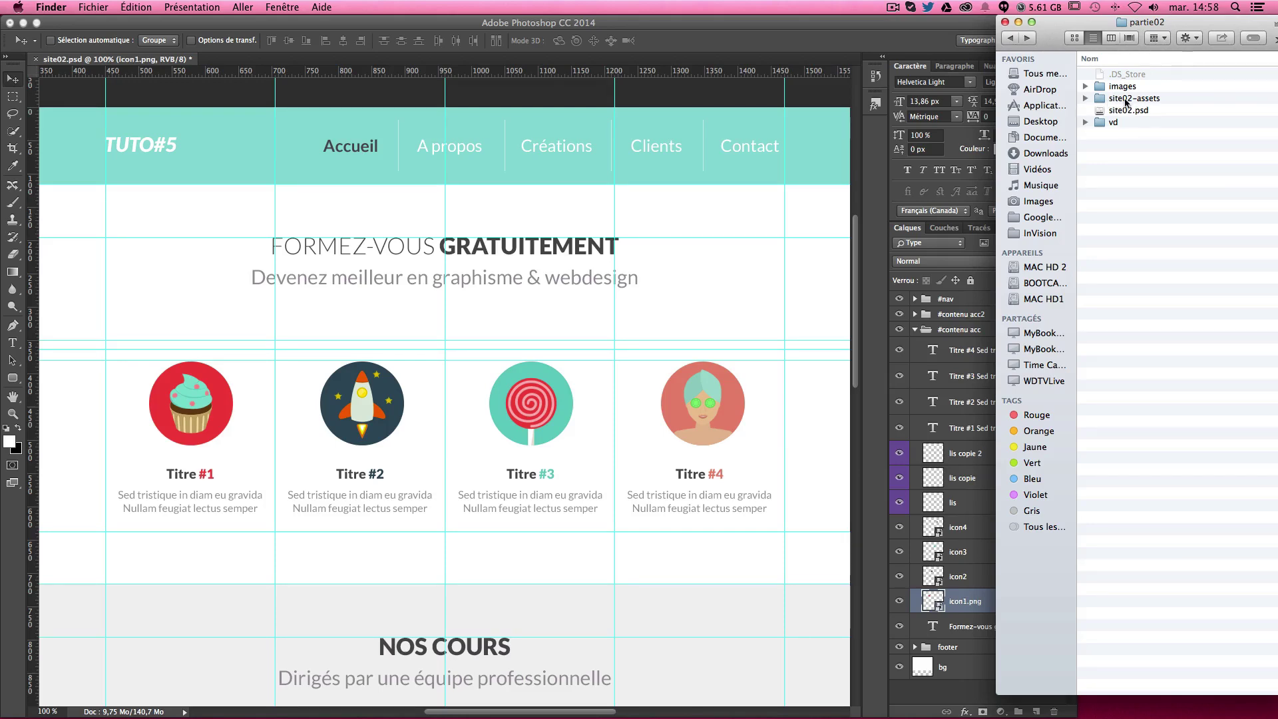
Expand site02-assets and preview the exported icon1.png cupcake image, then close it
click(1085, 98)
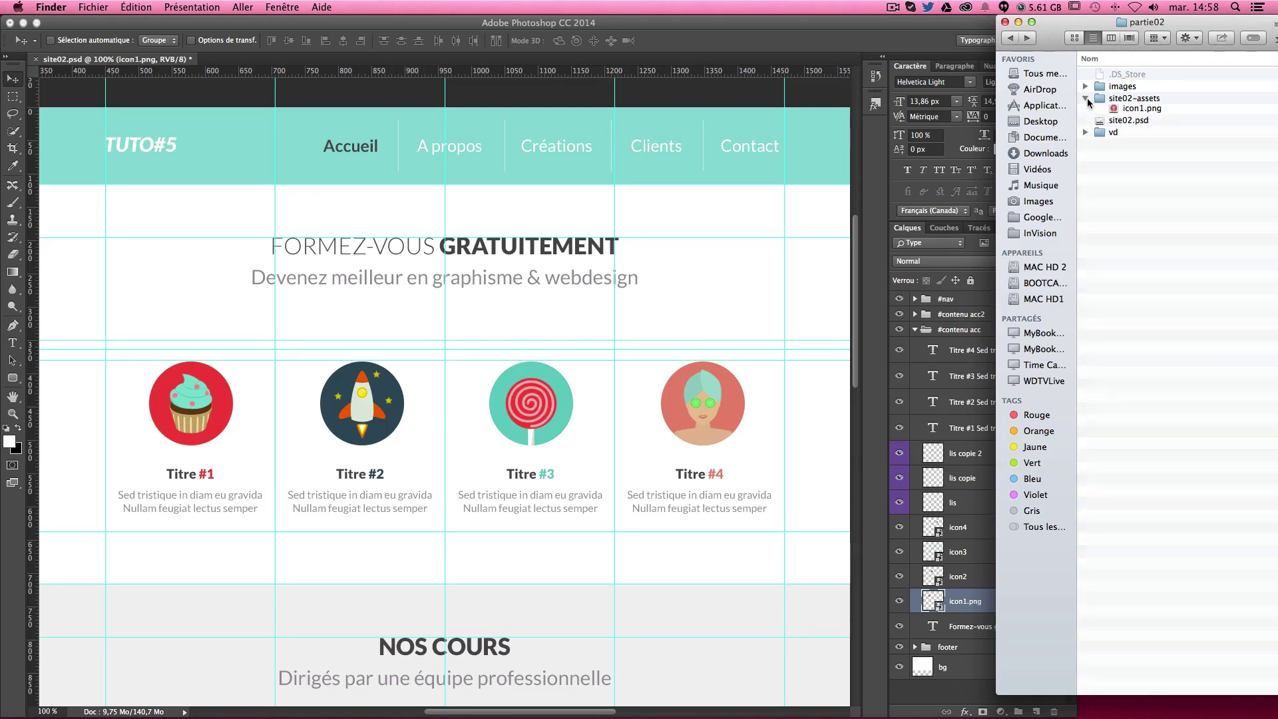
click(1086, 98)
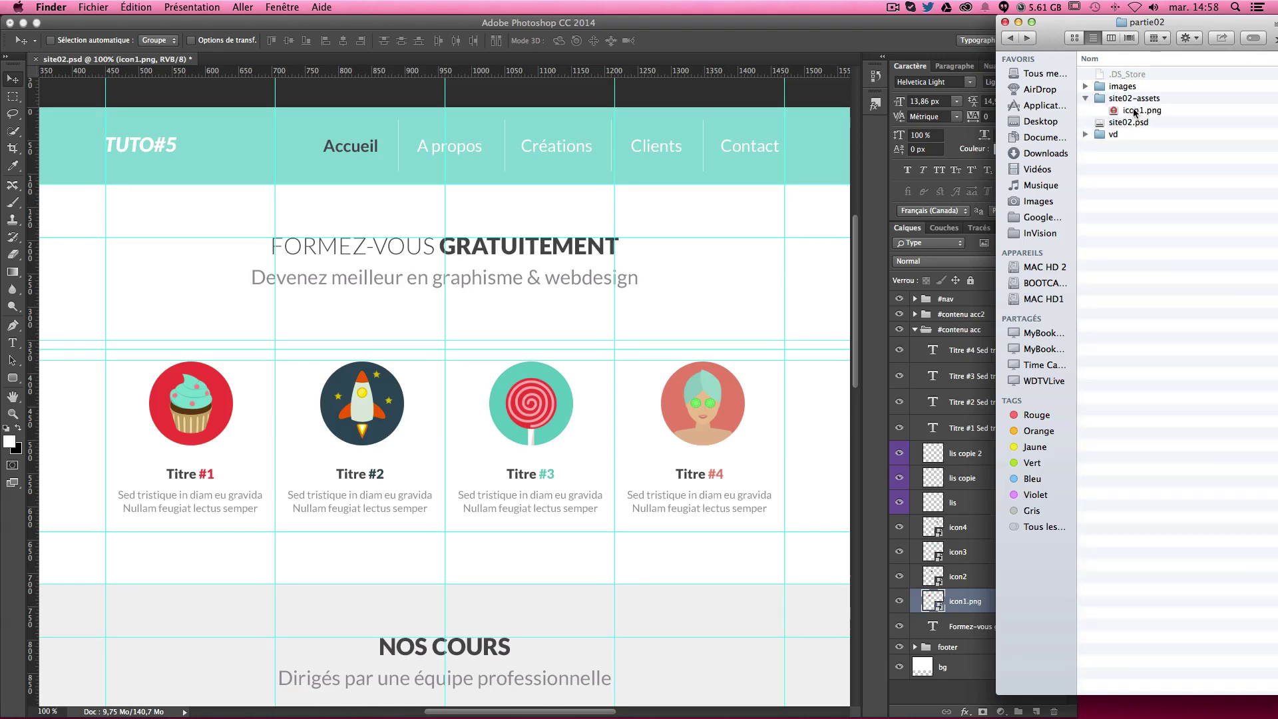
click(1131, 112)
double_click(1129, 112)
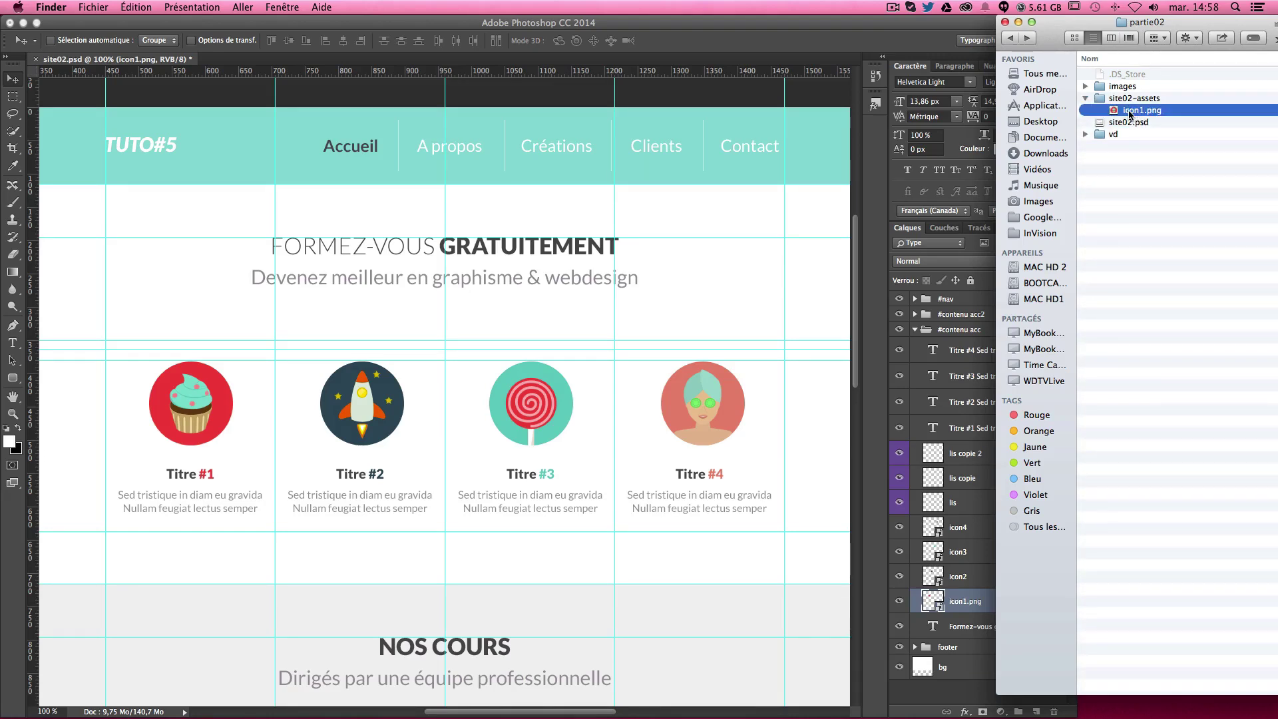
drag(143, 33, 725, 98)
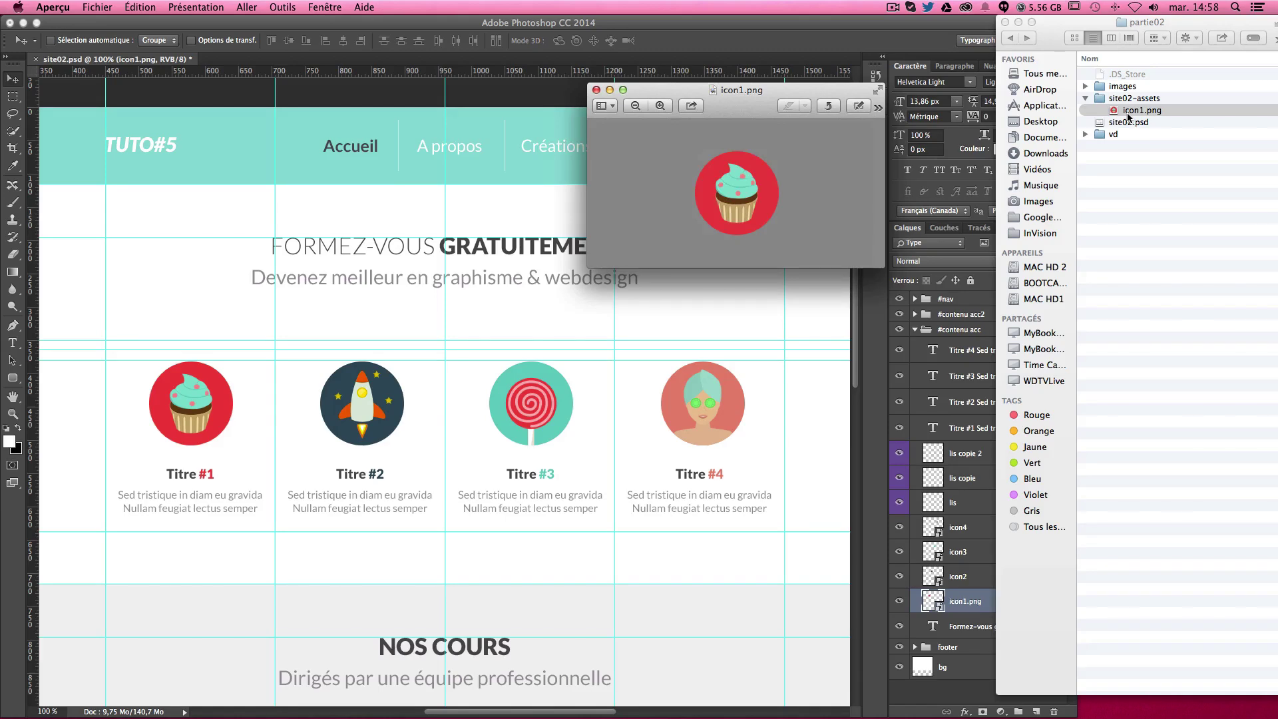
click(597, 92)
Rename the rocket's icon2 layer to icon2.png
click(964, 576)
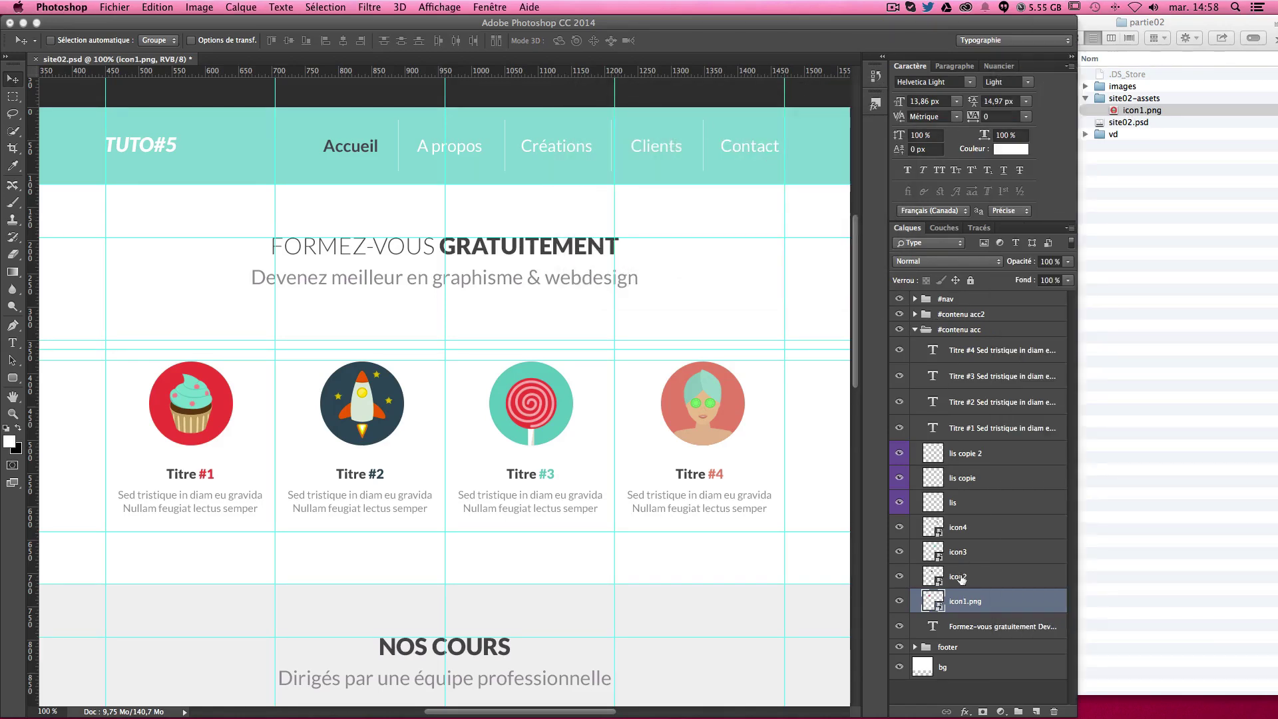
double_click(962, 576)
click(972, 577)
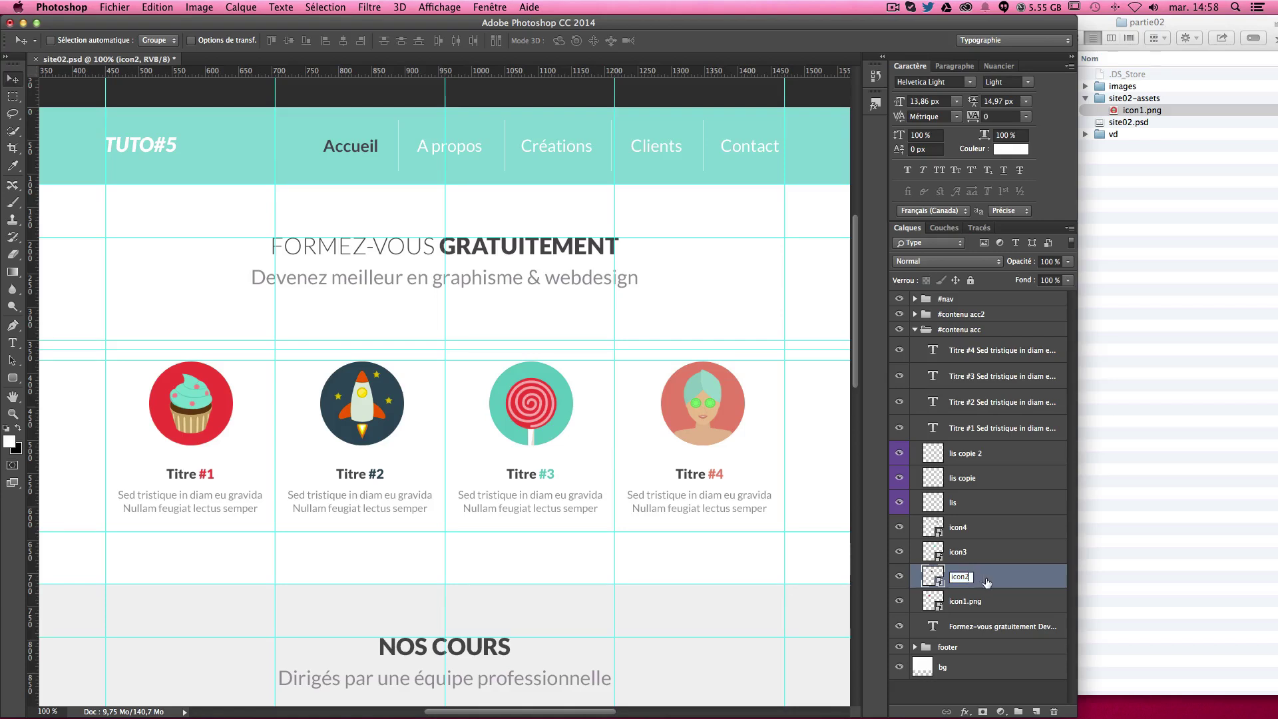
text(.png)
key(Return)
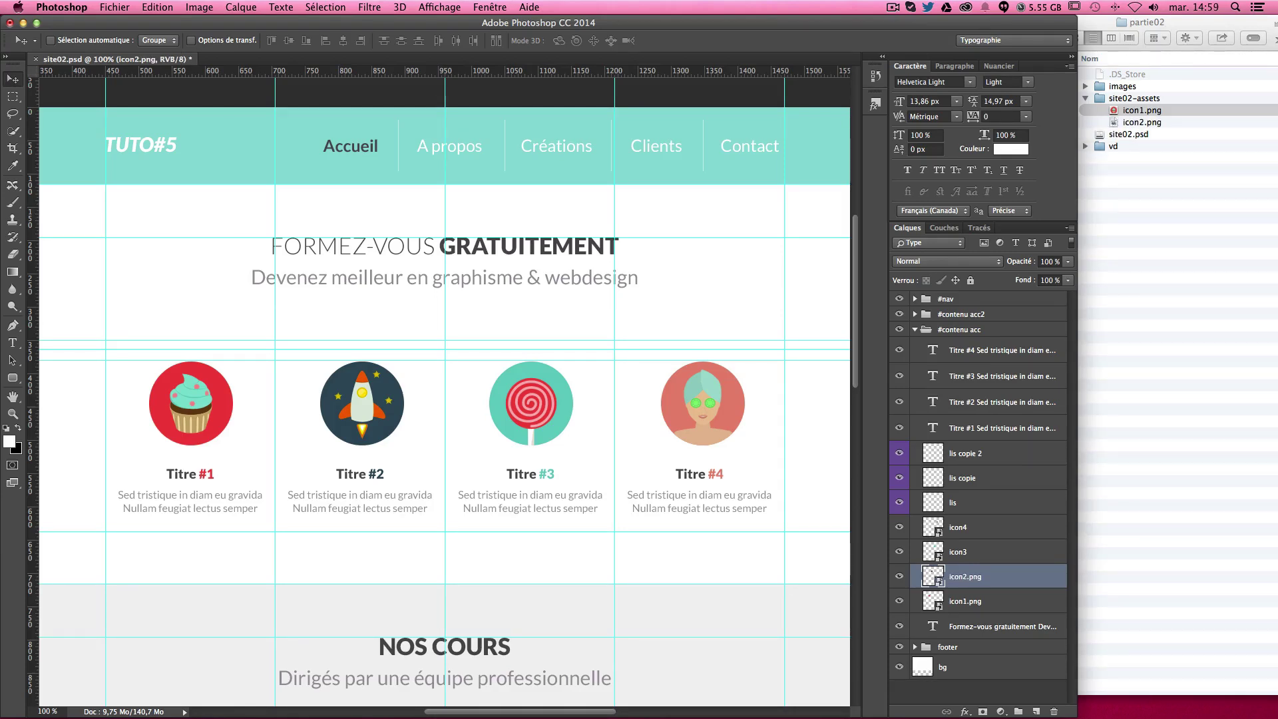
Preview the exported icon2.png from site02-assets and close it
double_click(1135, 123)
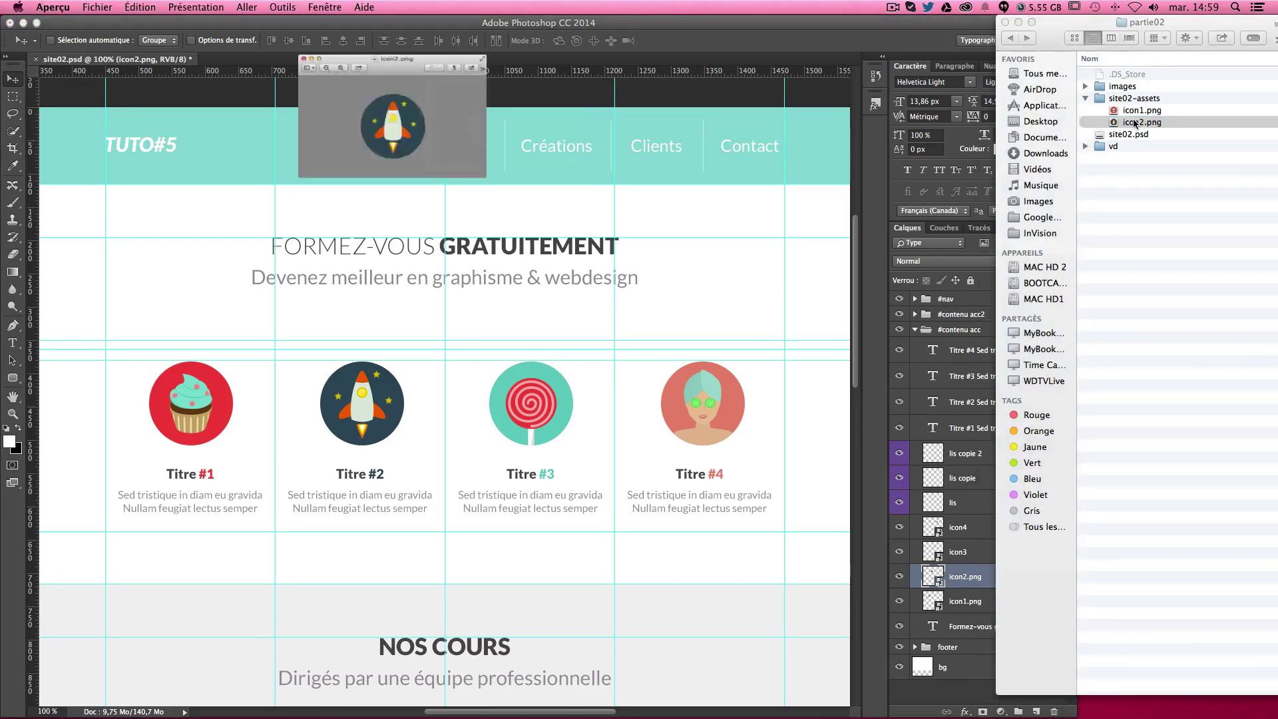
drag(125, 29, 536, 162)
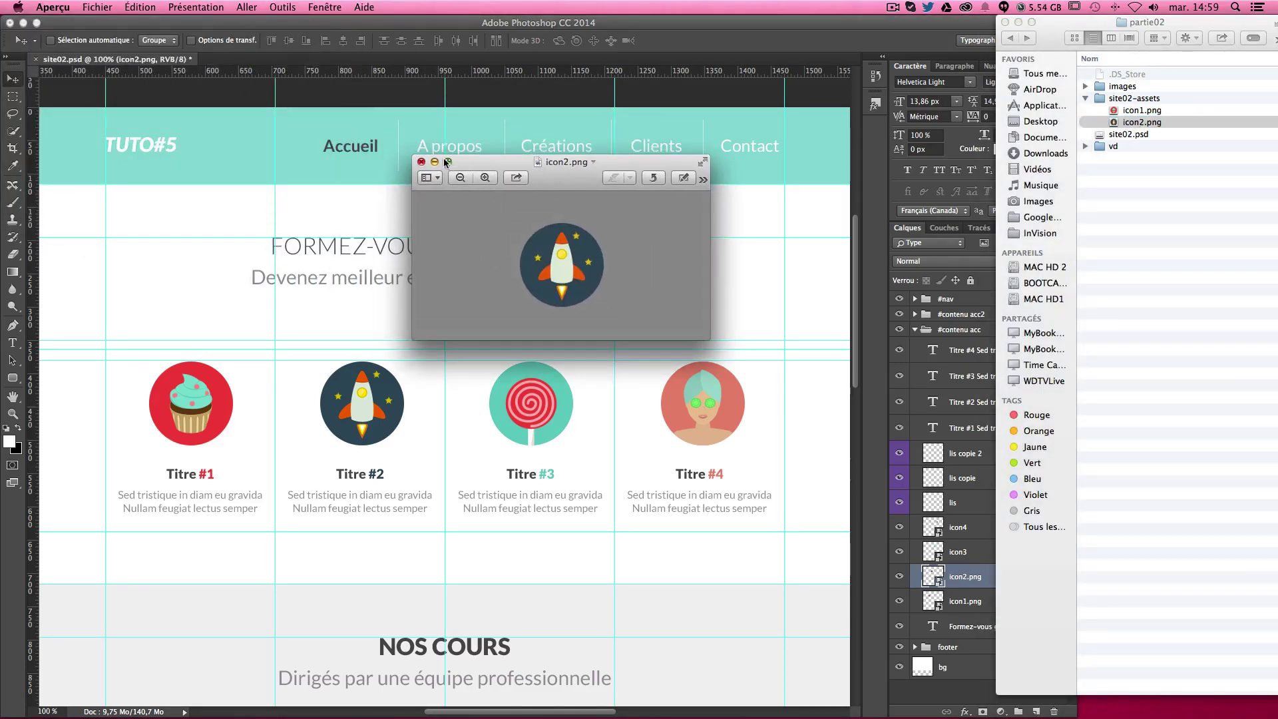
key(super+w)
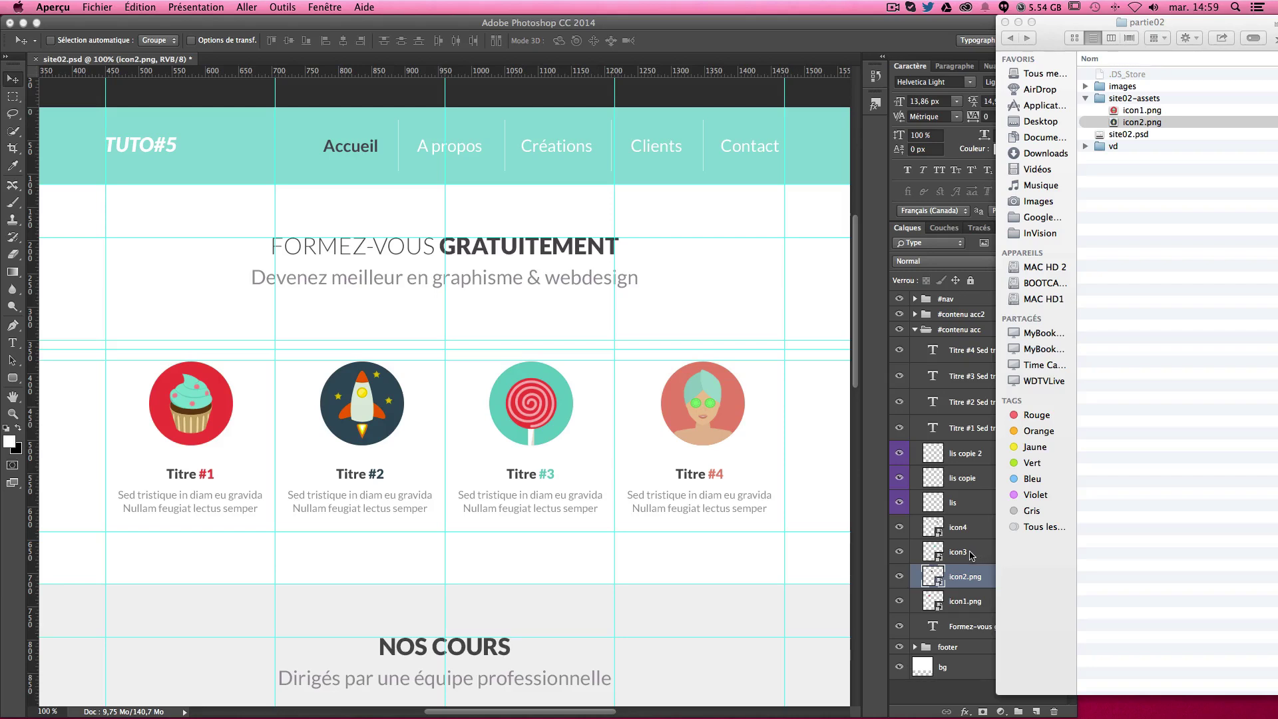
click(962, 553)
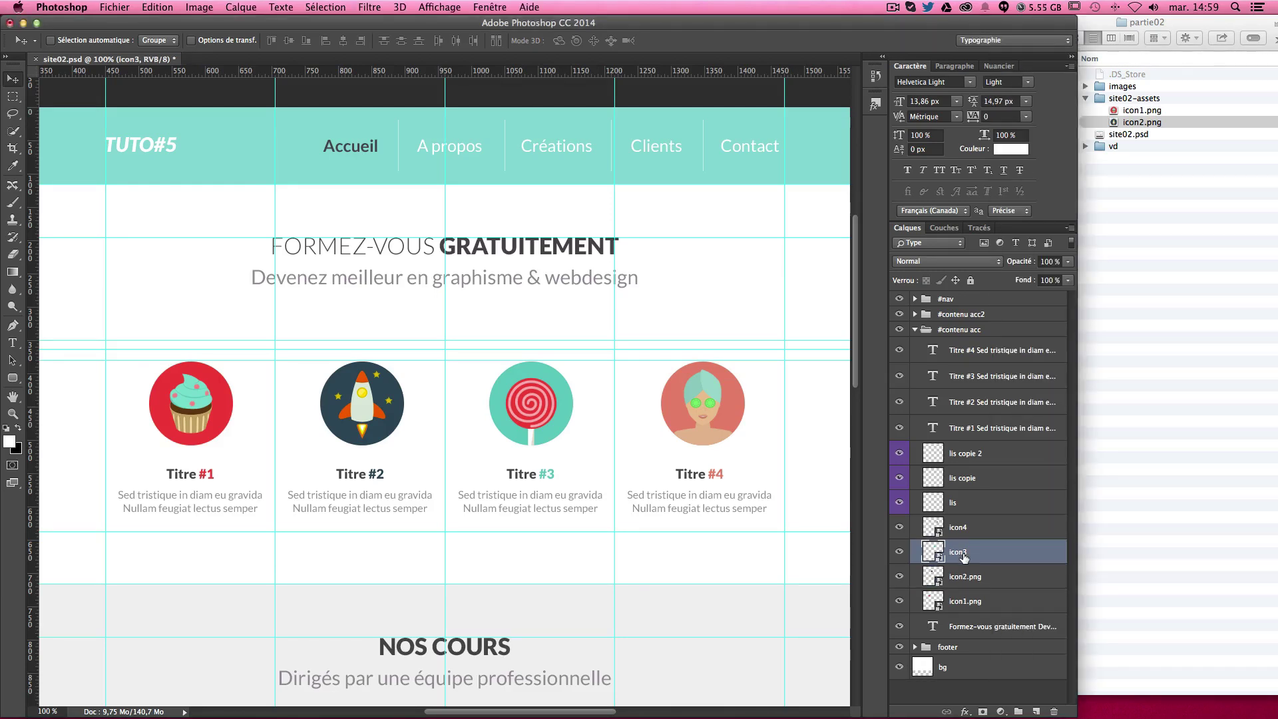
Rename the lollipop's icon3 layer to icon3.jpg and preview the exported icon3.jpg
scroll(654, 466, down, 2)
scroll(654, 465, down, 3)
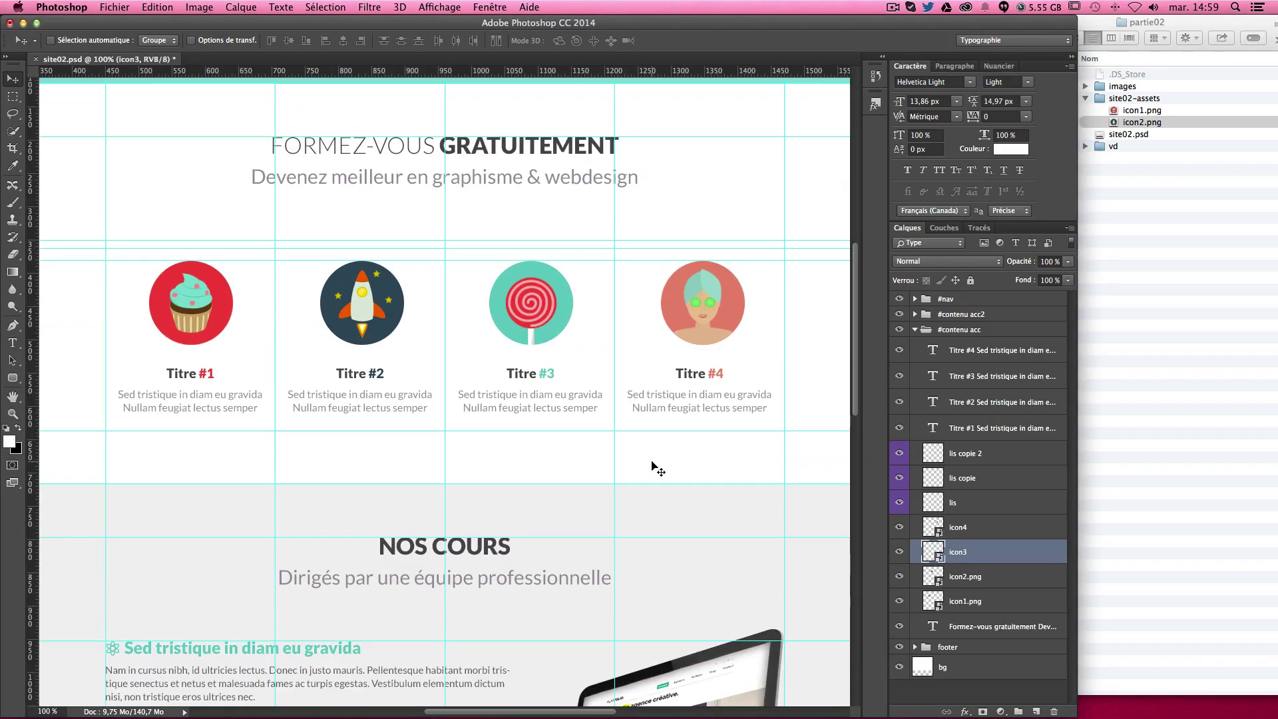
scroll(654, 466, down, 2)
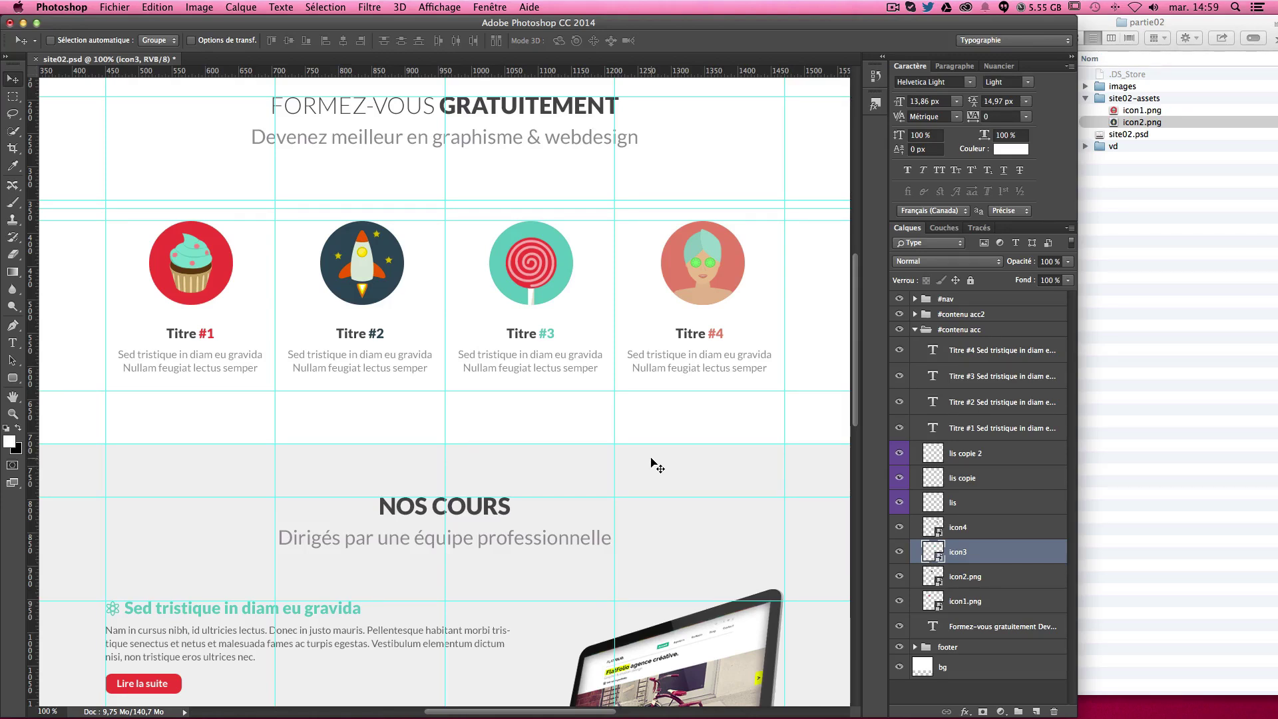
right_click(545, 283)
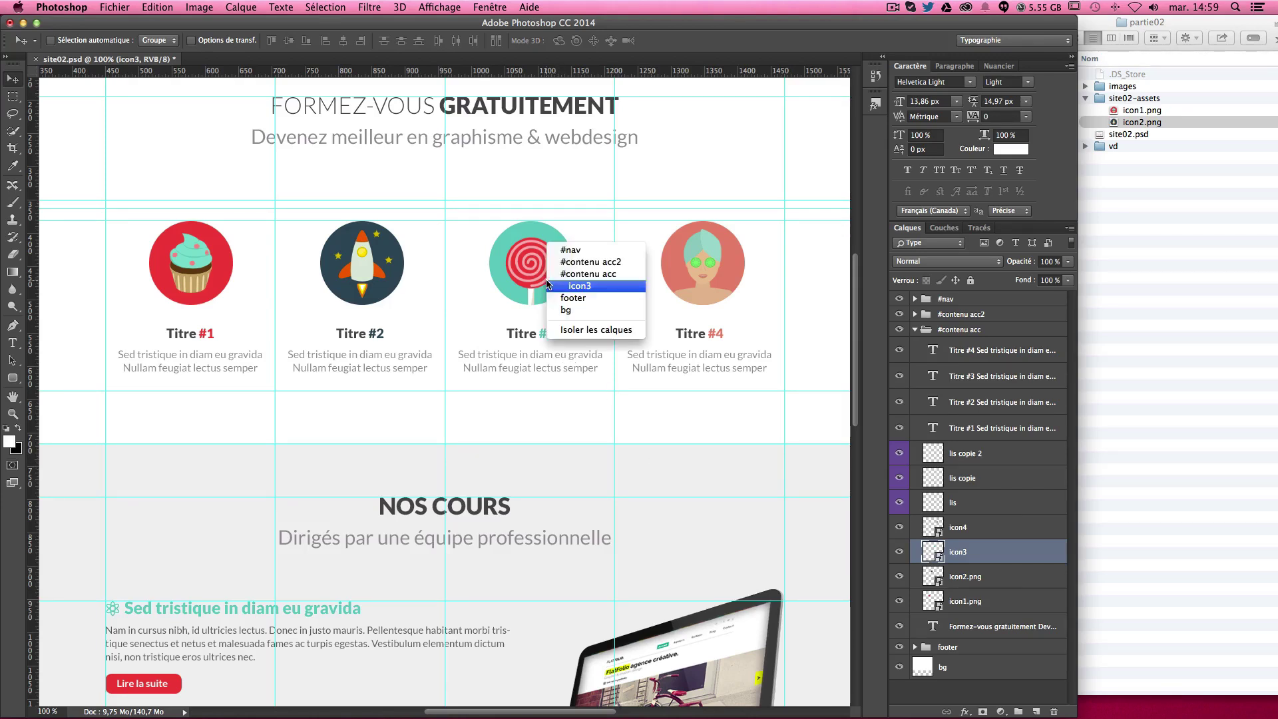
click(547, 284)
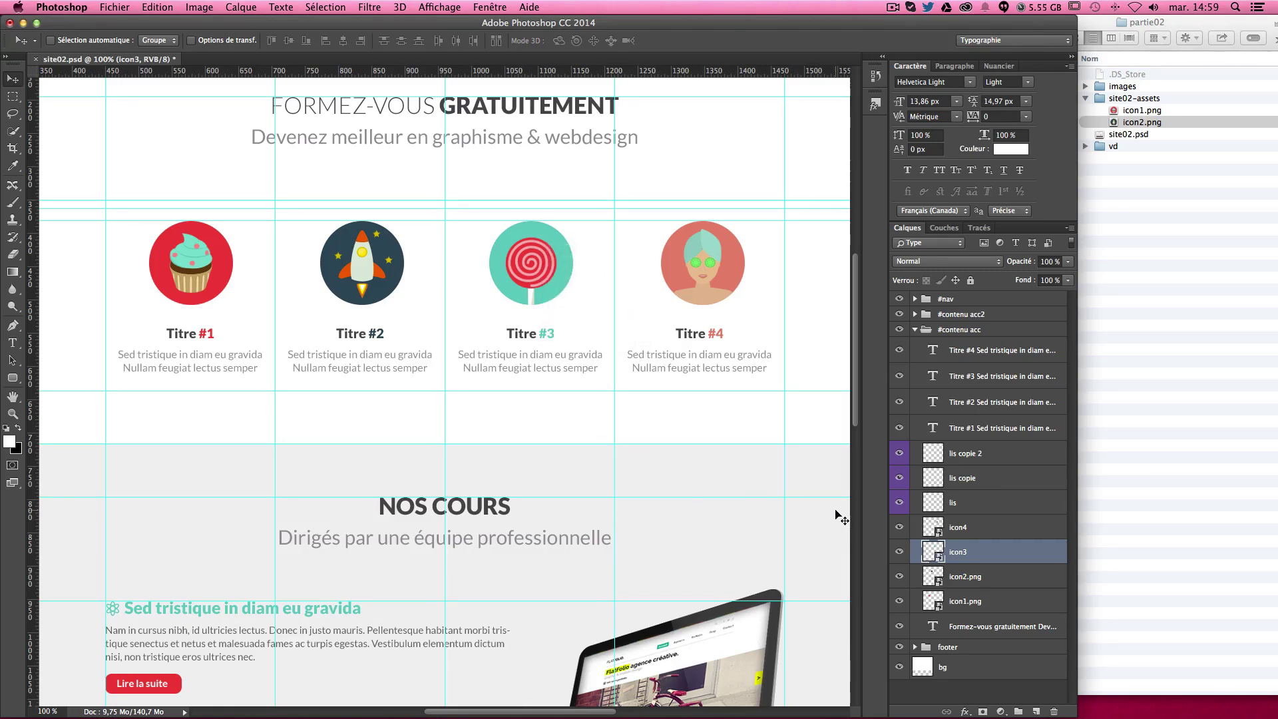
double_click(958, 553)
text(.)
text(jpg)
key(Return)
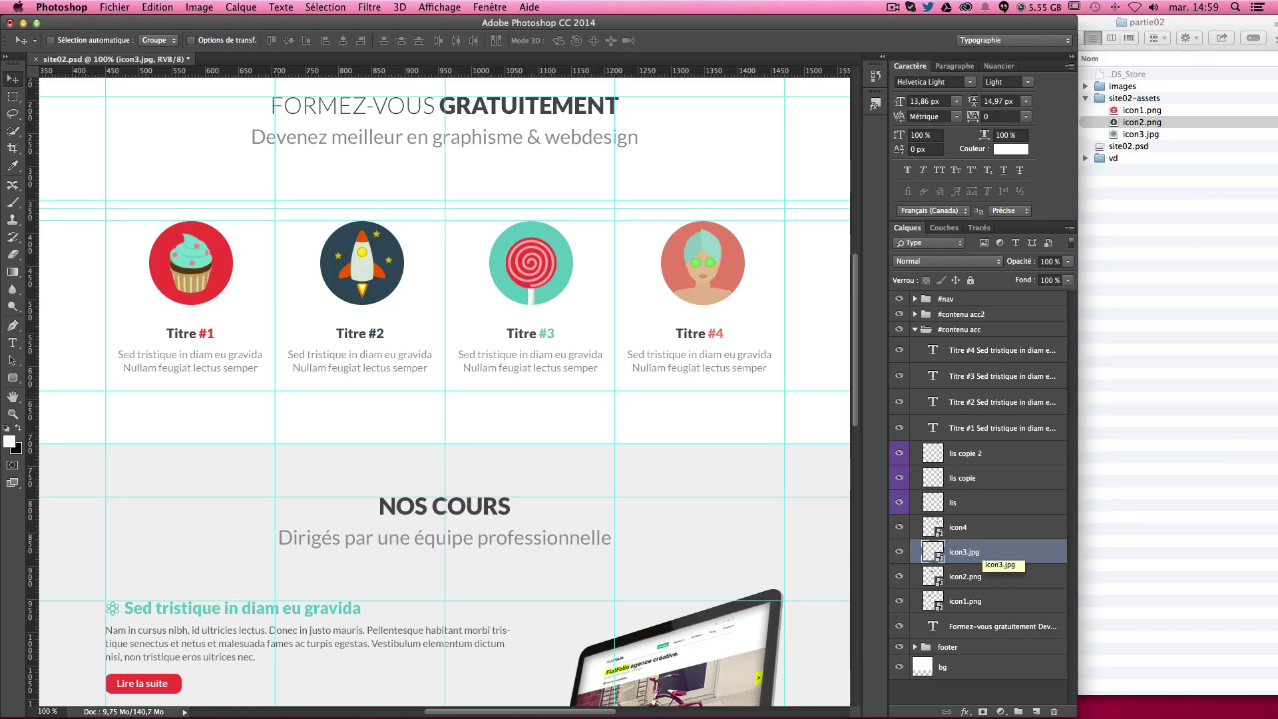
double_click(1131, 135)
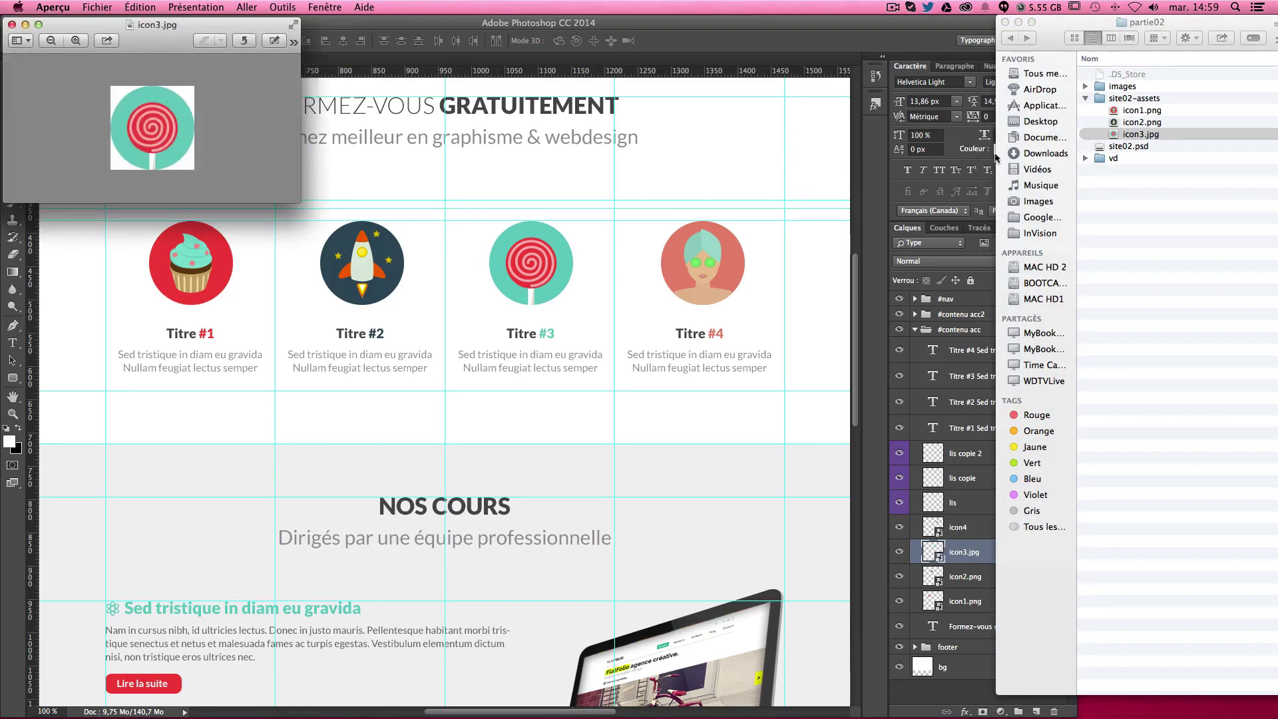
drag(92, 52, 558, 219)
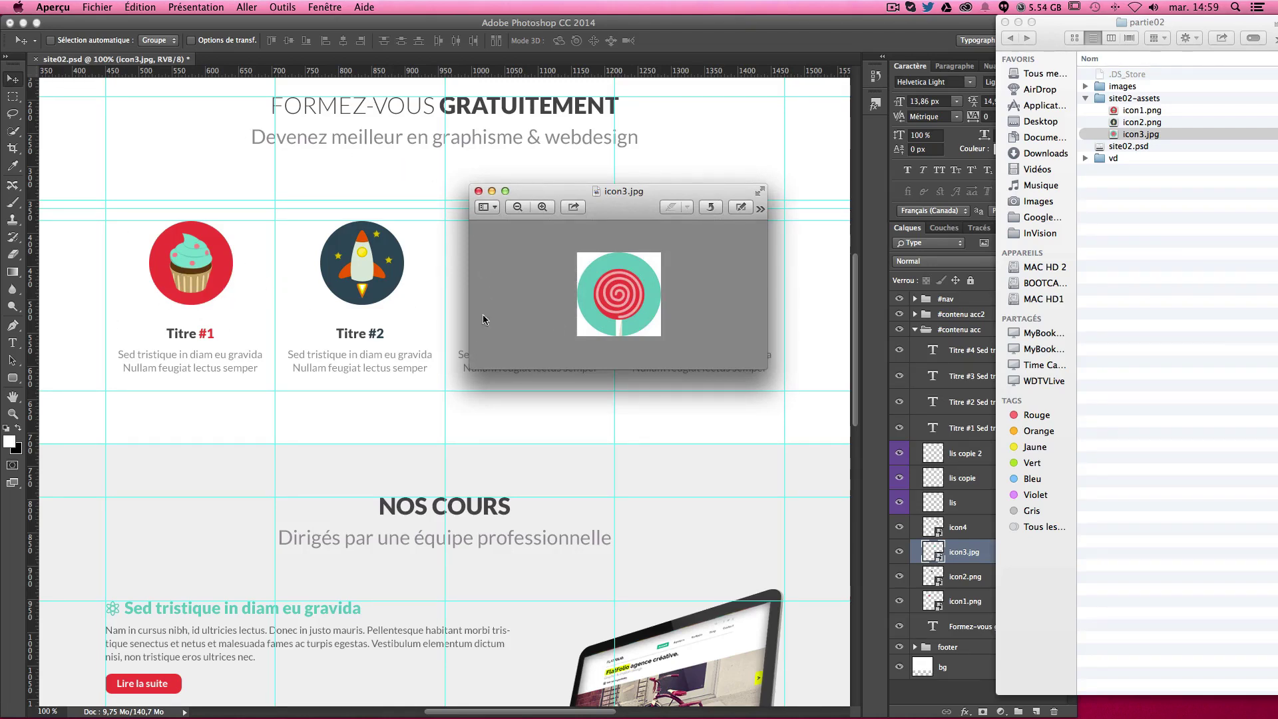
Close the icon3.jpg preview and bring Photoshop back to the front
click(479, 192)
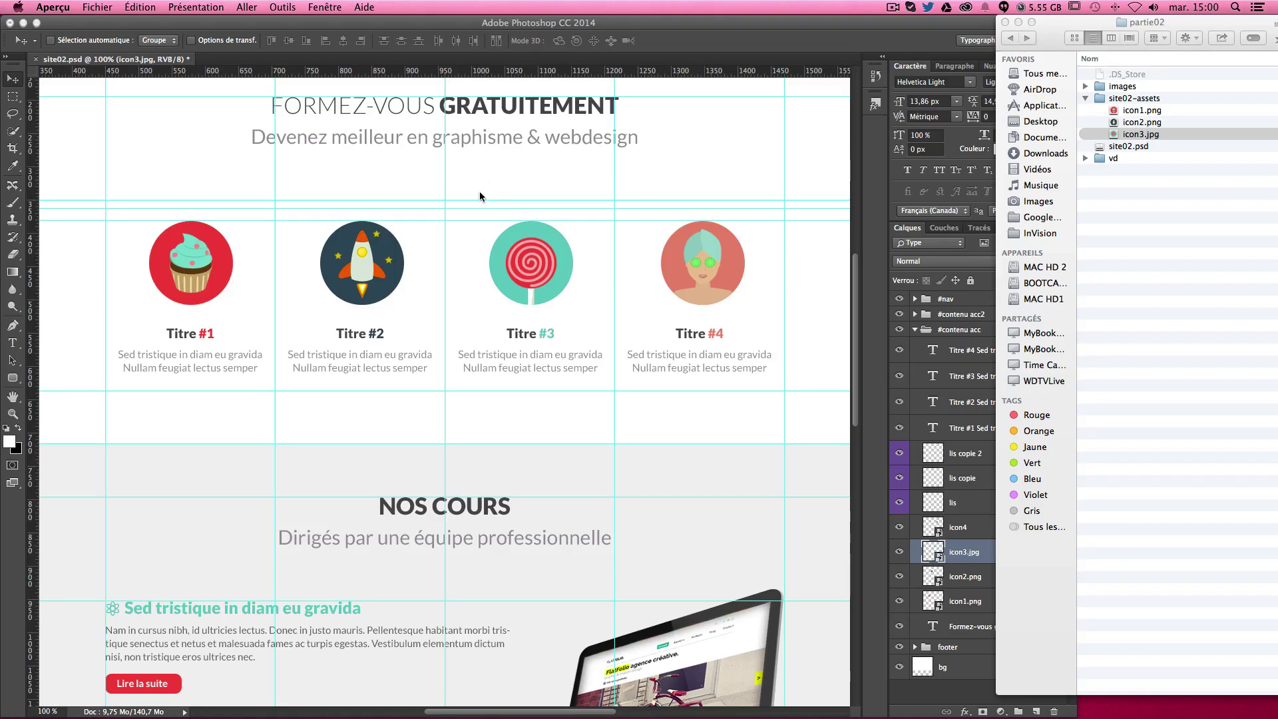
click(970, 528)
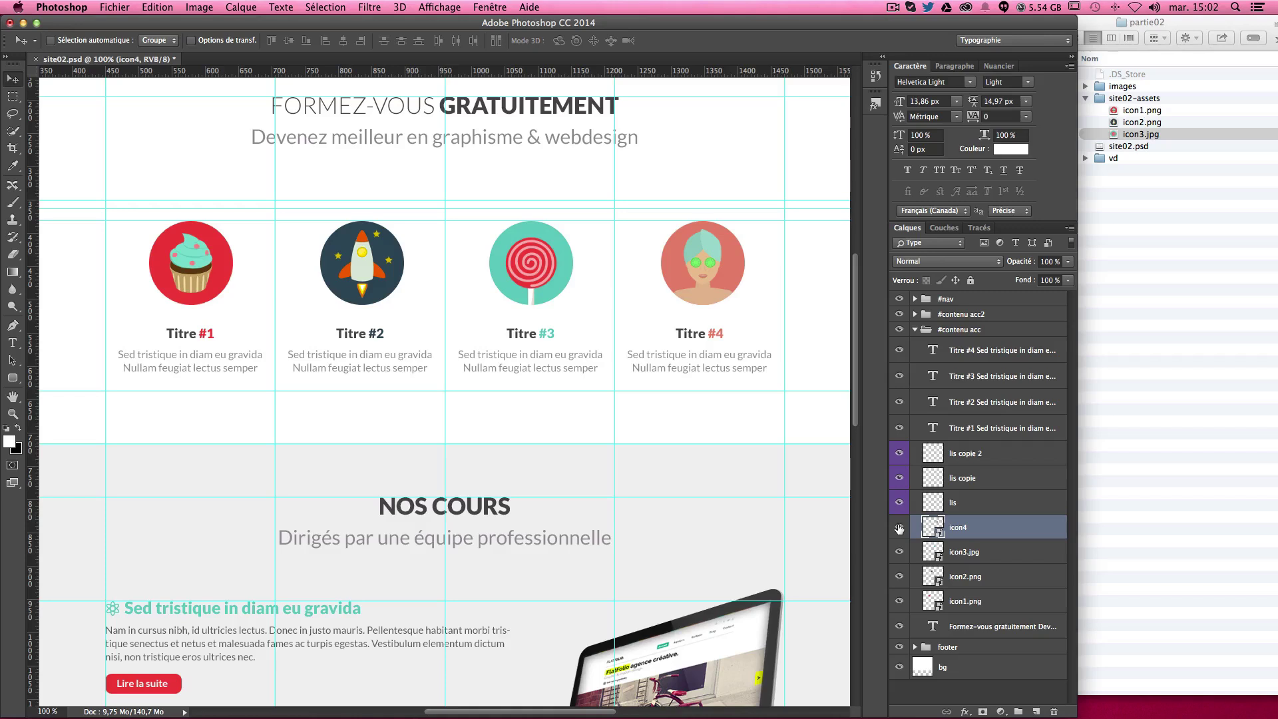
Rename the icon4 layer to 'icon4.jpg, icon4.png' for dual-format export
double_click(973, 530)
key(Right)
text(.)
text(jpg)
text(, ic)
text(on)
text(4.)
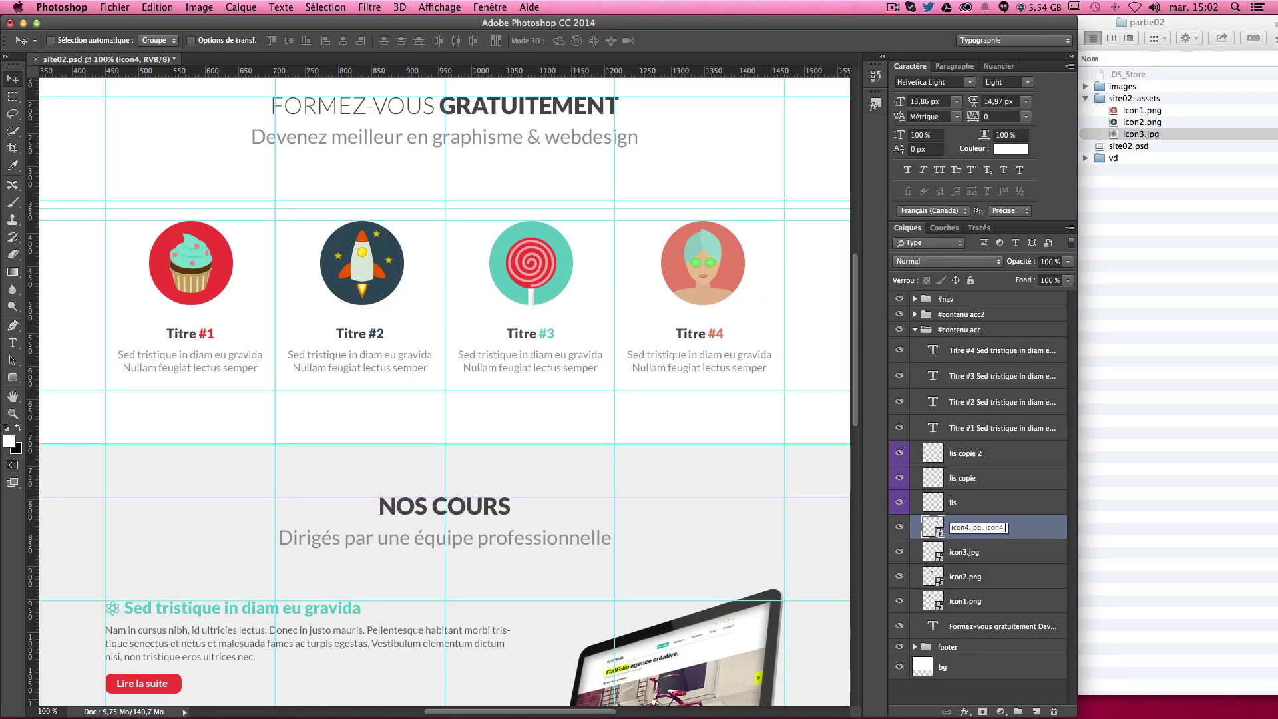
text(png)
key(Return)
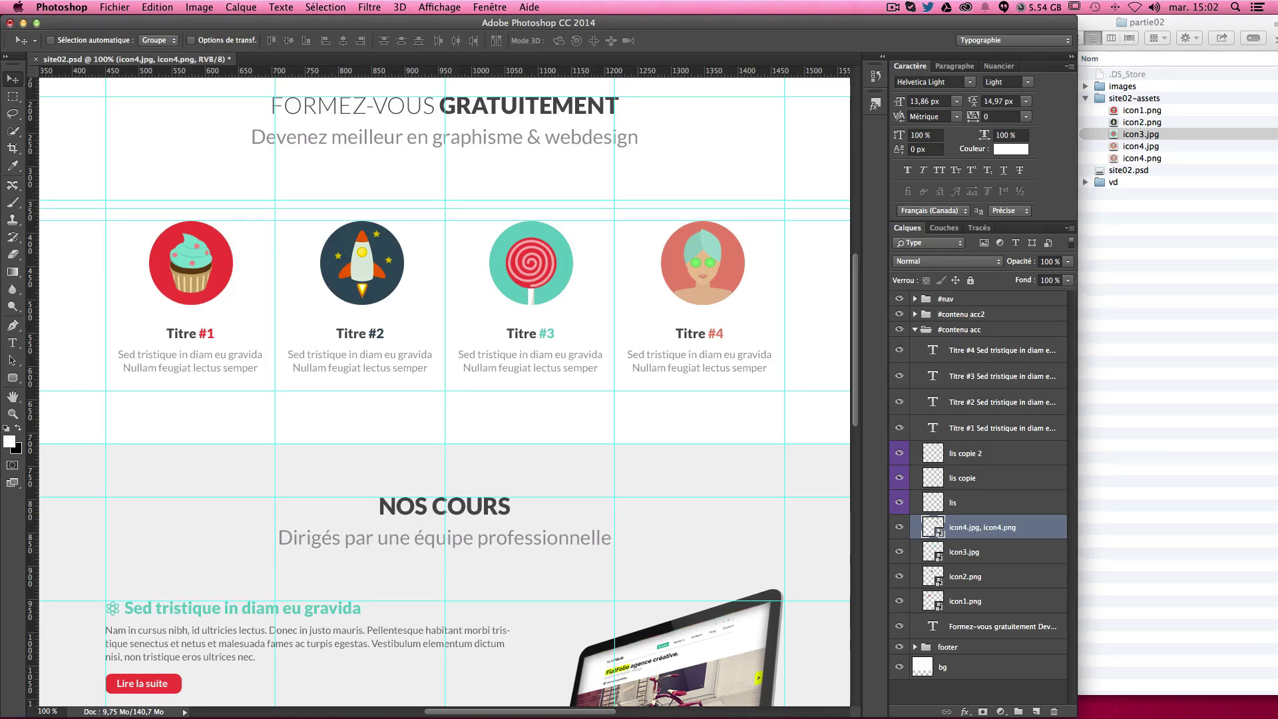
Preview the exported icon4.jpg and icon4.png in site02-assets, closing each
click(1123, 150)
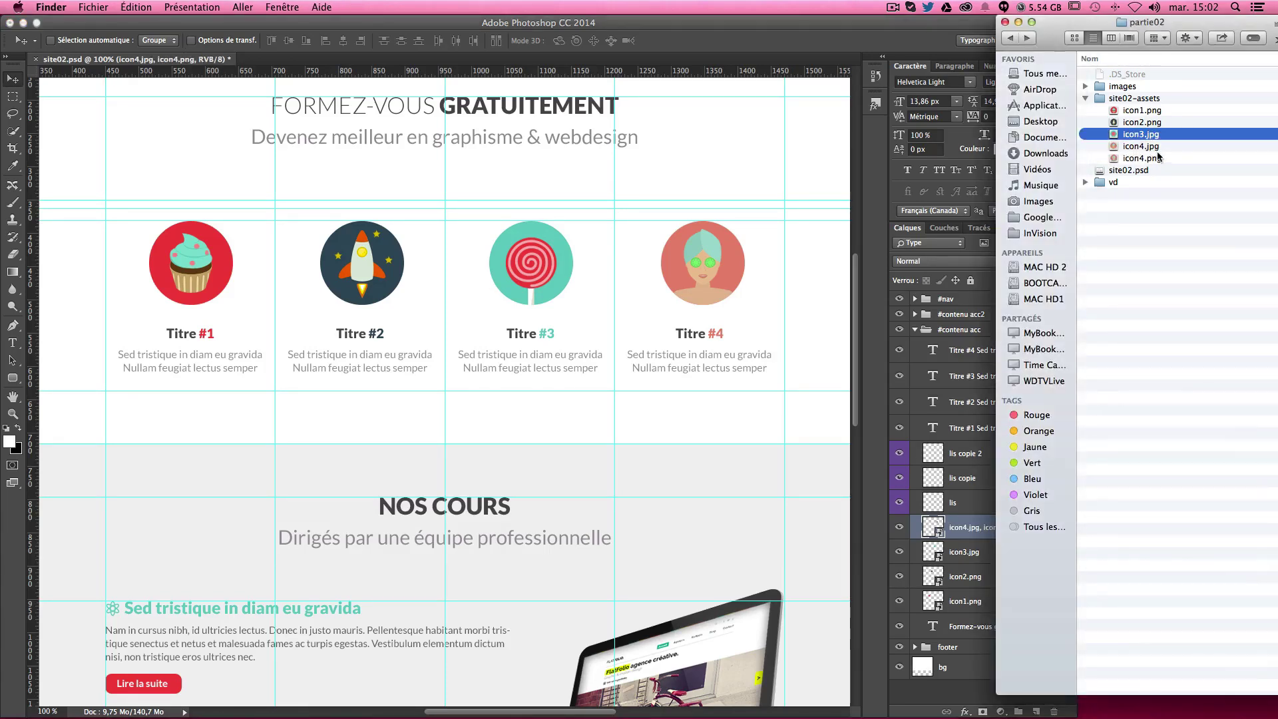
double_click(1137, 146)
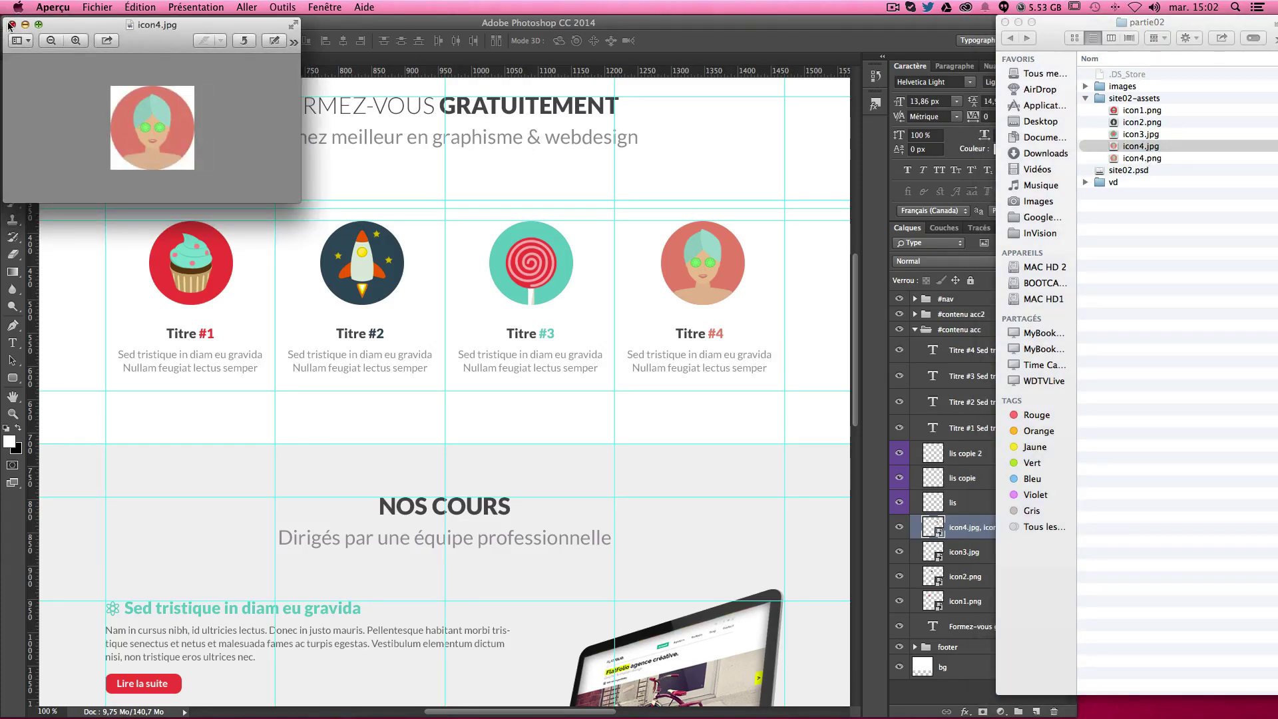
click(11, 25)
double_click(1139, 159)
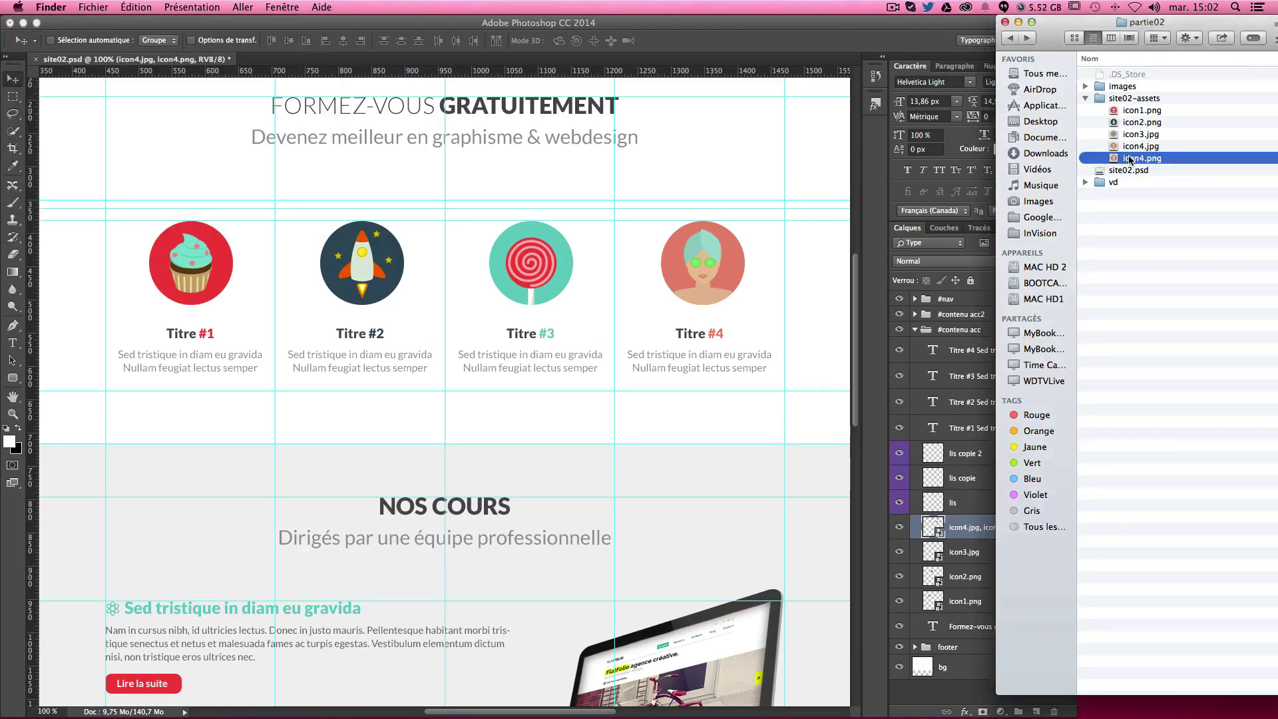
click(11, 25)
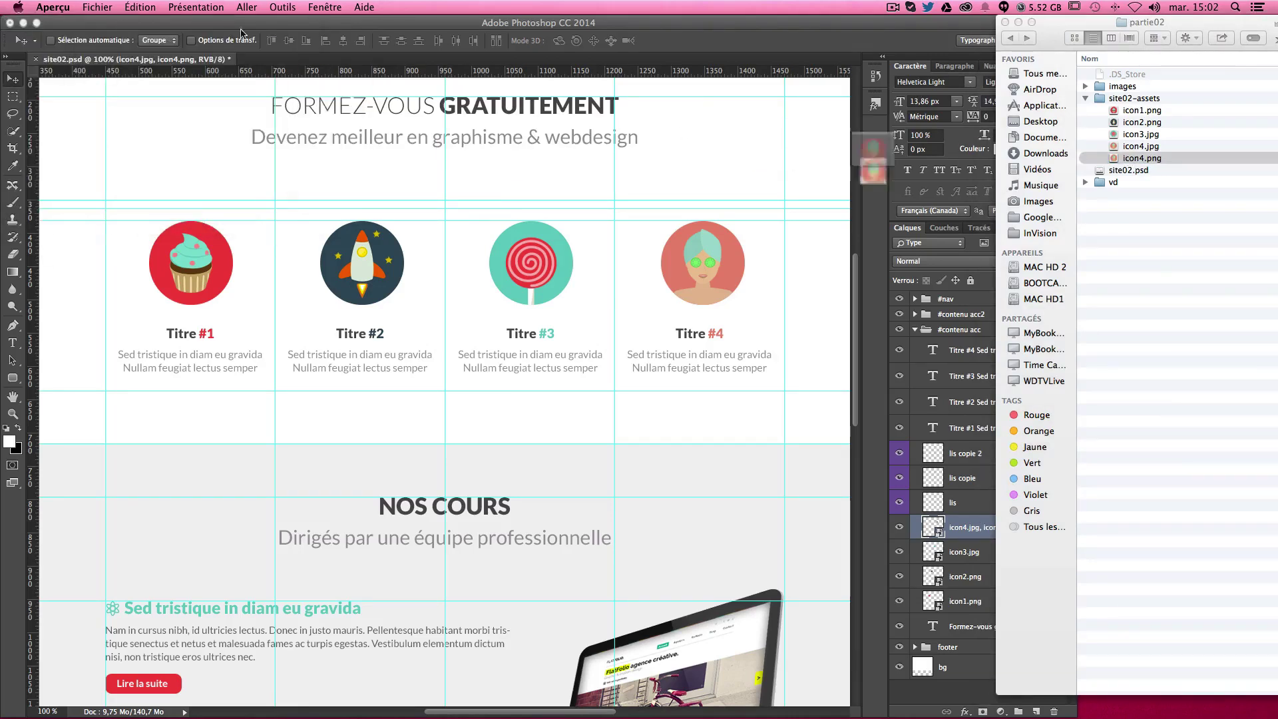
click(1149, 248)
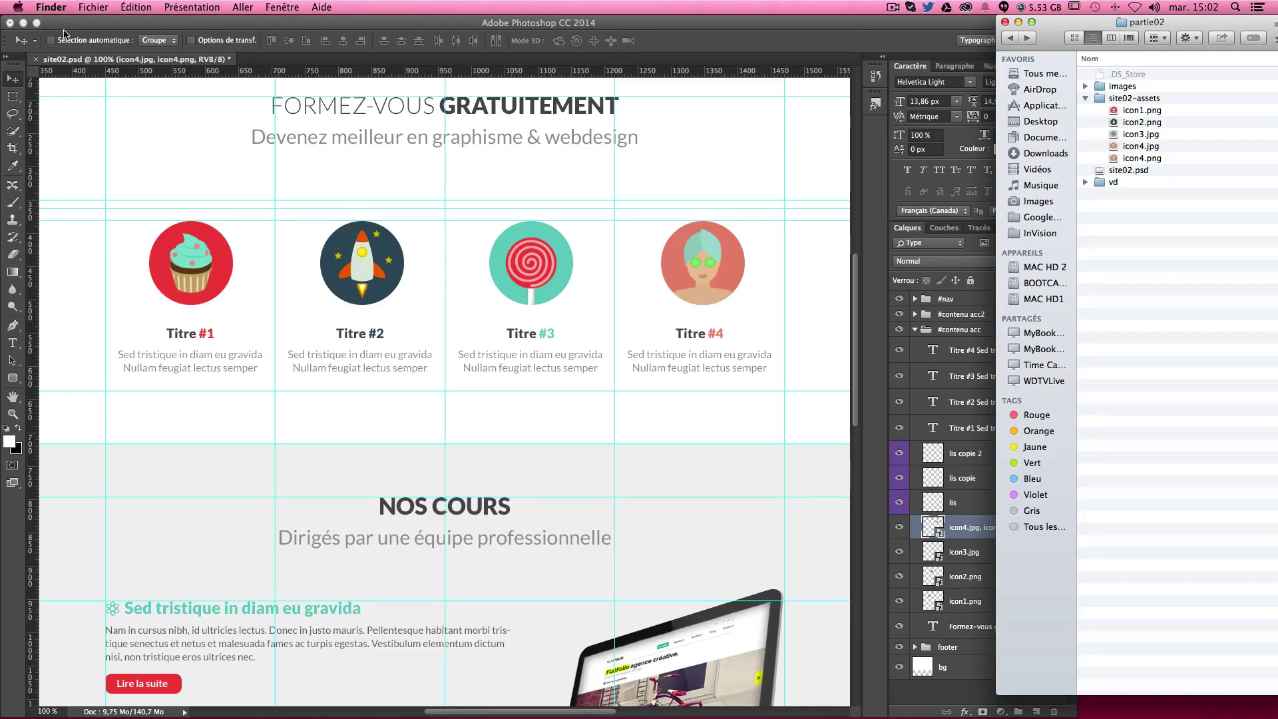
click(97, 25)
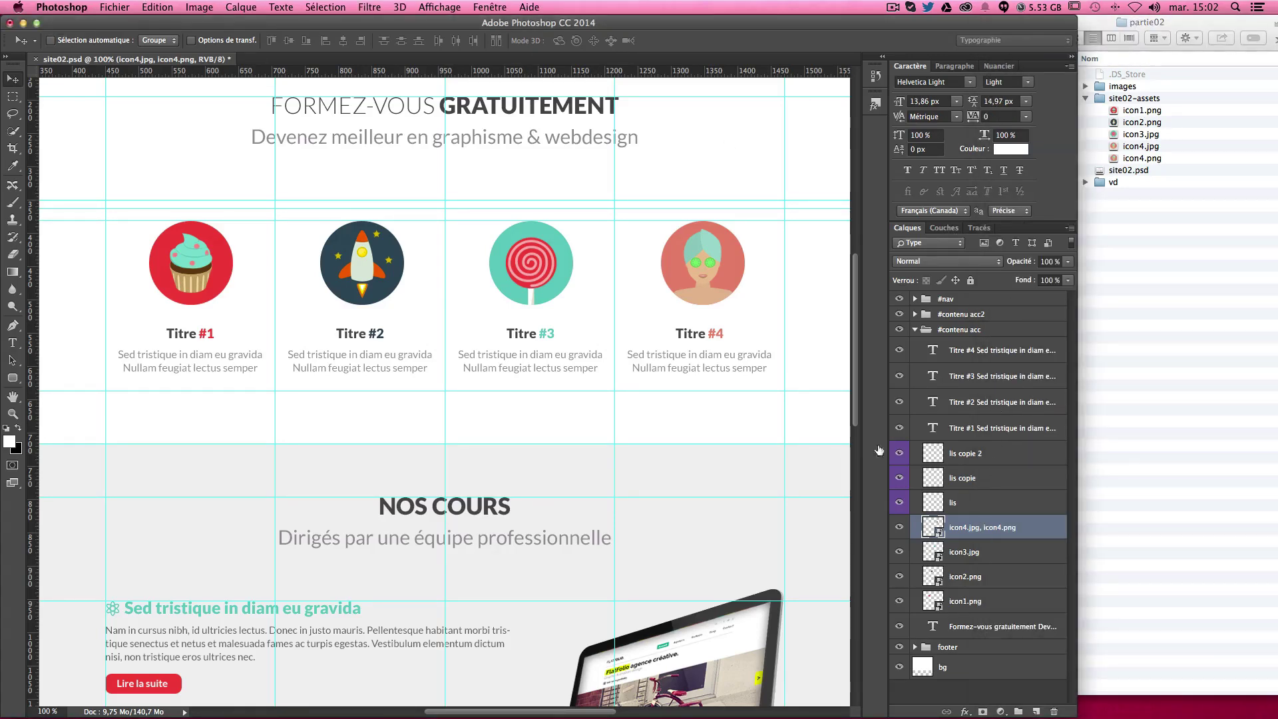
click(66, 7)
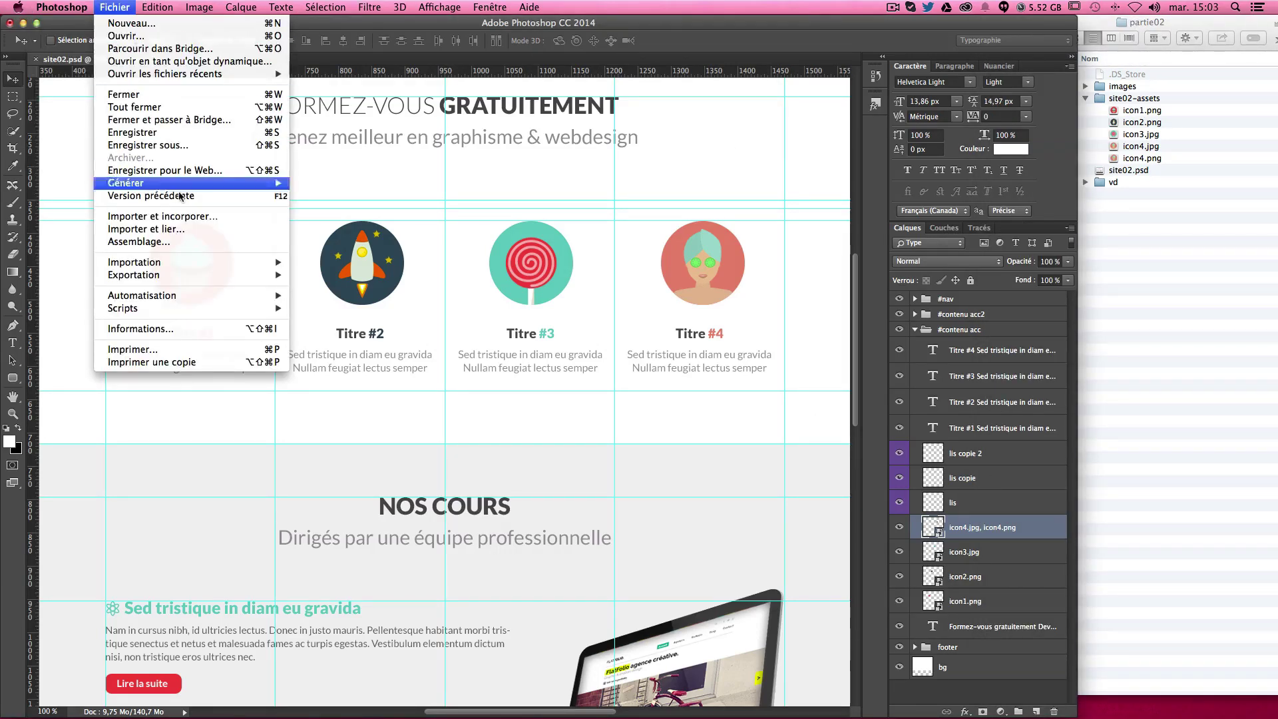
click(133, 168)
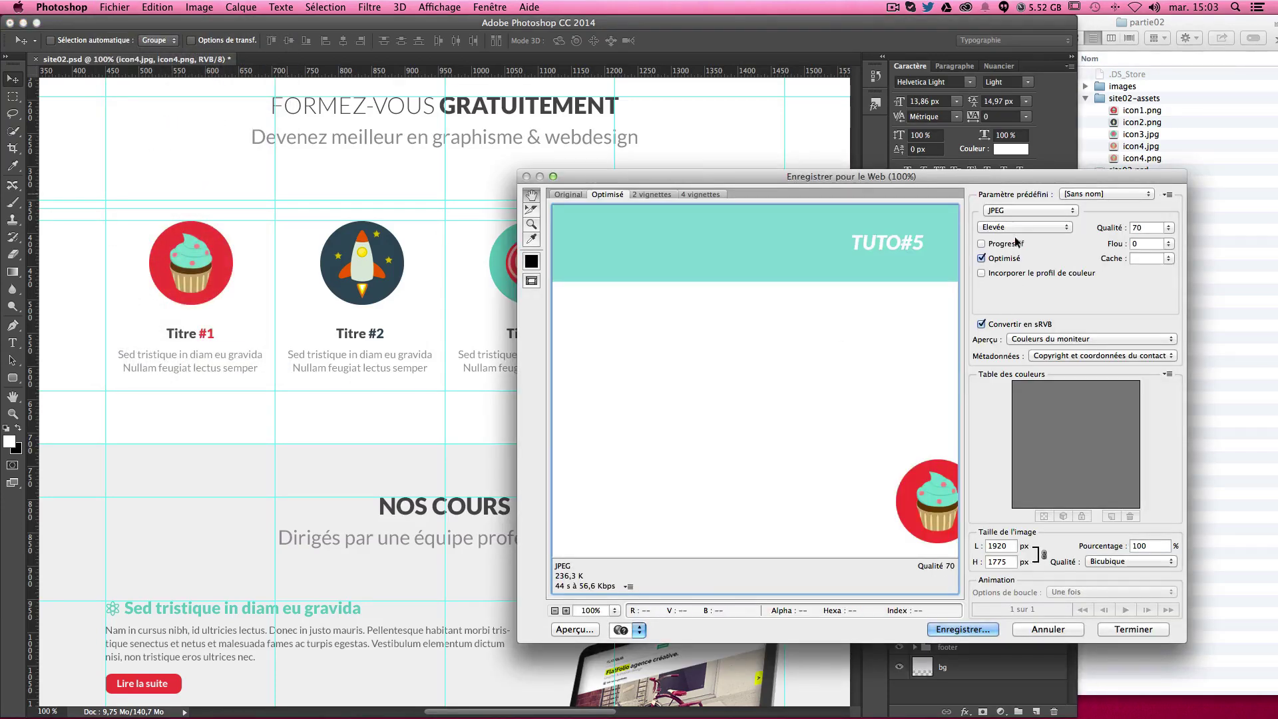
double_click(1145, 227)
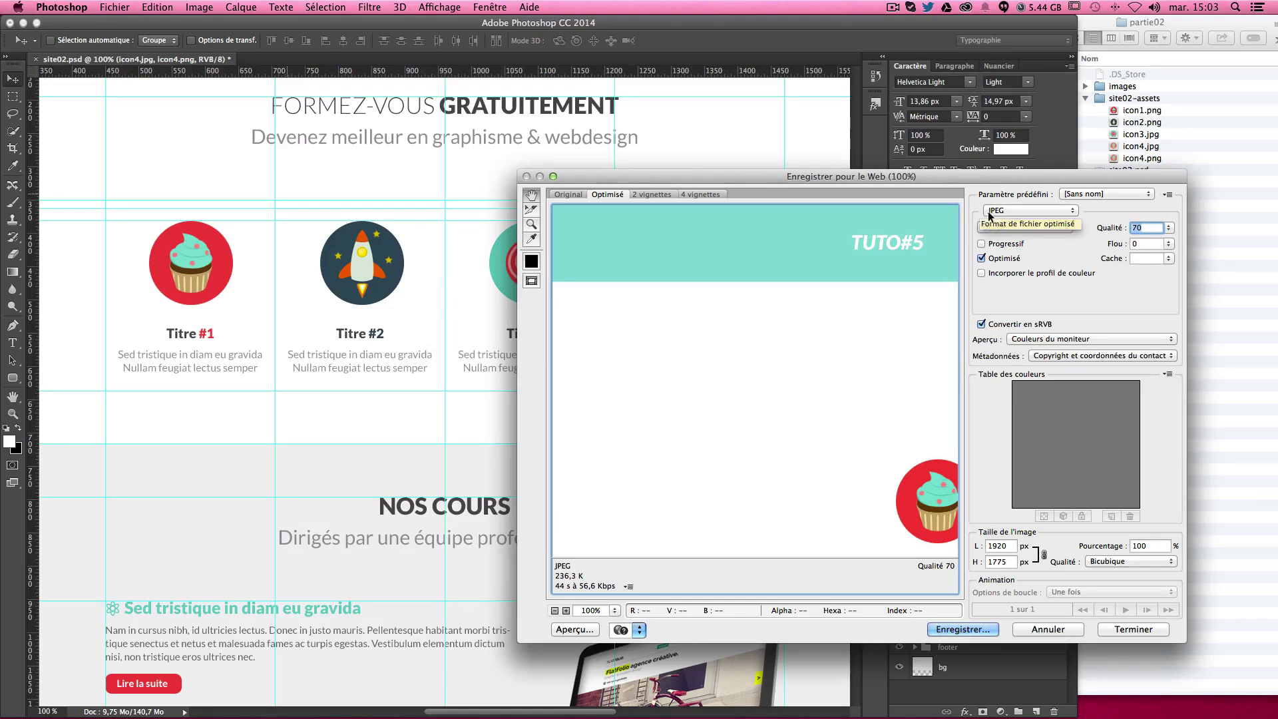
text(10)
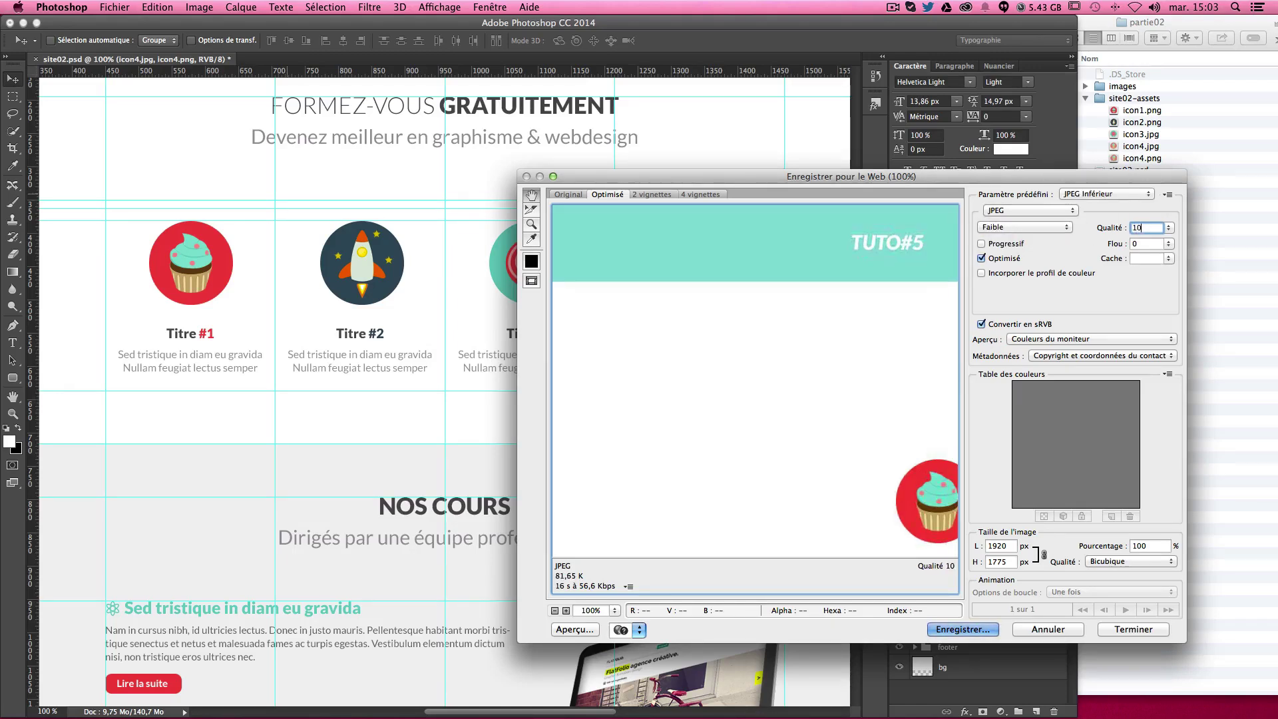
text(0)
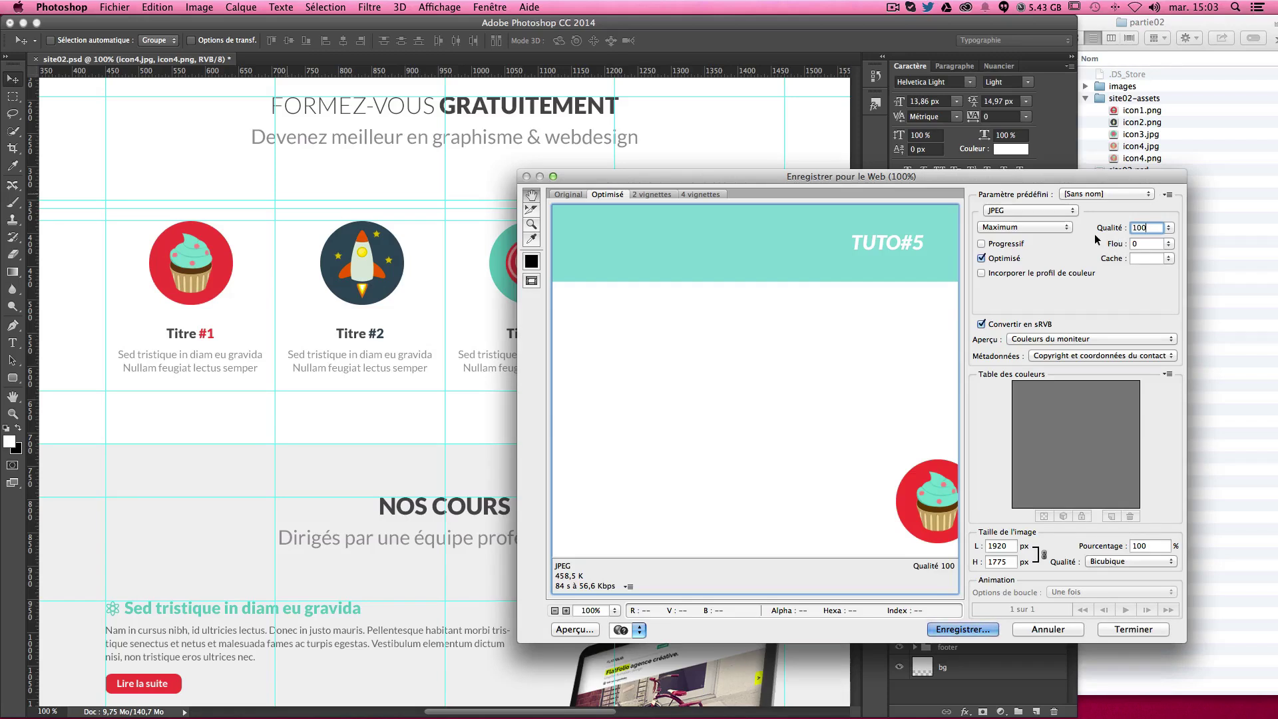
key(Return)
text(40)
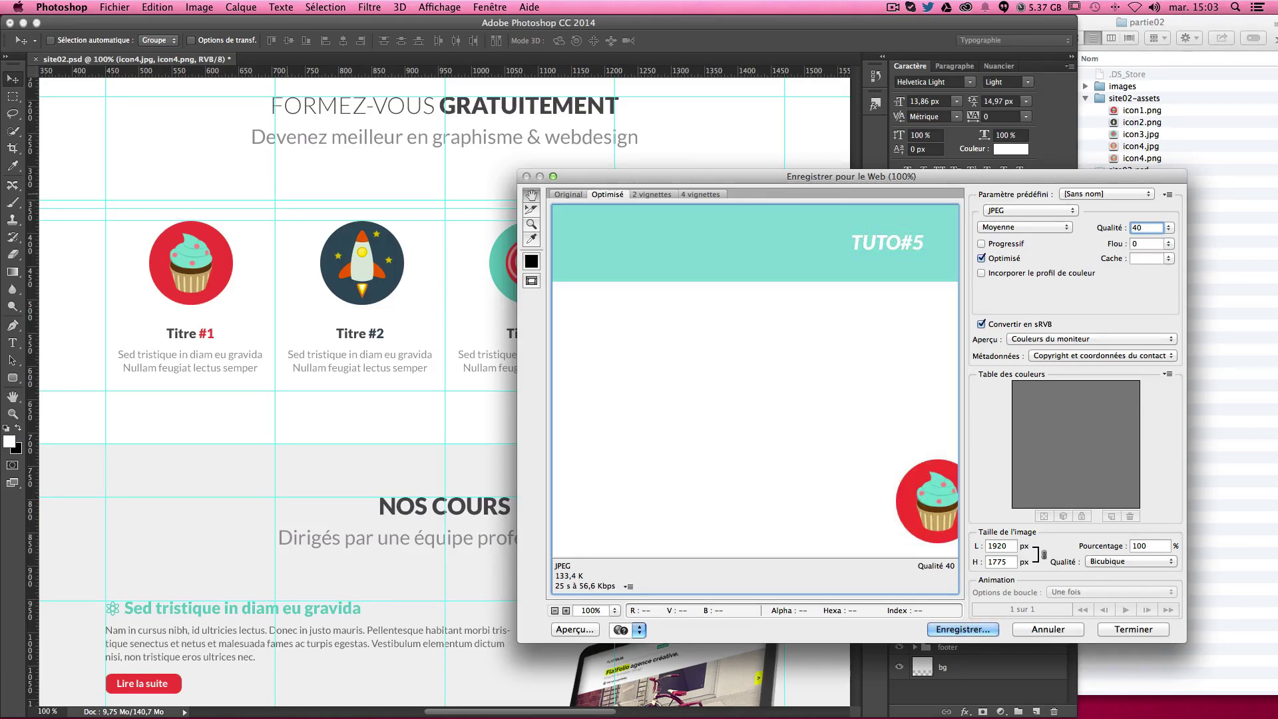
key(Escape)
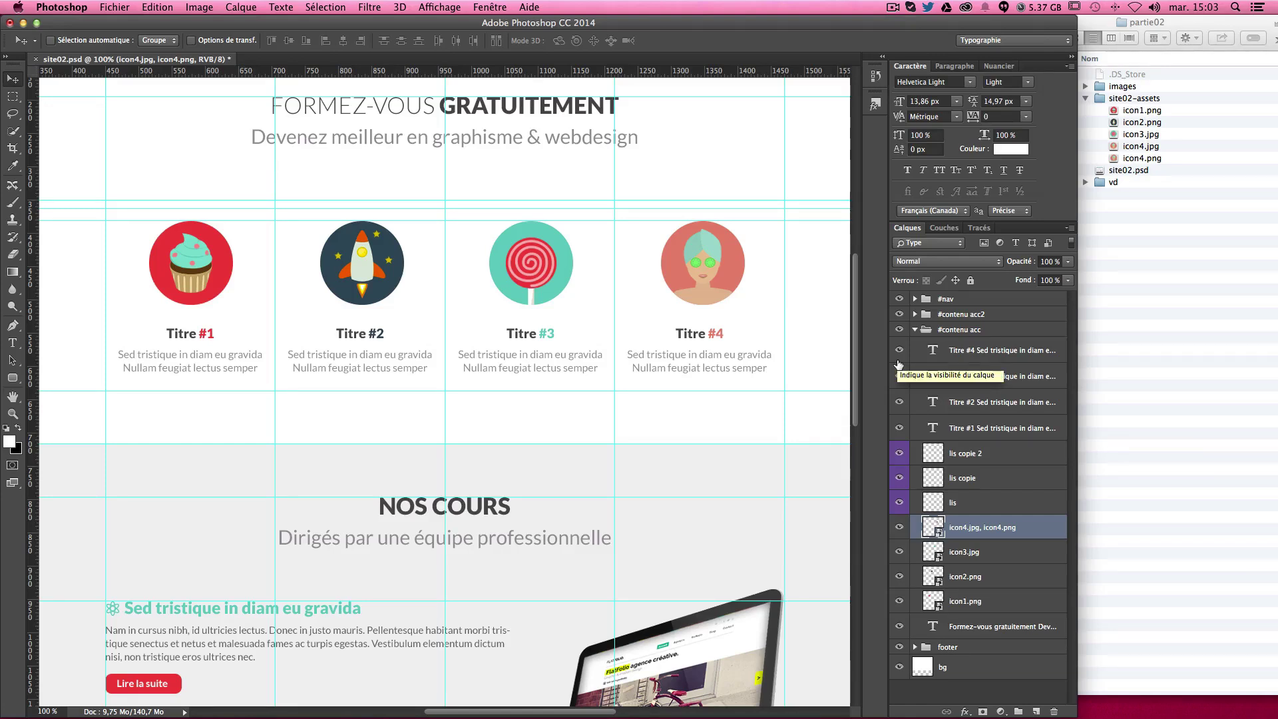
Rename the footer's Facebook icon layer ico-fb.jpg80% to export an 80% JPEG
scroll(724, 300, down, 3)
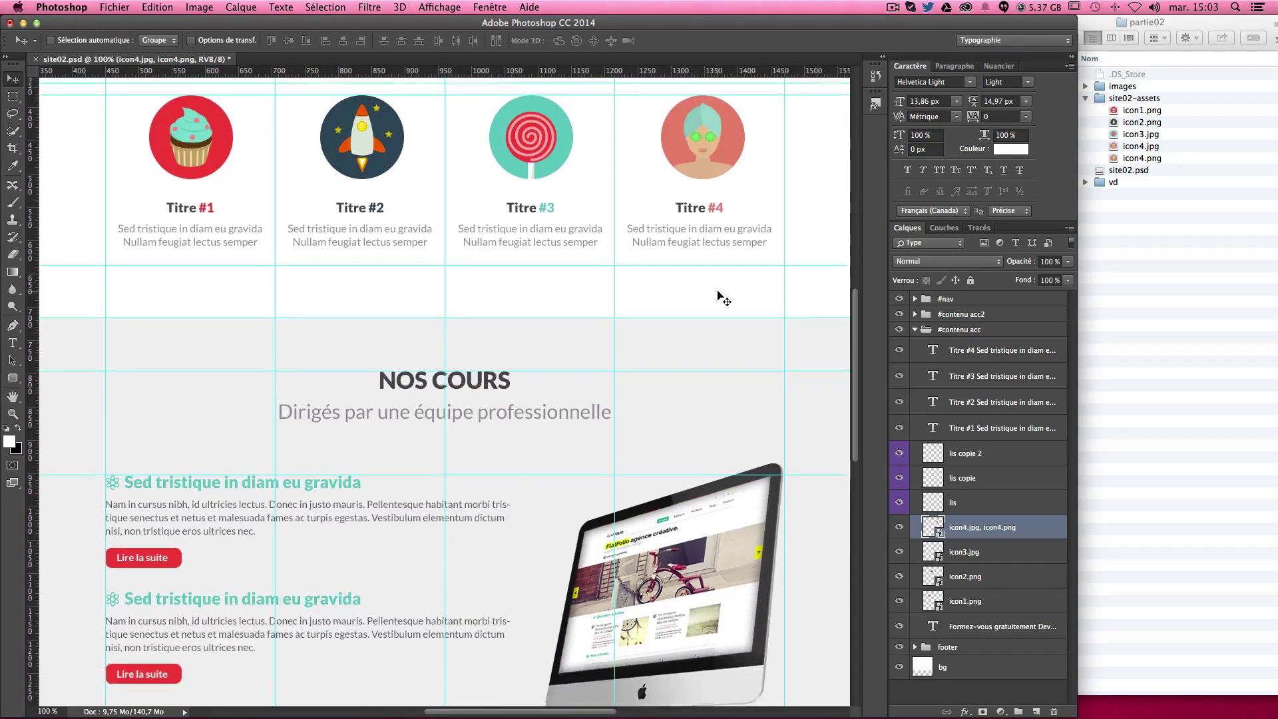
scroll(722, 298, down, 2)
scroll(666, 366, down, 5)
scroll(599, 432, down, 2)
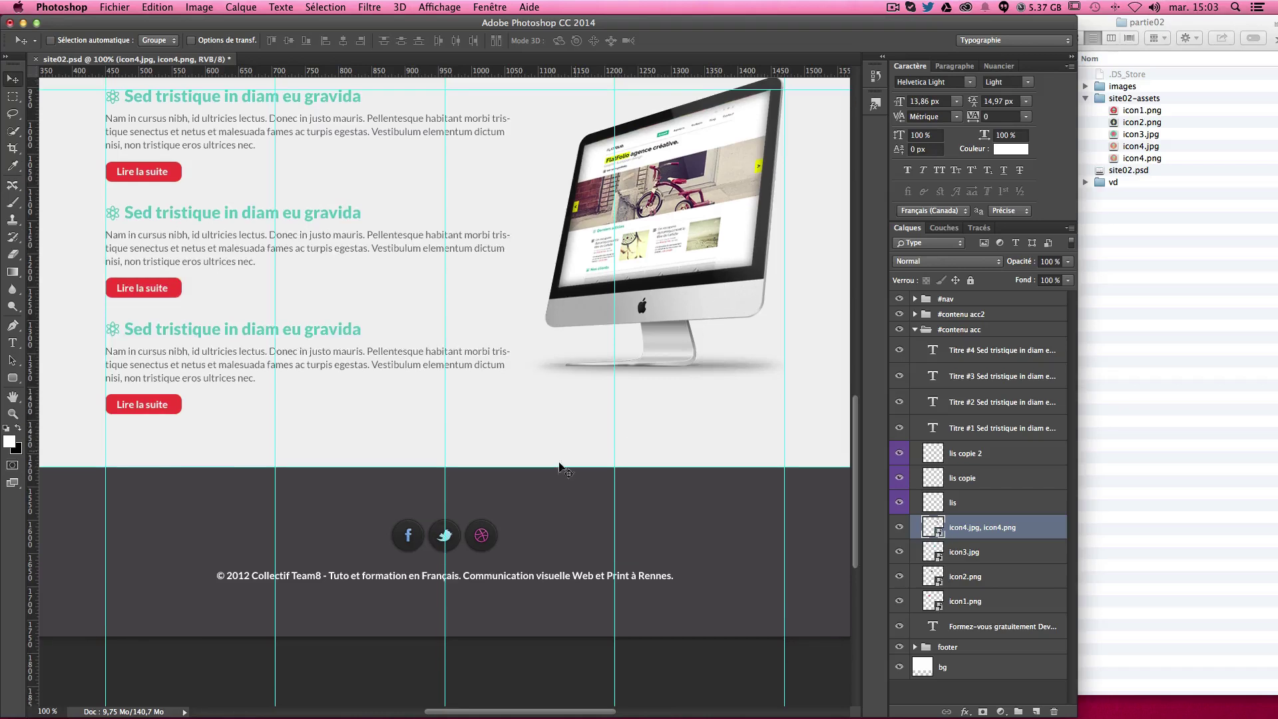
right_click(404, 541)
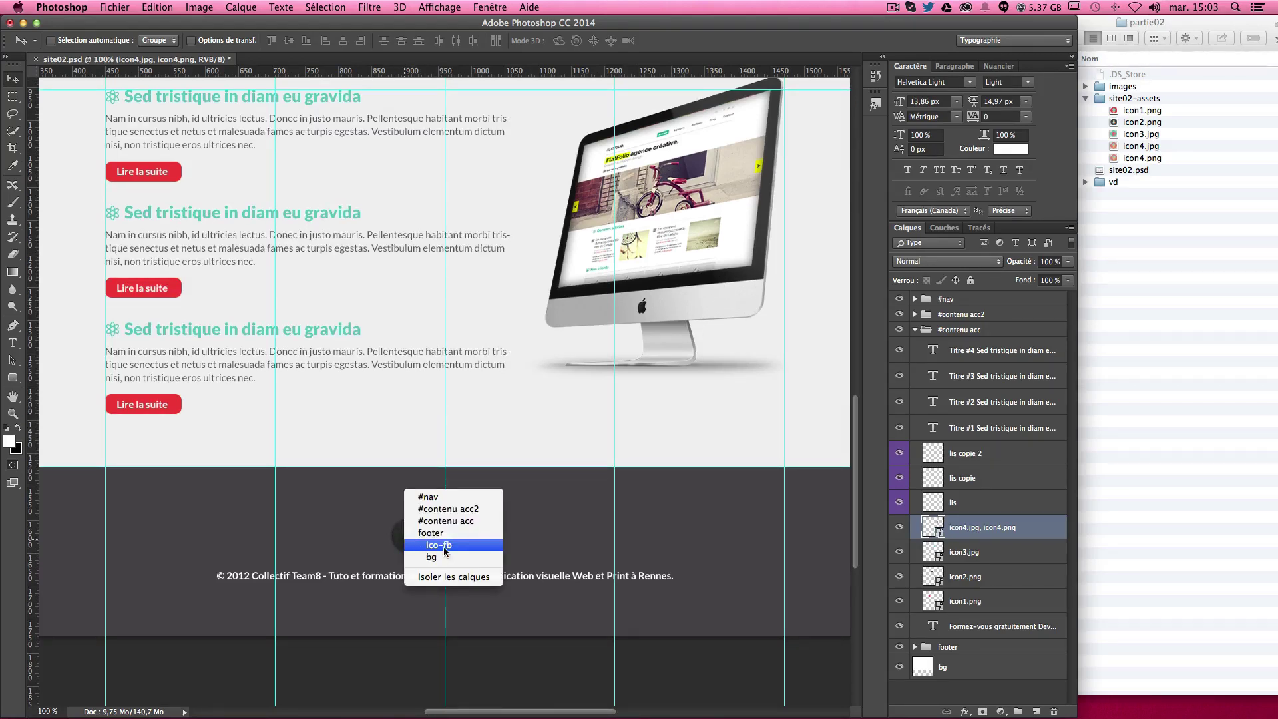
click(444, 551)
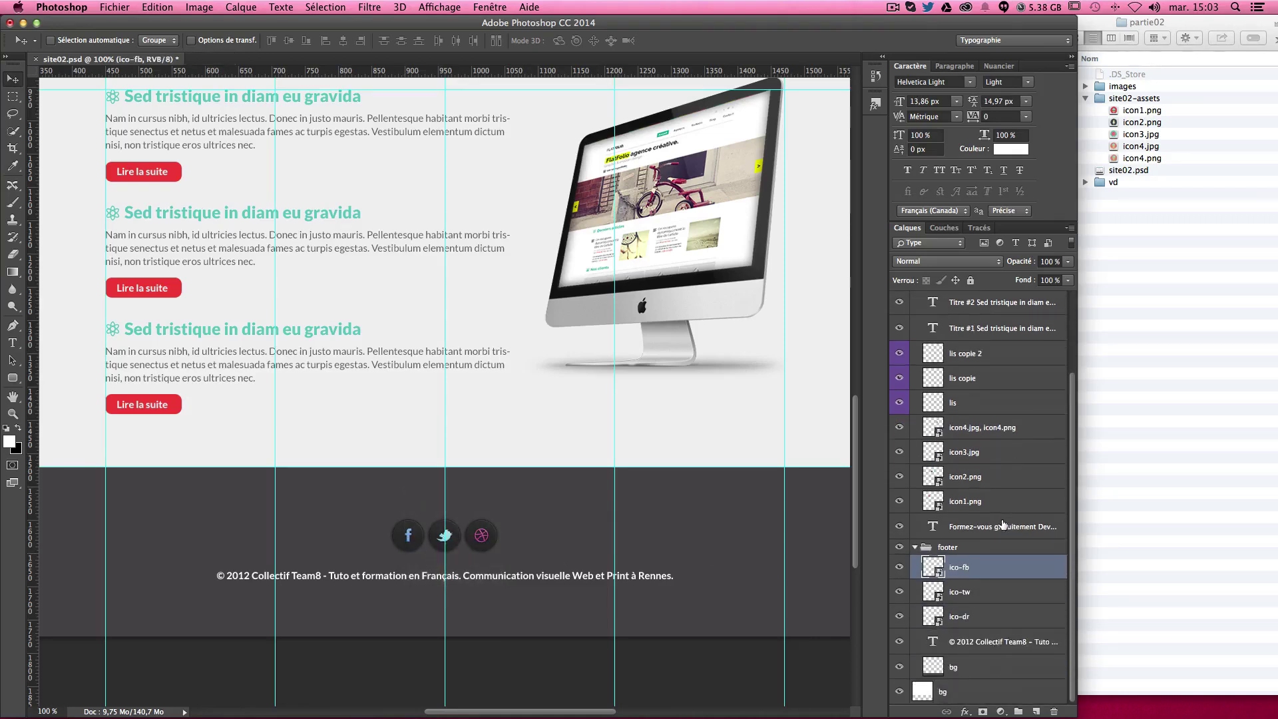
double_click(959, 568)
text(.)
text(jpg)
text(80)
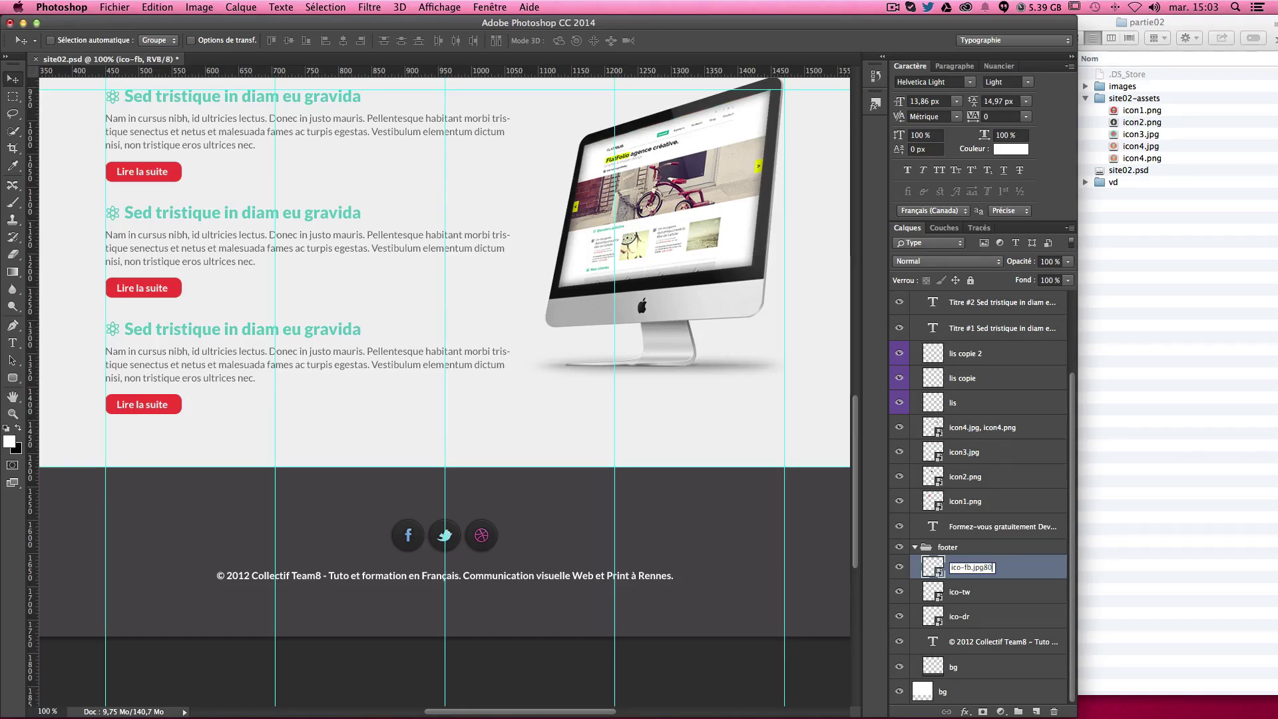
text(%)
key(Return)
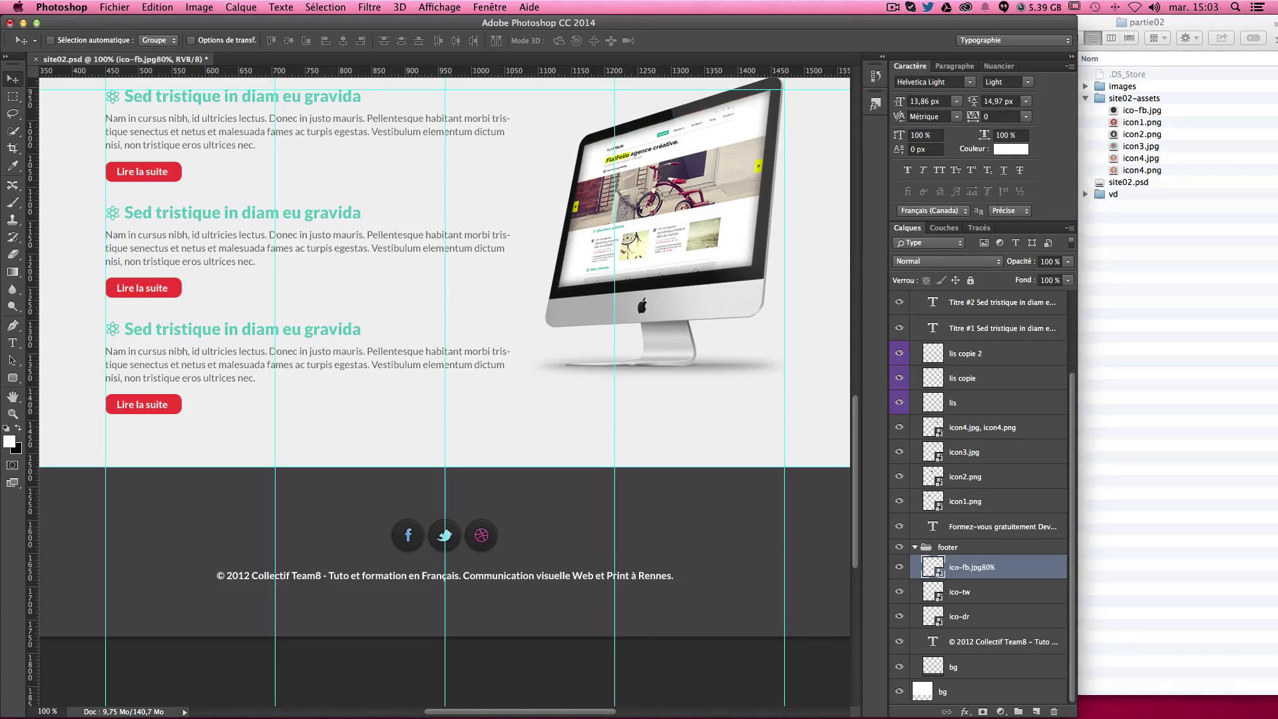
Preview the exported ico-fb.jpg from site02-assets, then move it to the Trash
double_click(1136, 111)
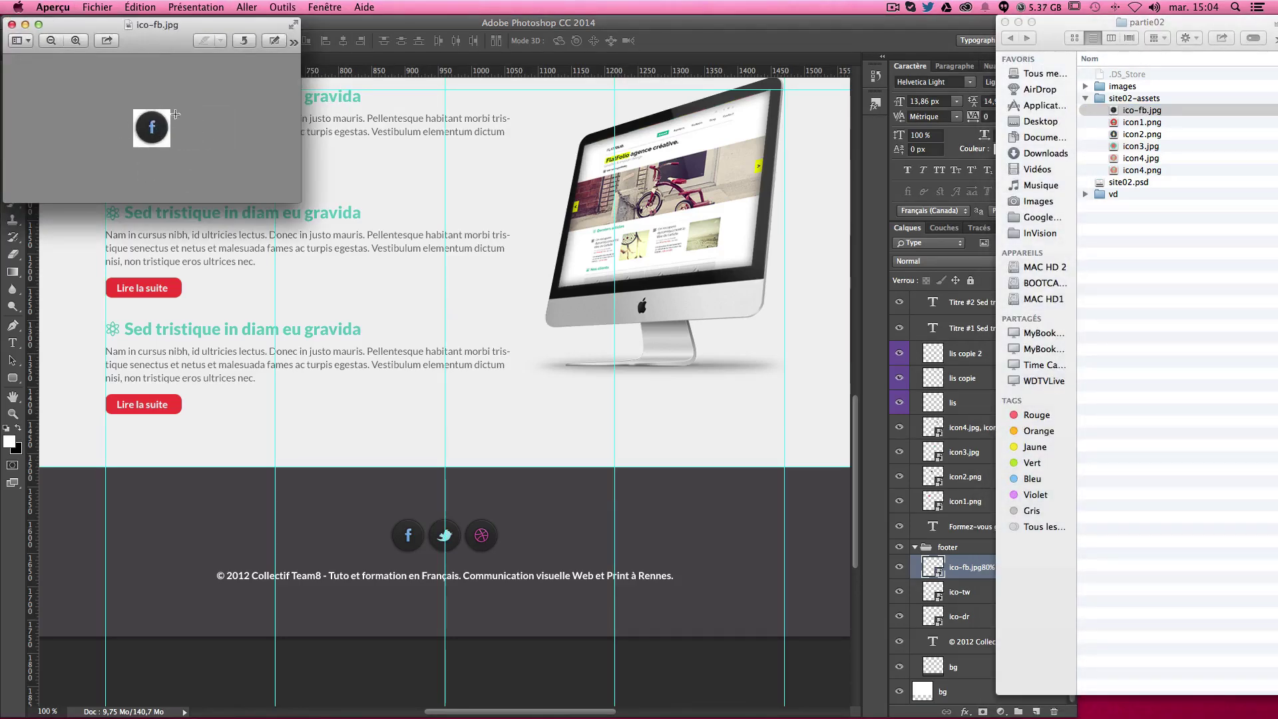
click(12, 24)
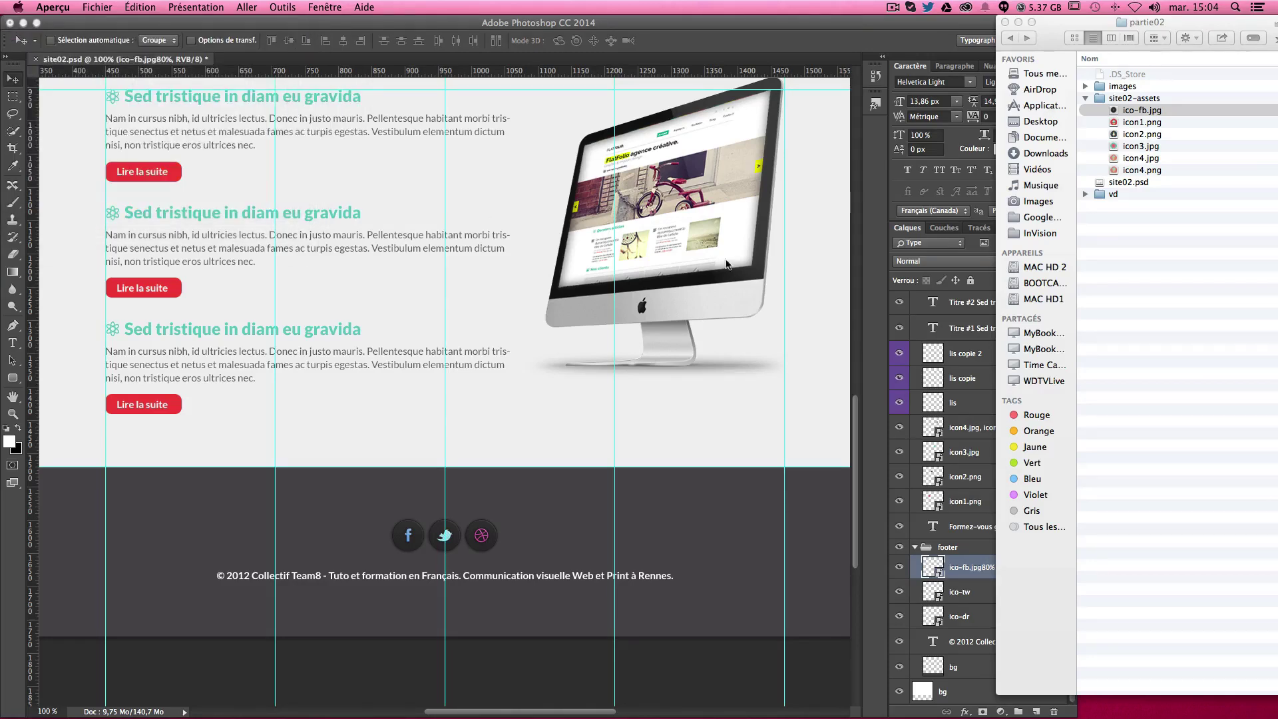
drag(1116, 111, 999, 692)
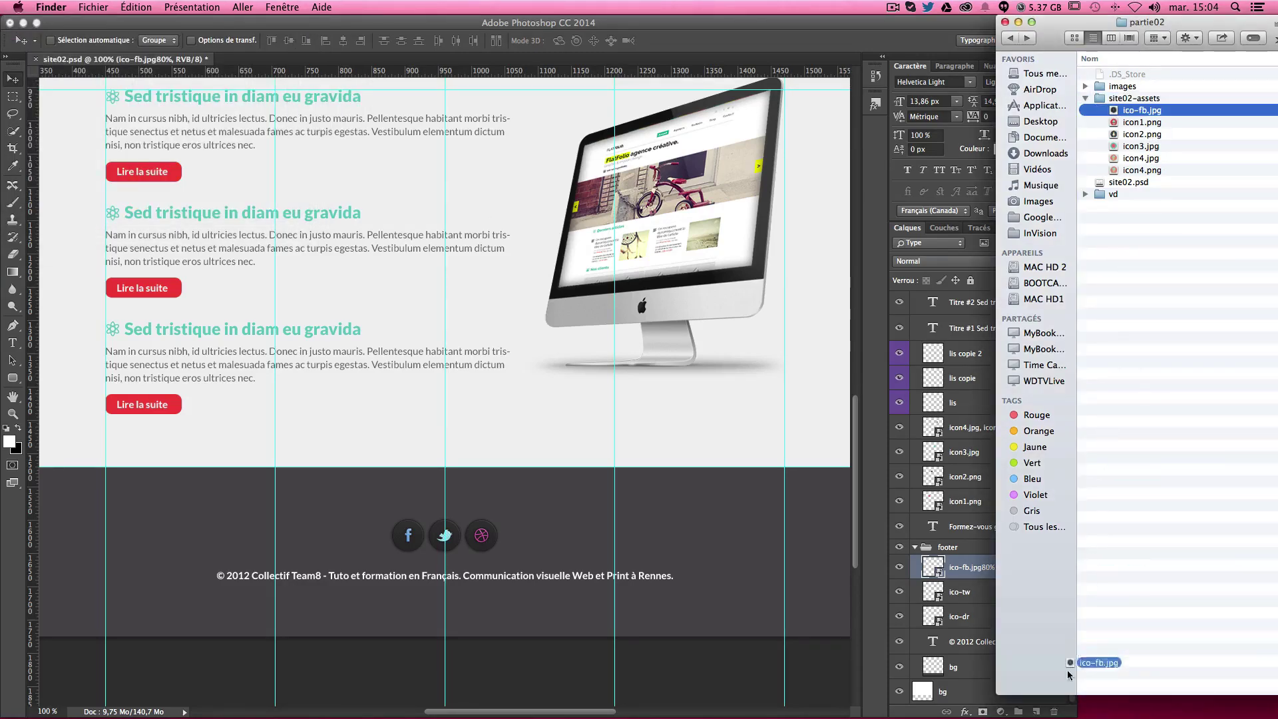
click(789, 508)
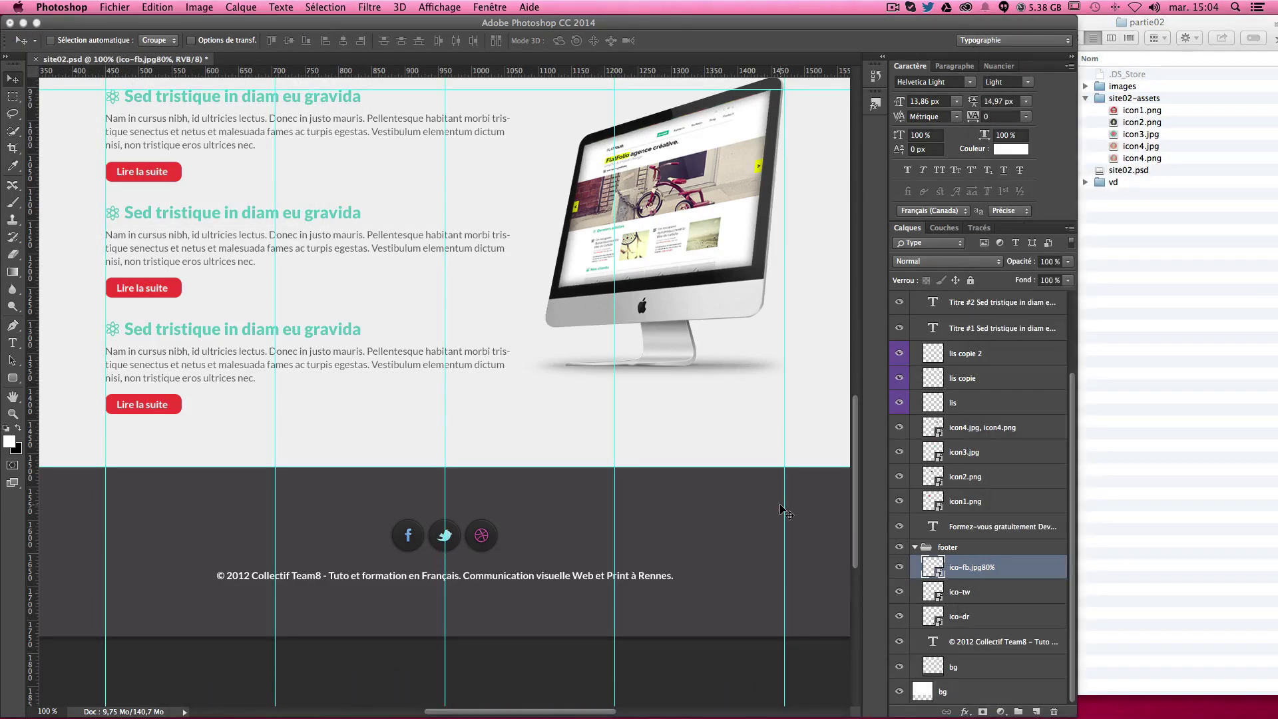
Rename the ico-fb layer ico-fb.jpg10% for a 10%-quality JPEG export
click(990, 567)
double_click(966, 567)
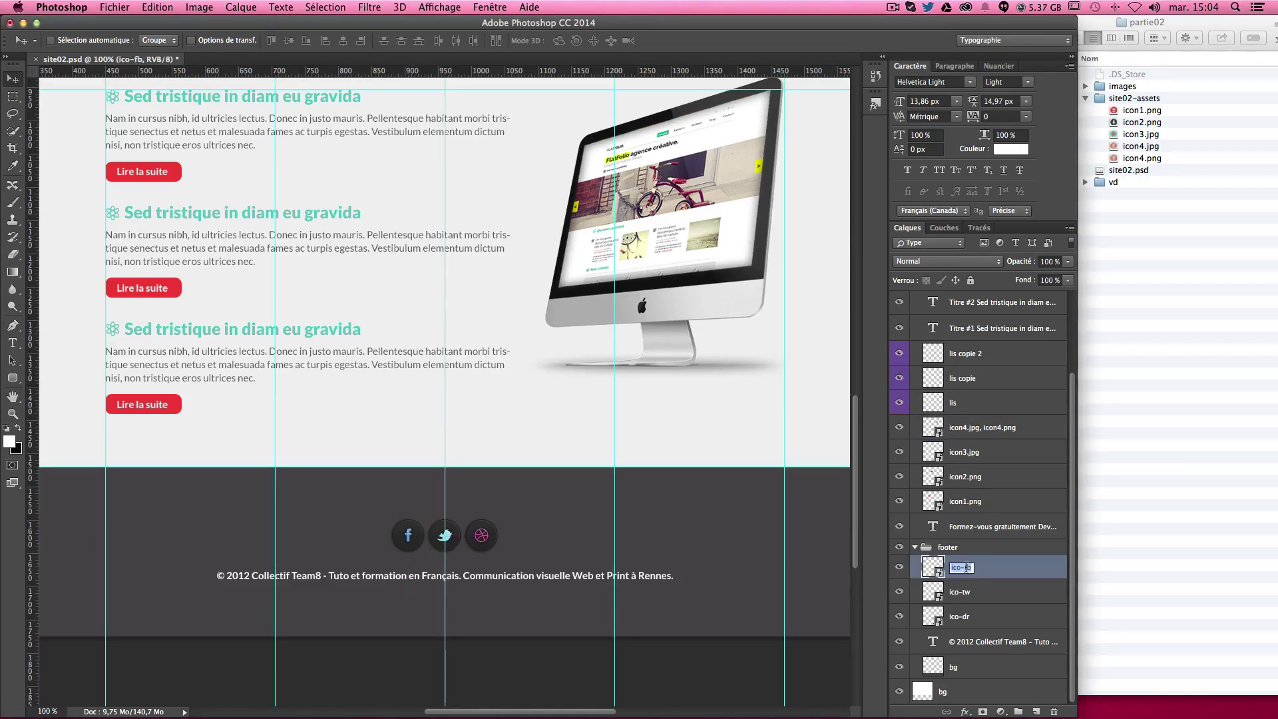
text(.)
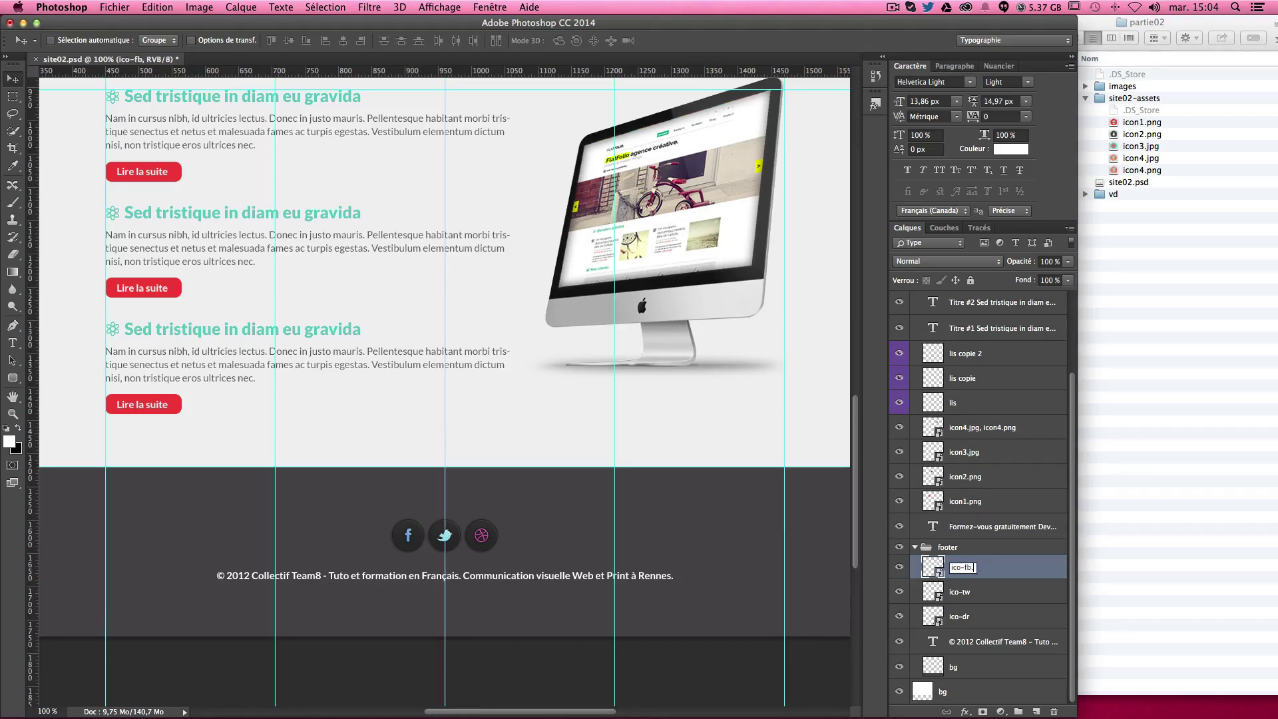
text(jpg)
text(10)
key(Return)
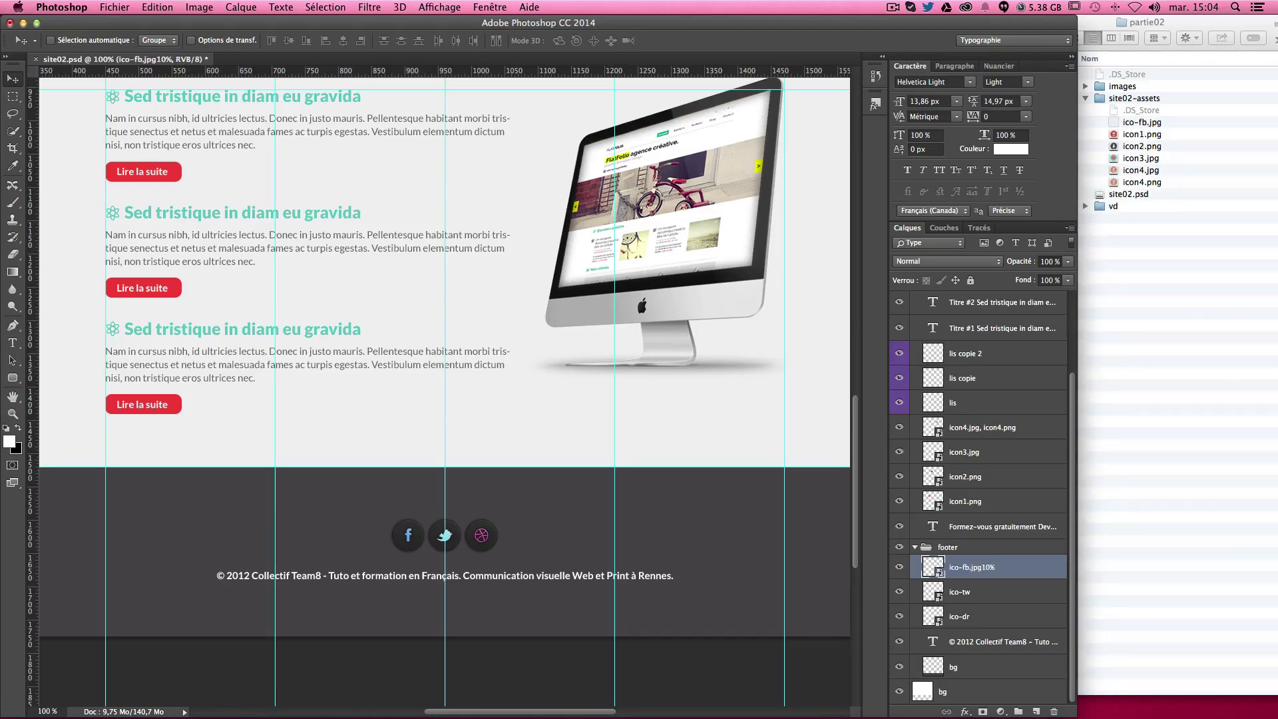
Inspect the generated ico-fb.jpg in site02-assets, then move it to the Trash
double_click(1131, 123)
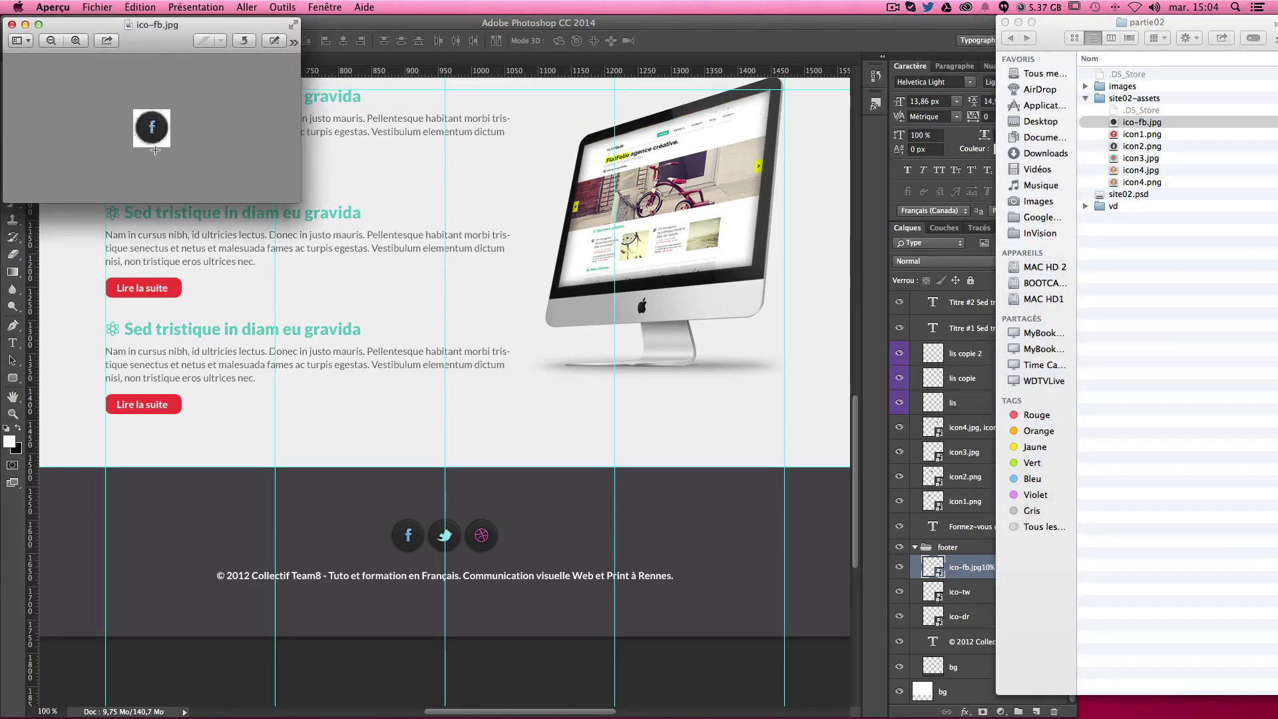
click(11, 25)
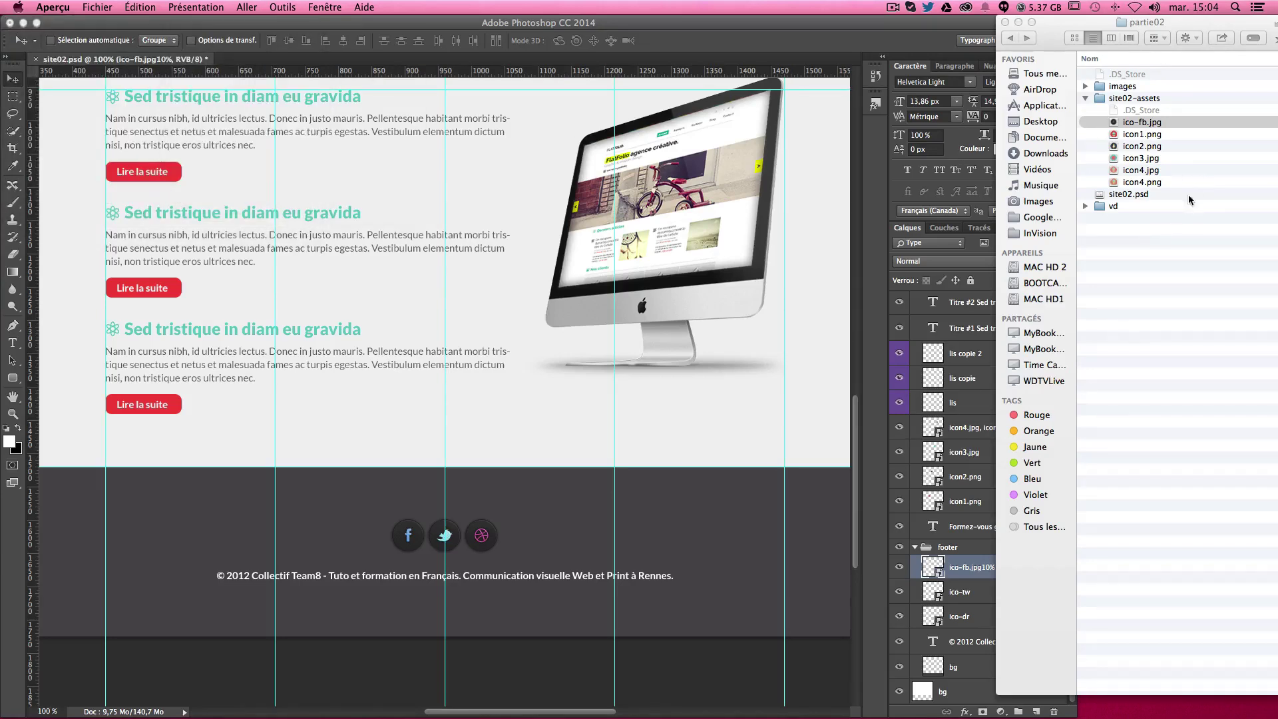
click(1141, 122)
drag(1120, 124, 980, 675)
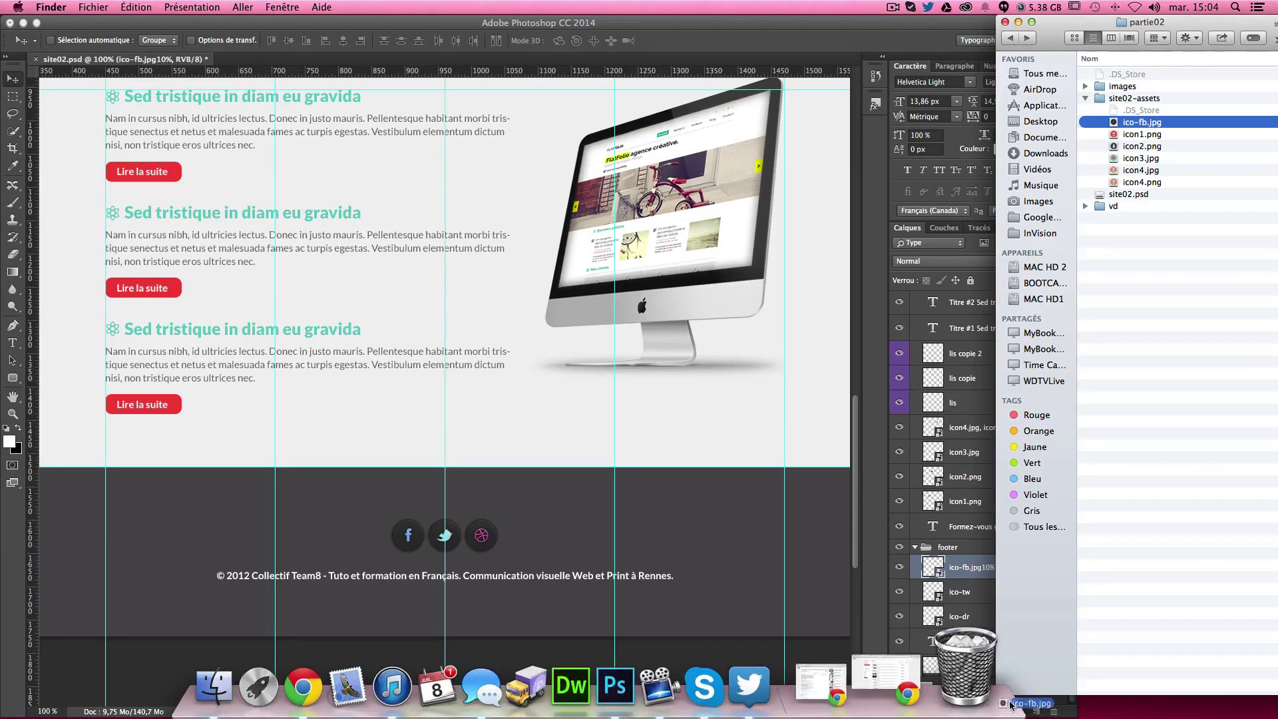
click(971, 579)
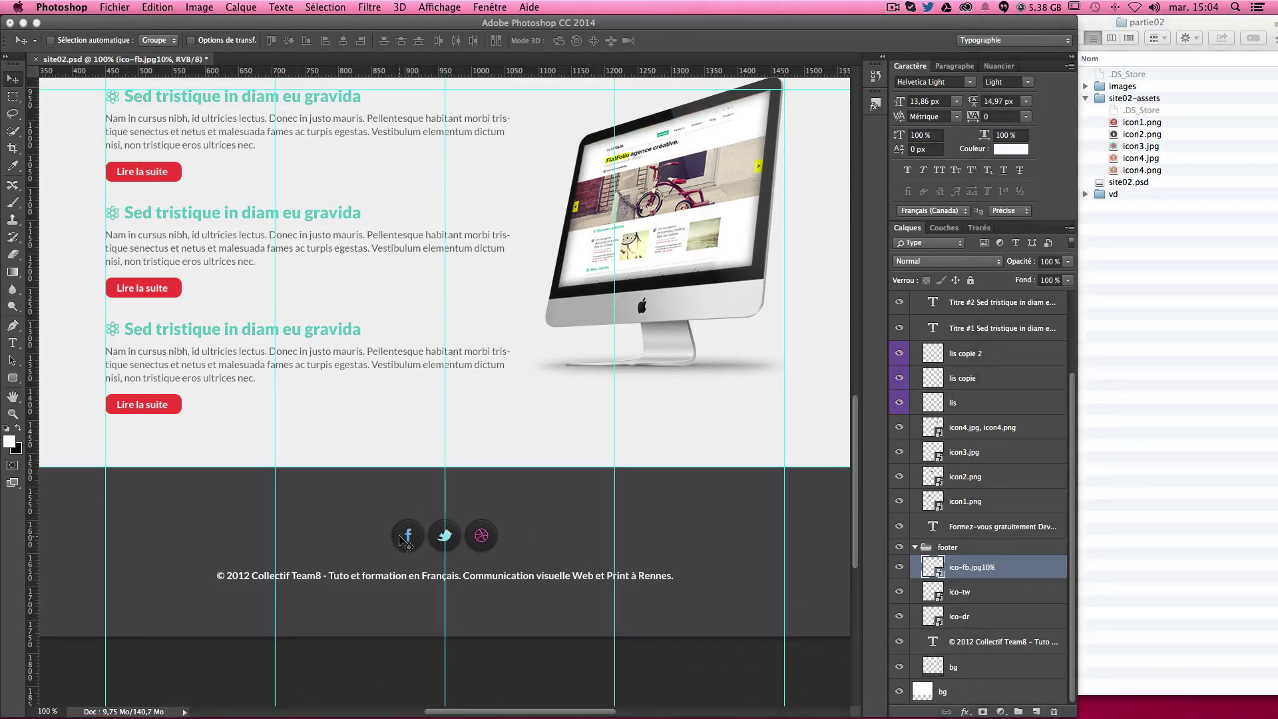
Rename the layer from ico-fb.jpg10% to ico-fb.png
double_click(985, 568)
drag(973, 568, 1045, 576)
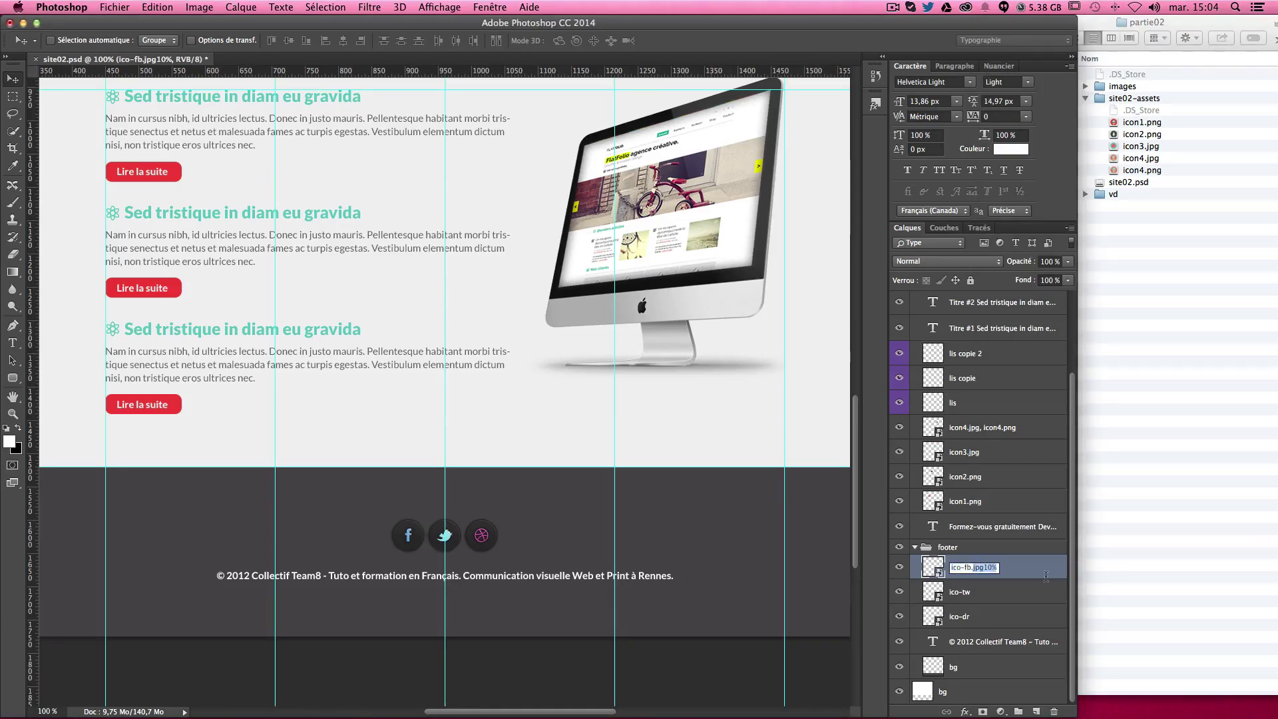
text(png)
key(Return)
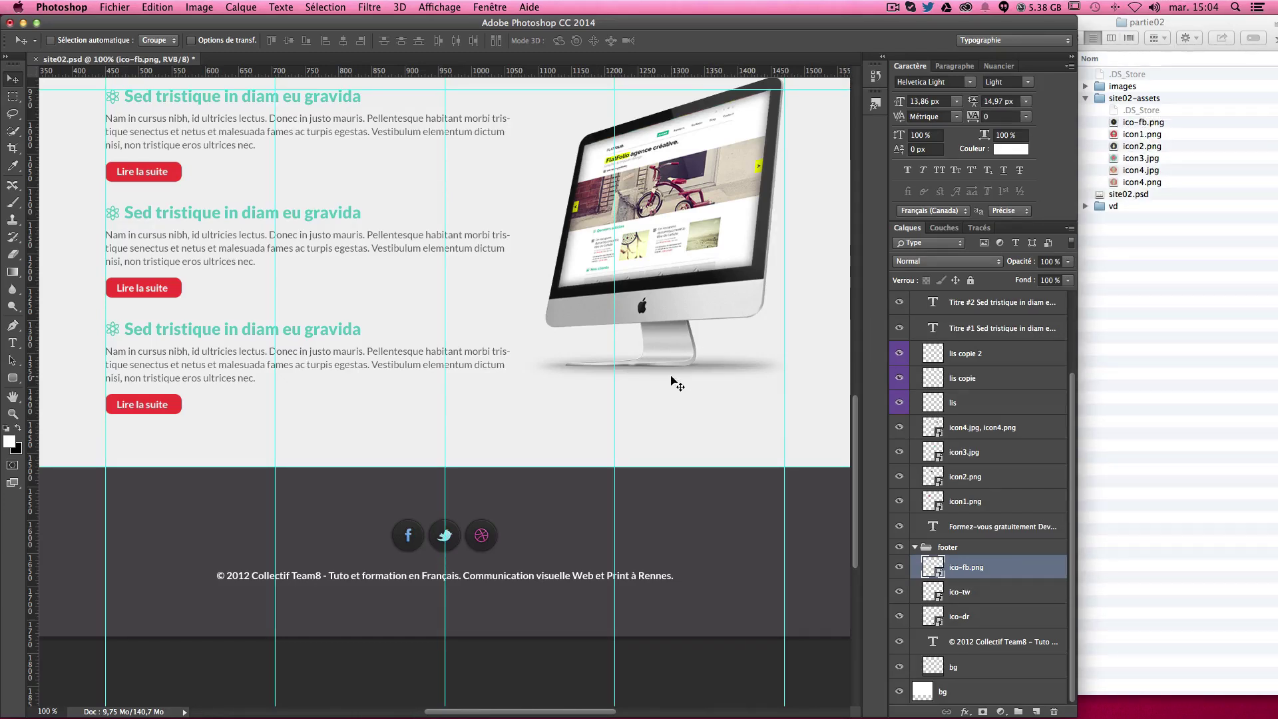
scroll(671, 379, up, 2)
scroll(671, 380, up, 3)
scroll(670, 379, up, 2)
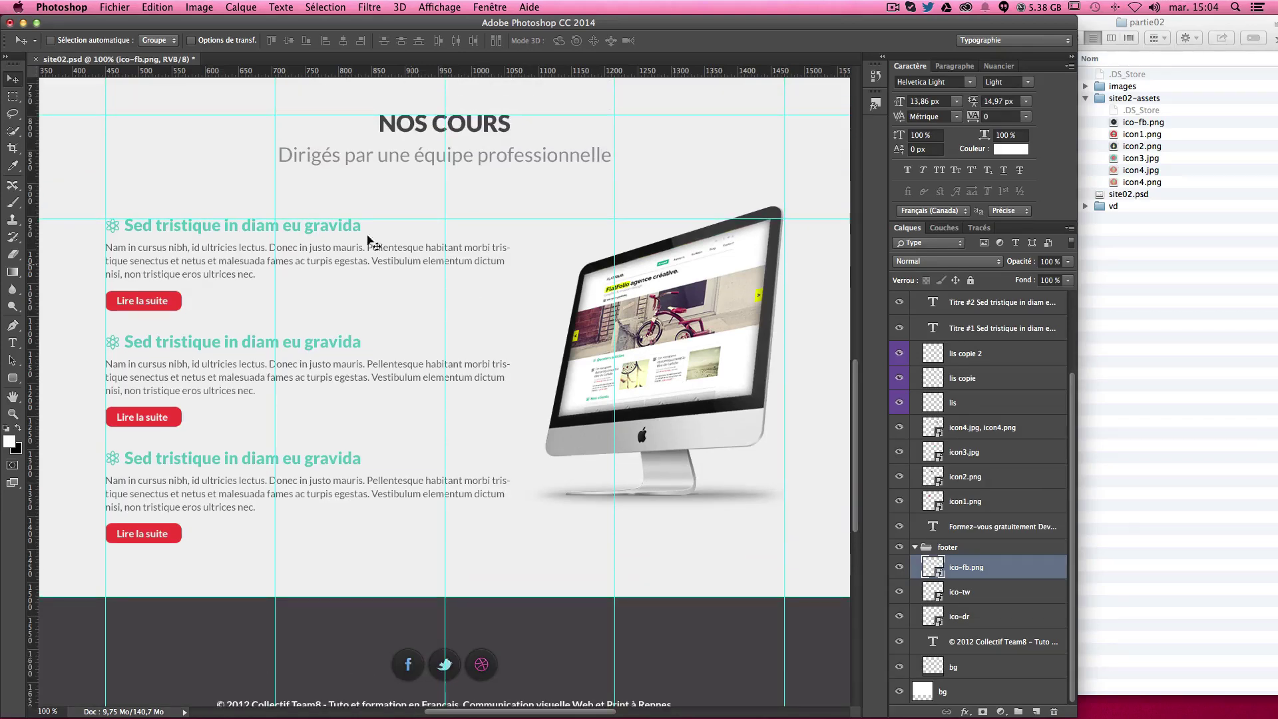
Rename the monitor's ecran layer ecran.png8, preview the exported ecran.png, then trash it
right_click(664, 306)
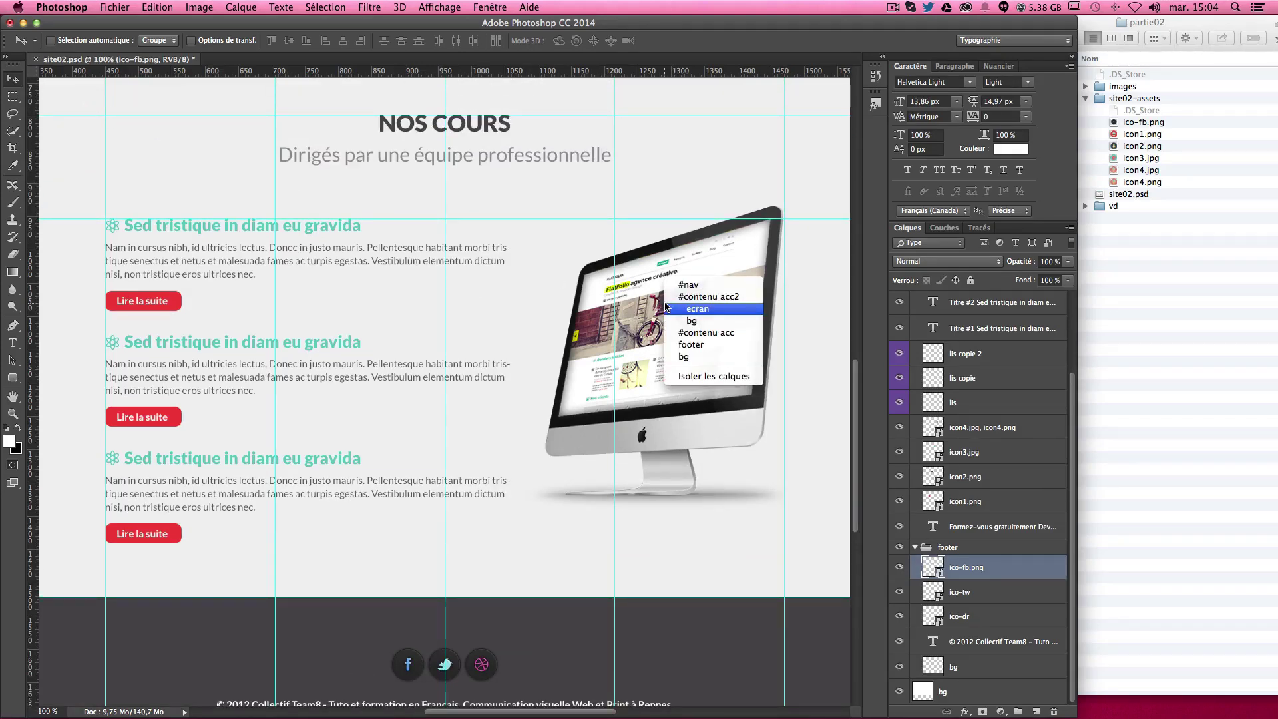
click(666, 307)
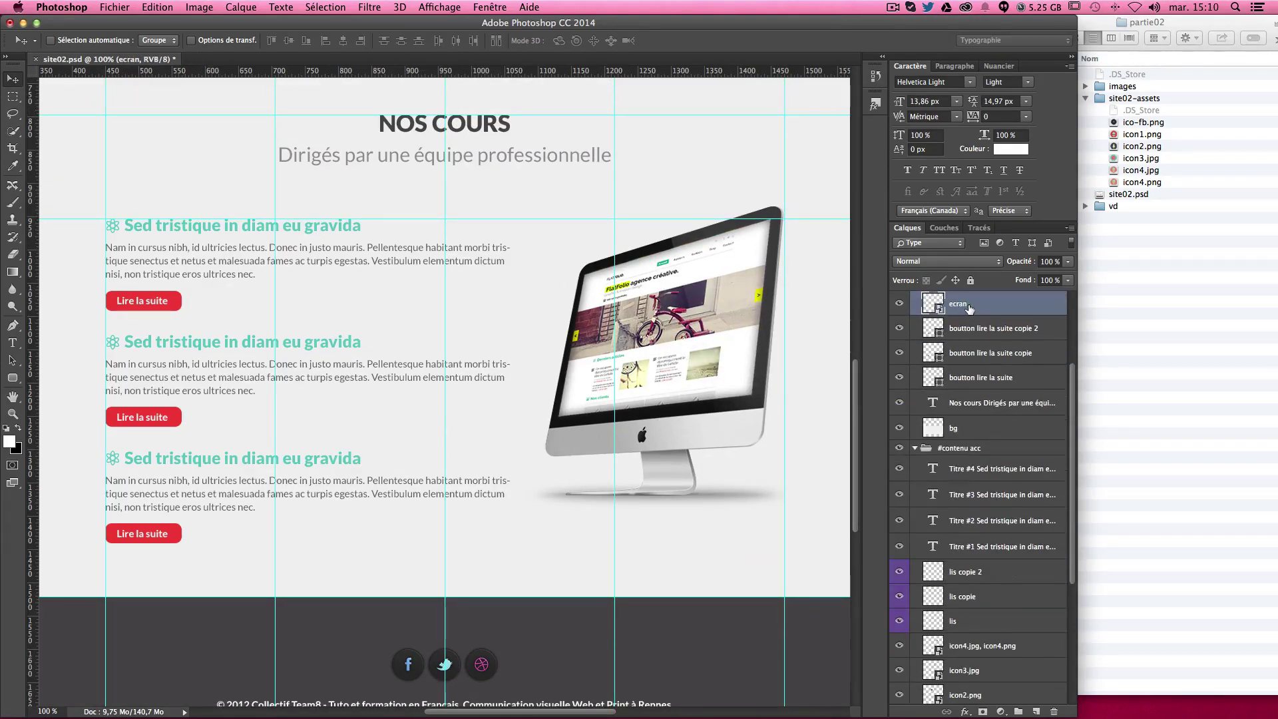
double_click(960, 304)
text(ng)
text(8)
key(Return)
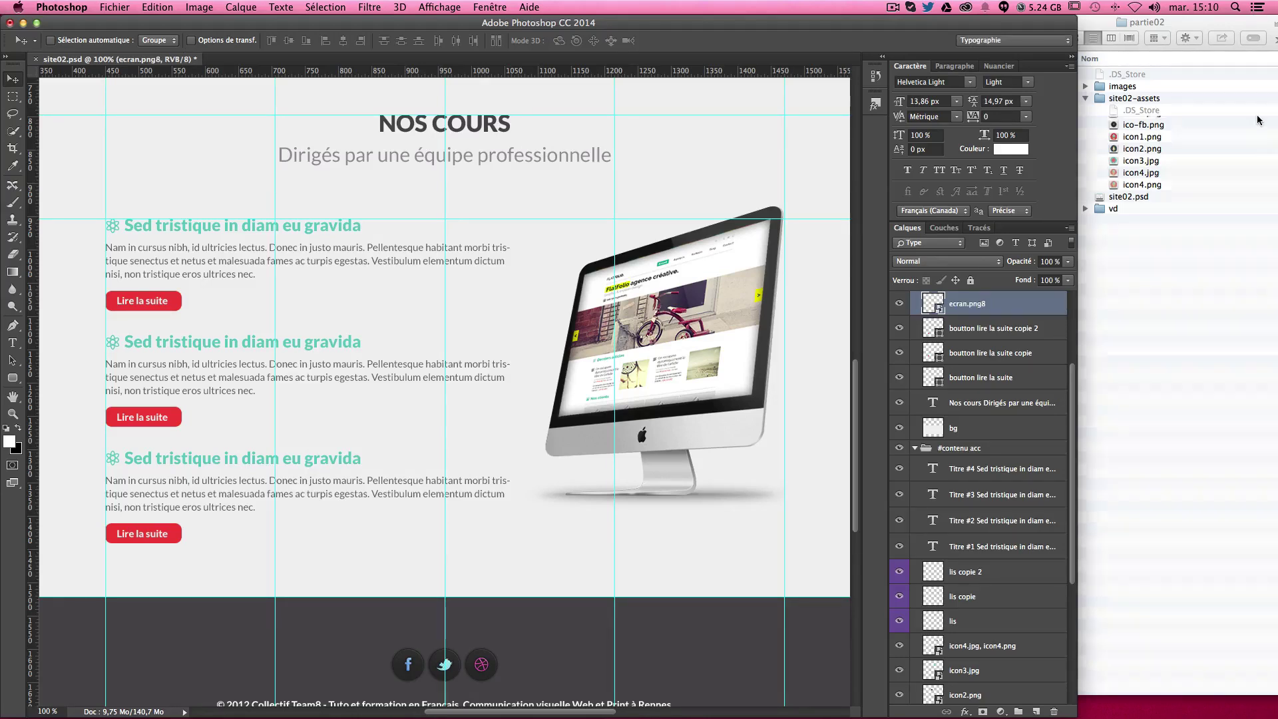
double_click(1141, 124)
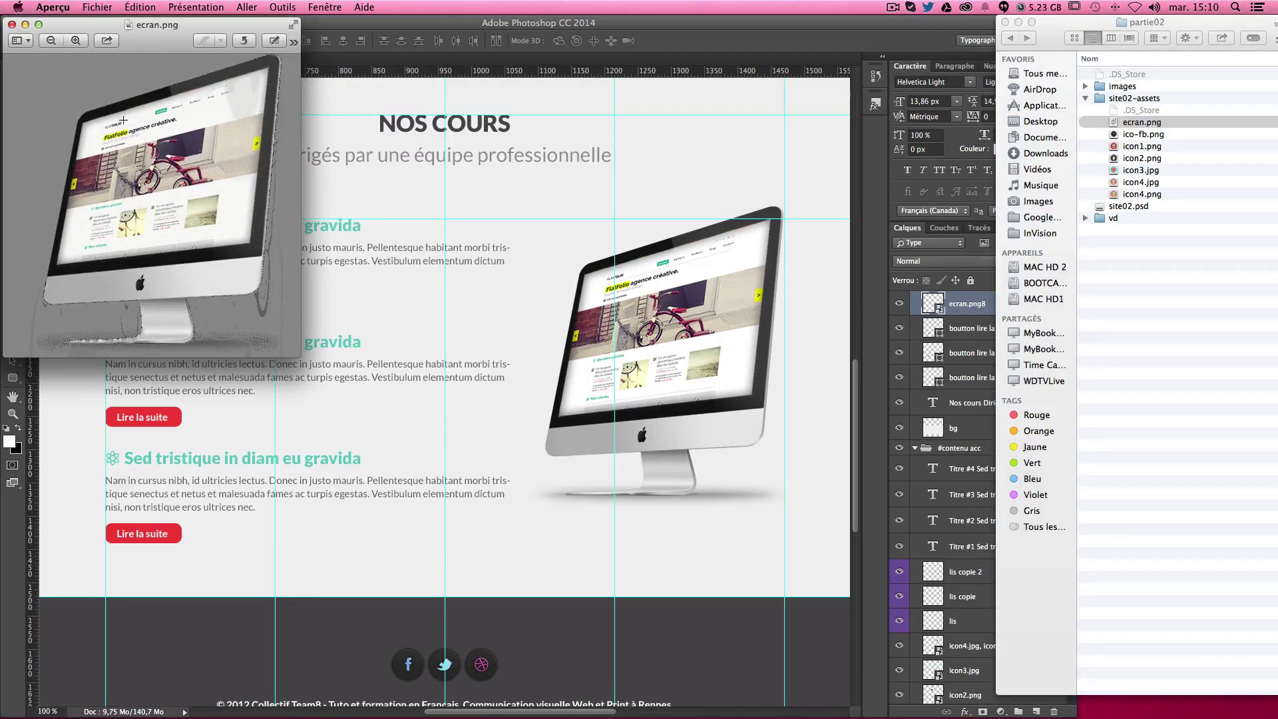
mouse_move(156, 24)
drag(152, 26, 226, 42)
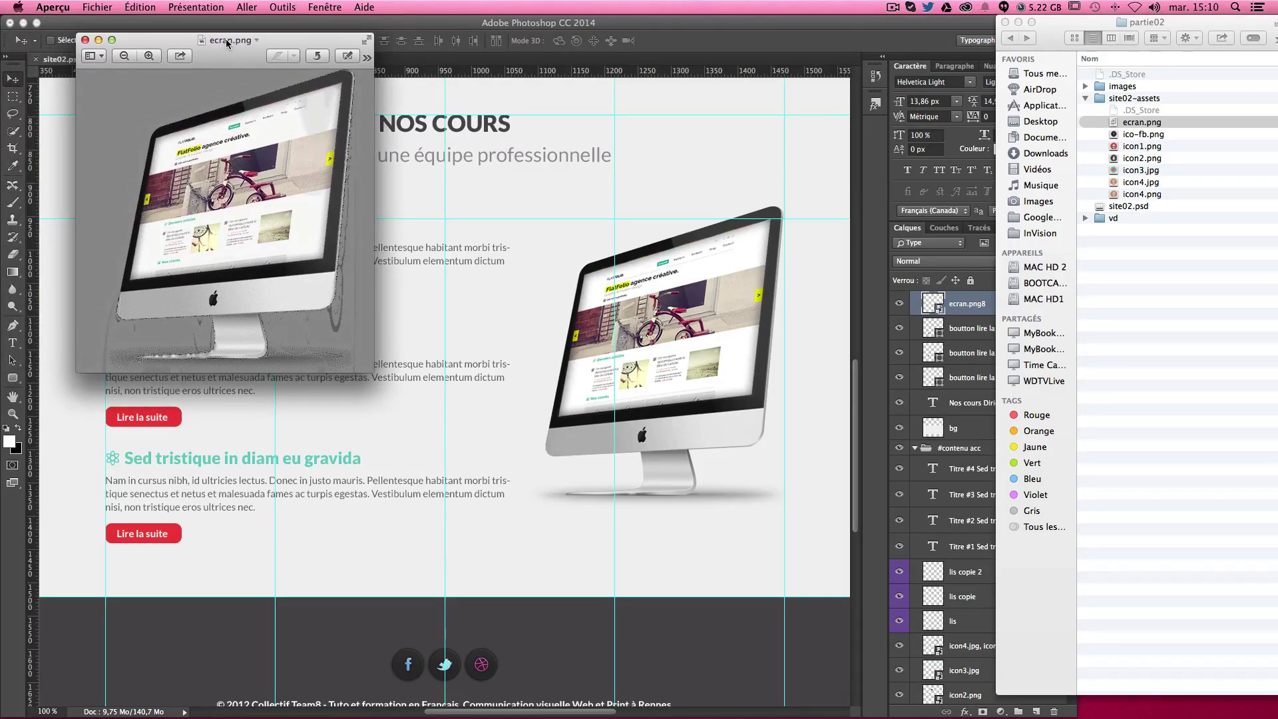
click(85, 41)
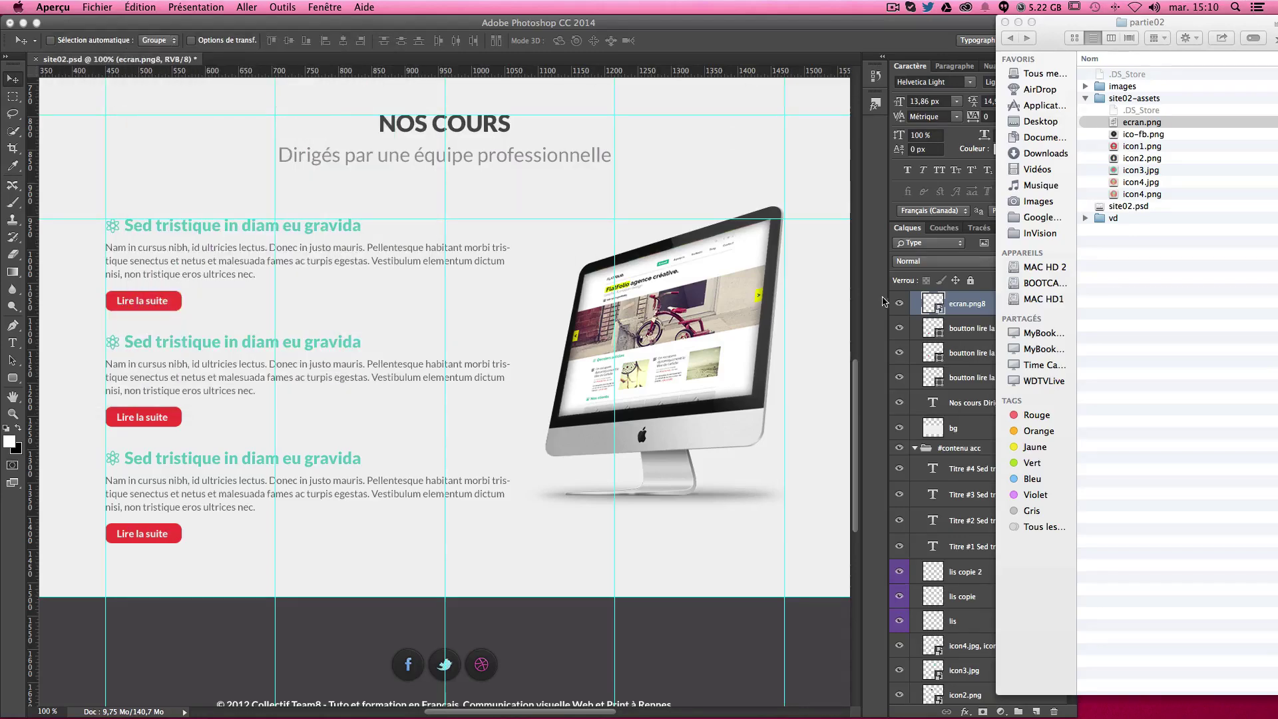
drag(1141, 122, 1041, 672)
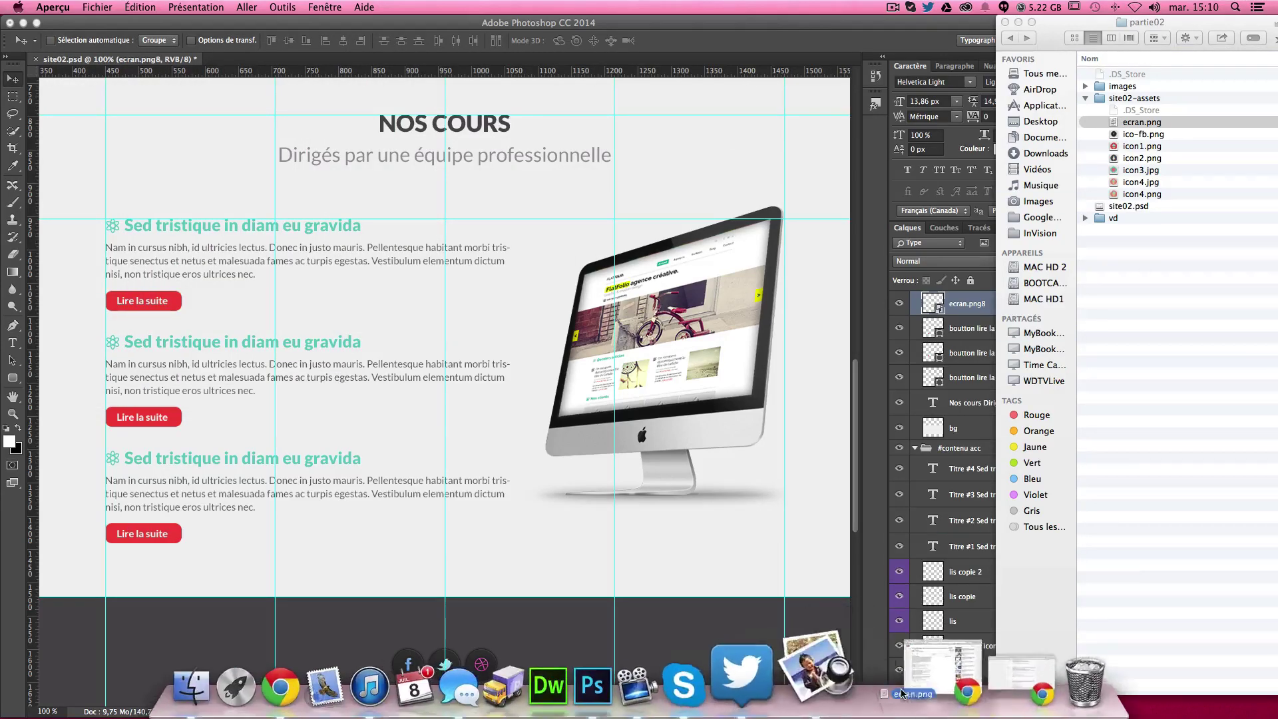
click(805, 420)
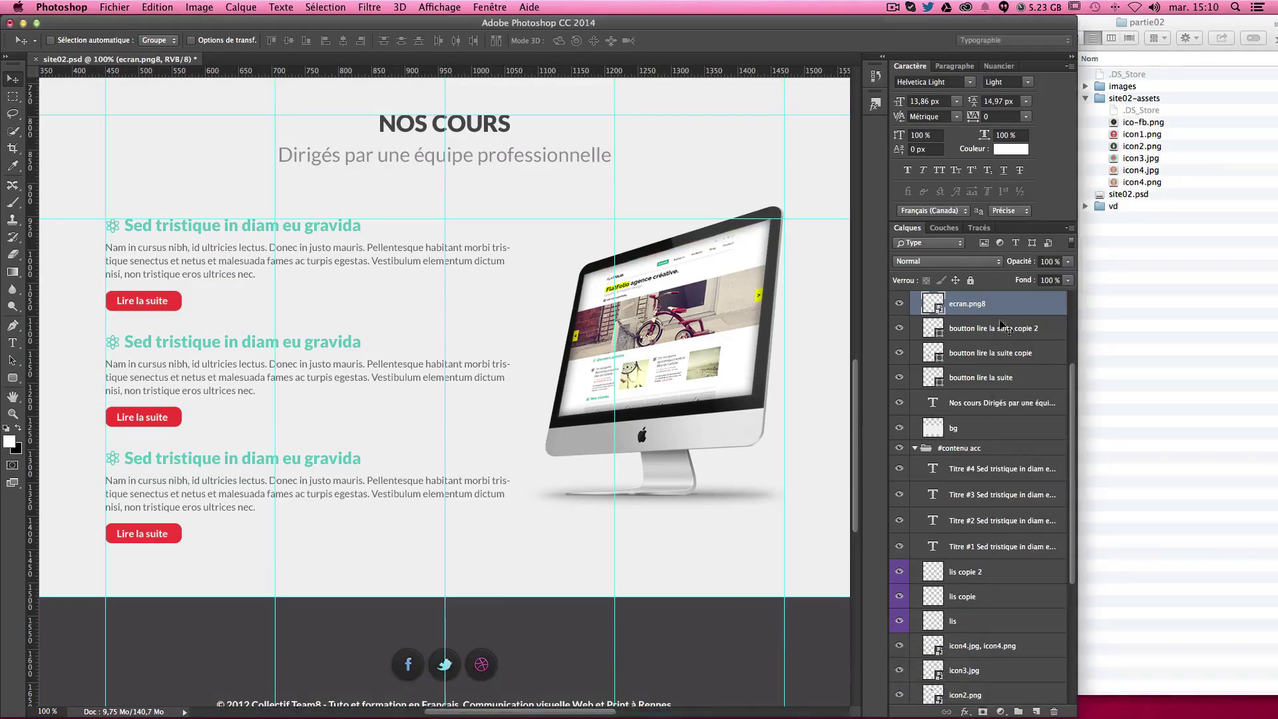
Rename the layer ecran.png24, preview the regenerated ecran.png, then trash it
double_click(971, 303)
key(BackSpace)
text(24)
key(Return)
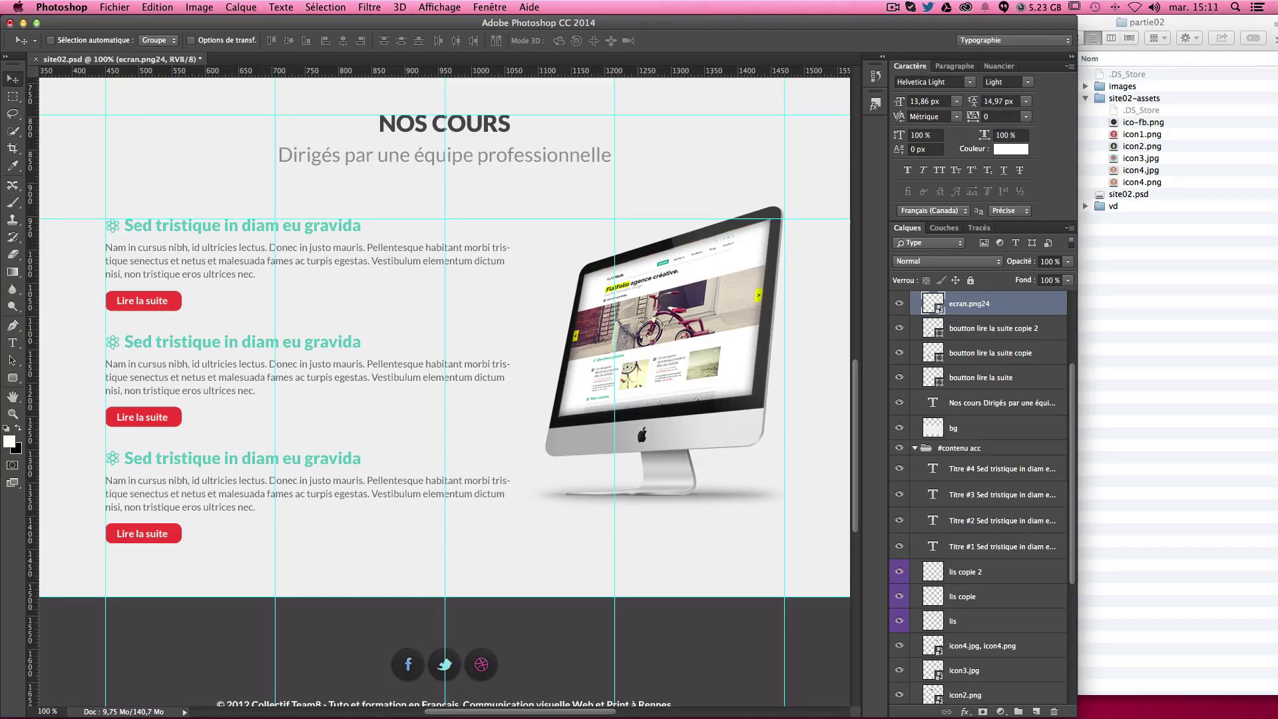
scroll(1011, 444, up, 2)
scroll(1012, 444, up, 3)
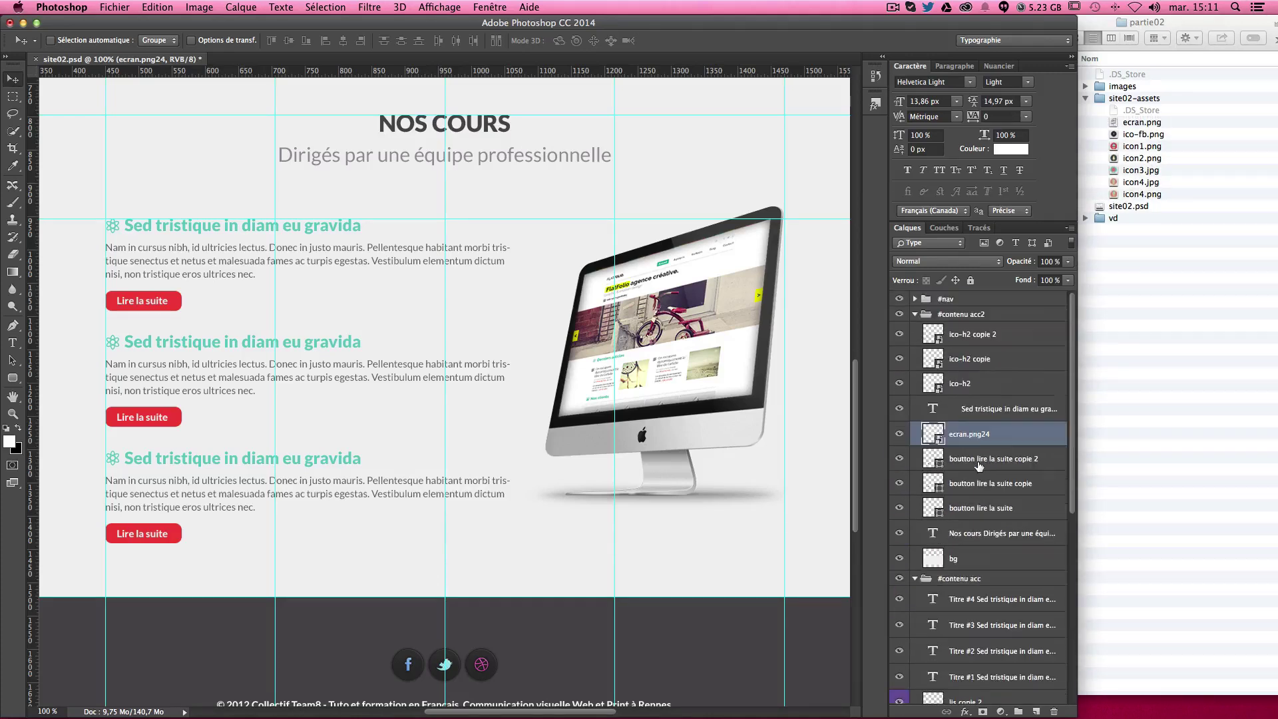
double_click(1142, 122)
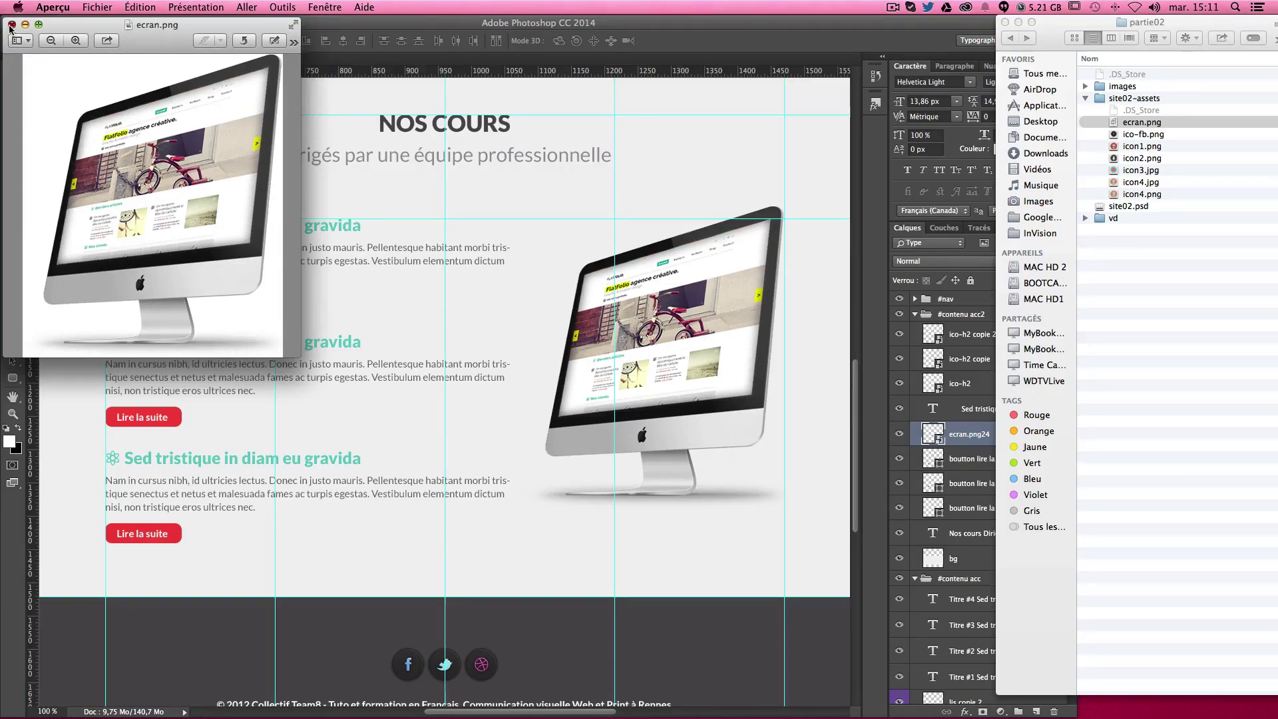
click(10, 25)
mouse_move(910, 712)
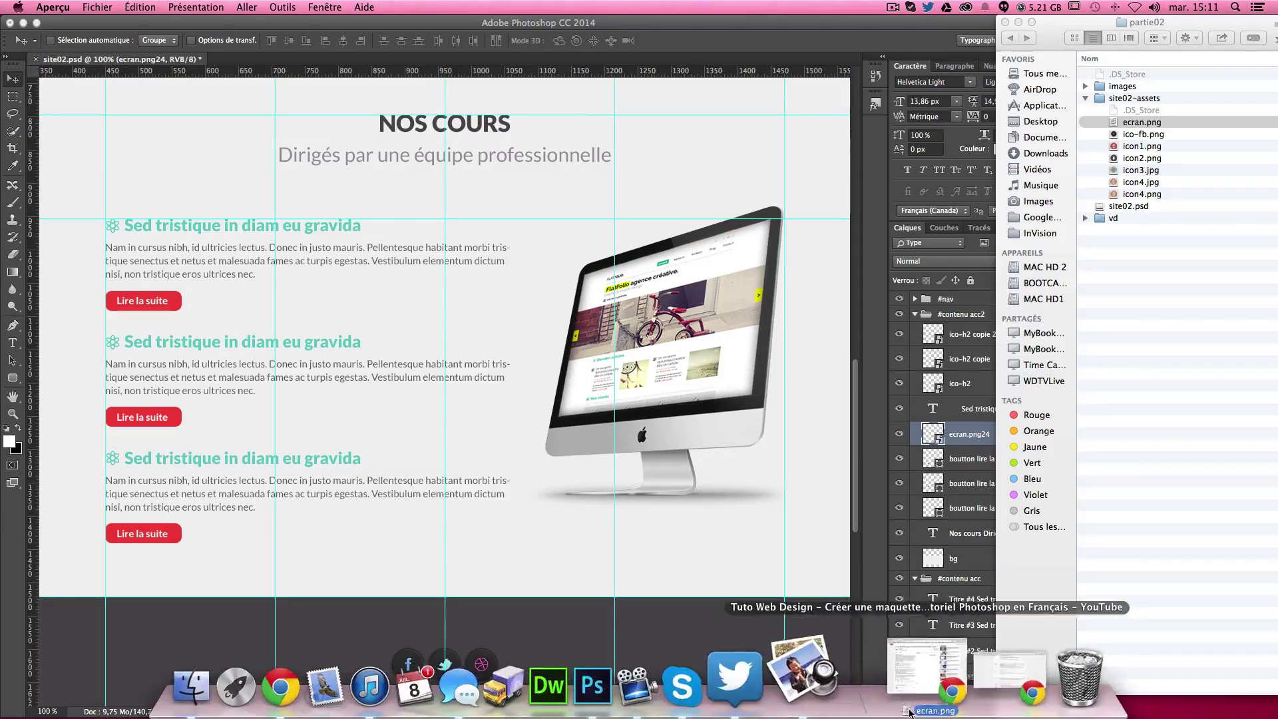
drag(909, 711, 1078, 678)
click(985, 440)
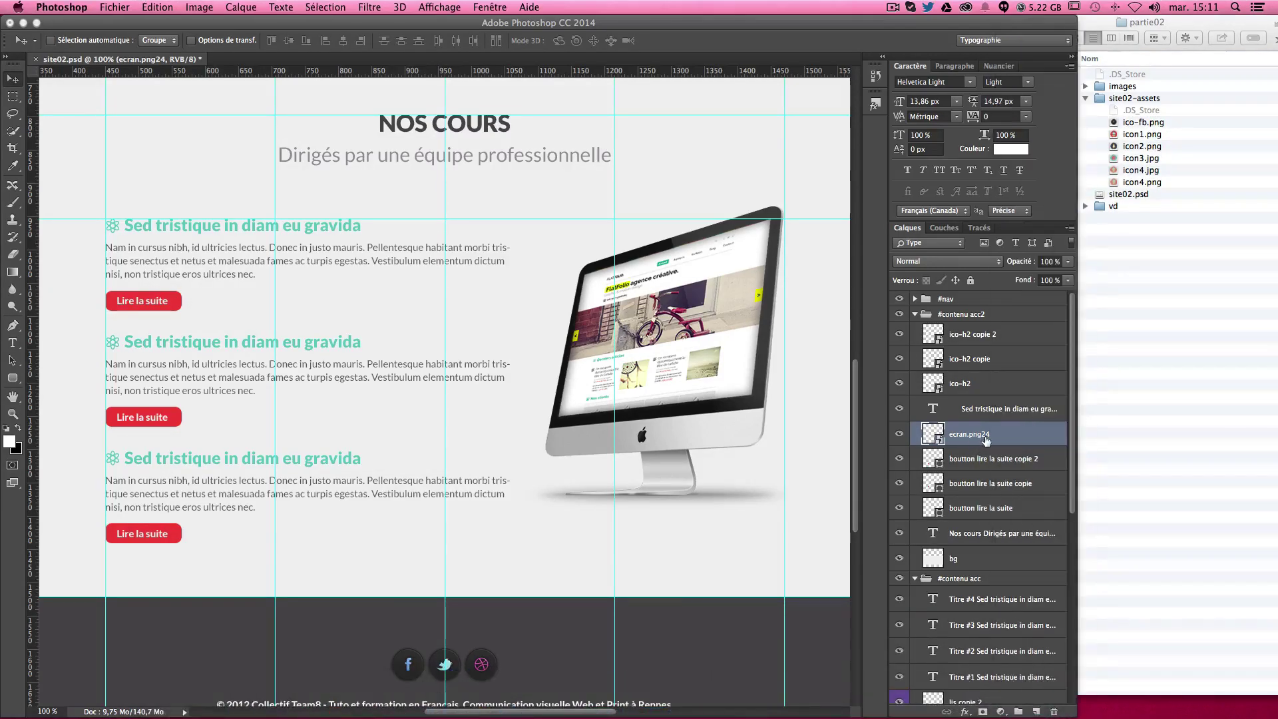
Rename the layer ecran.png32 and check the regenerated ecran.png in site02-assets
double_click(988, 435)
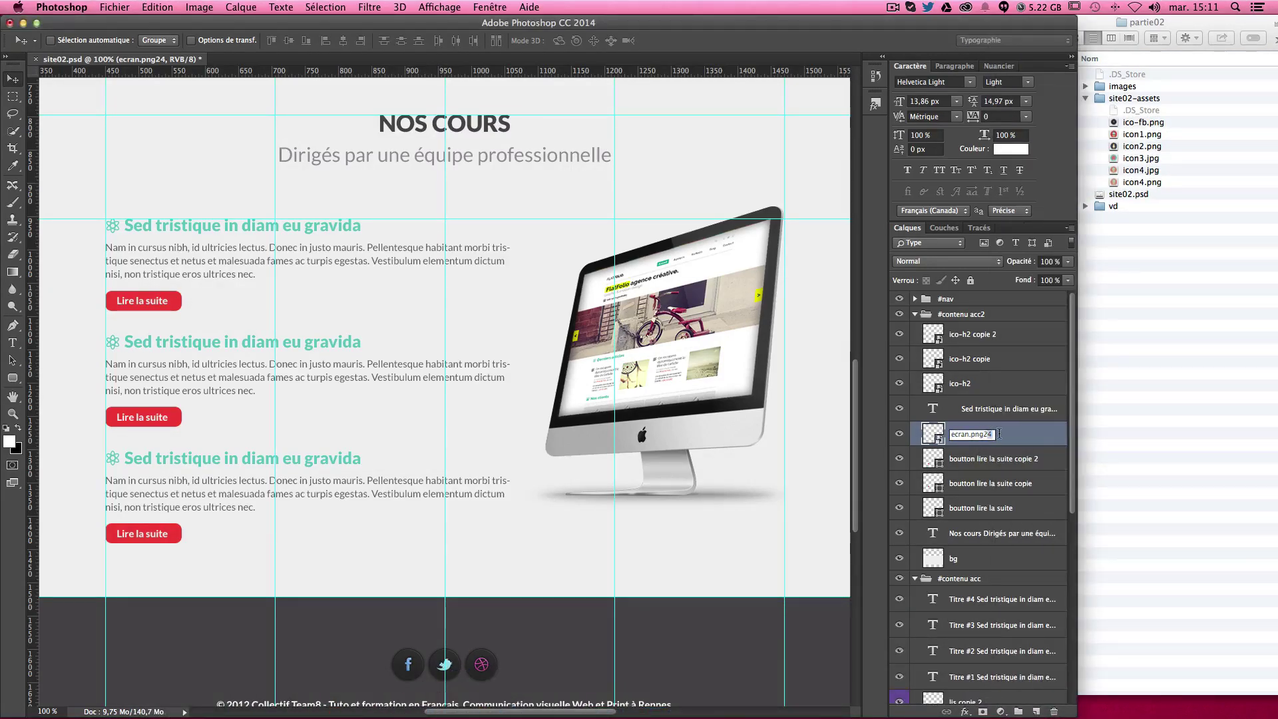
key(BackSpace)
key(BackSpace)
text(32)
key(Return)
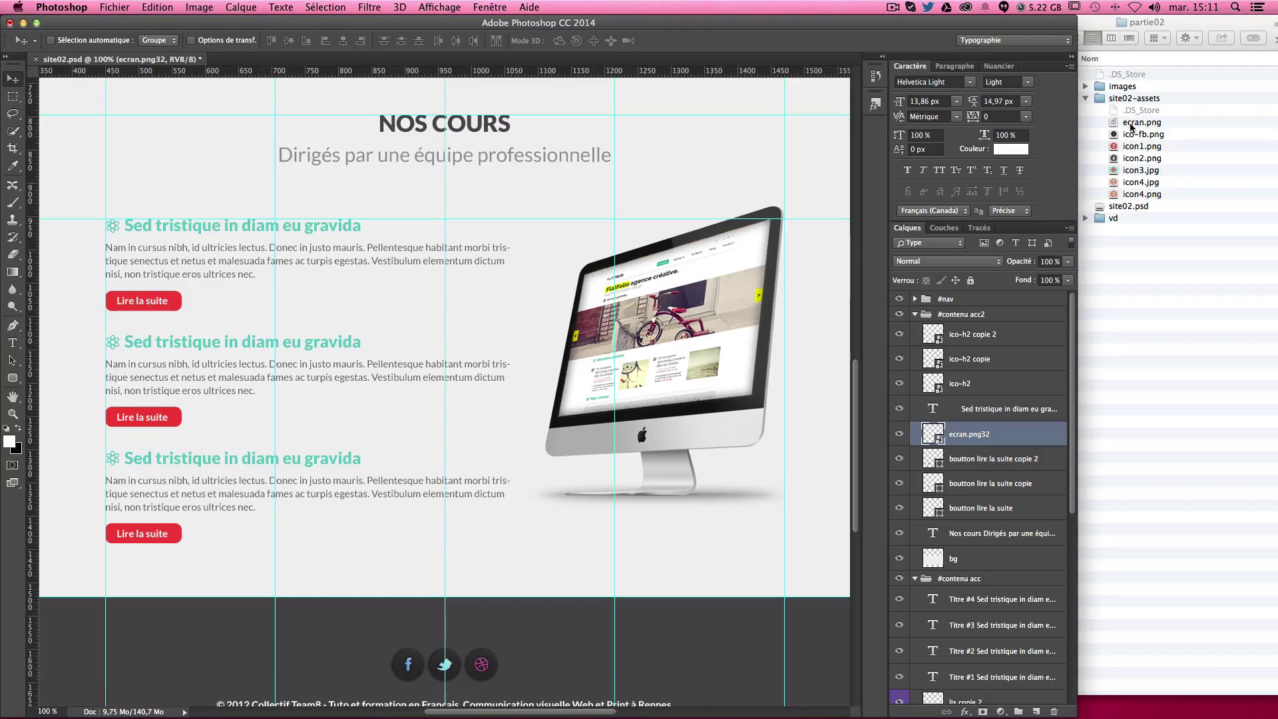
click(1132, 130)
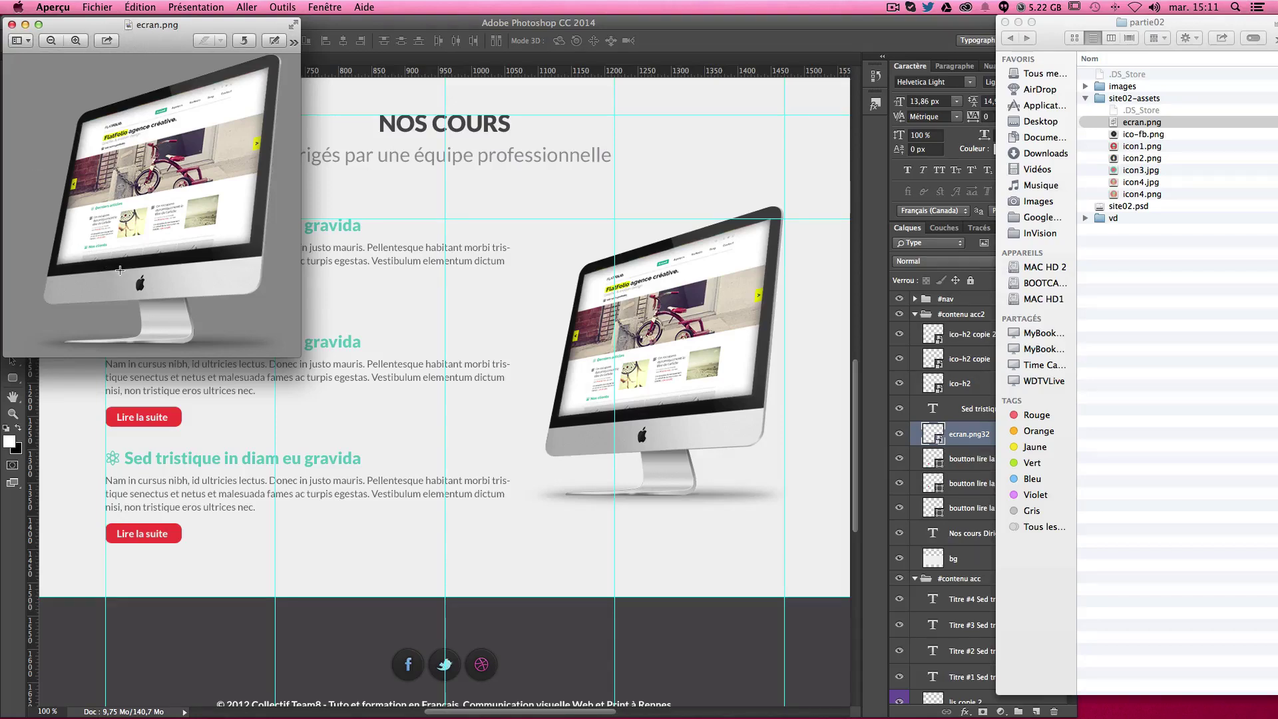
click(11, 25)
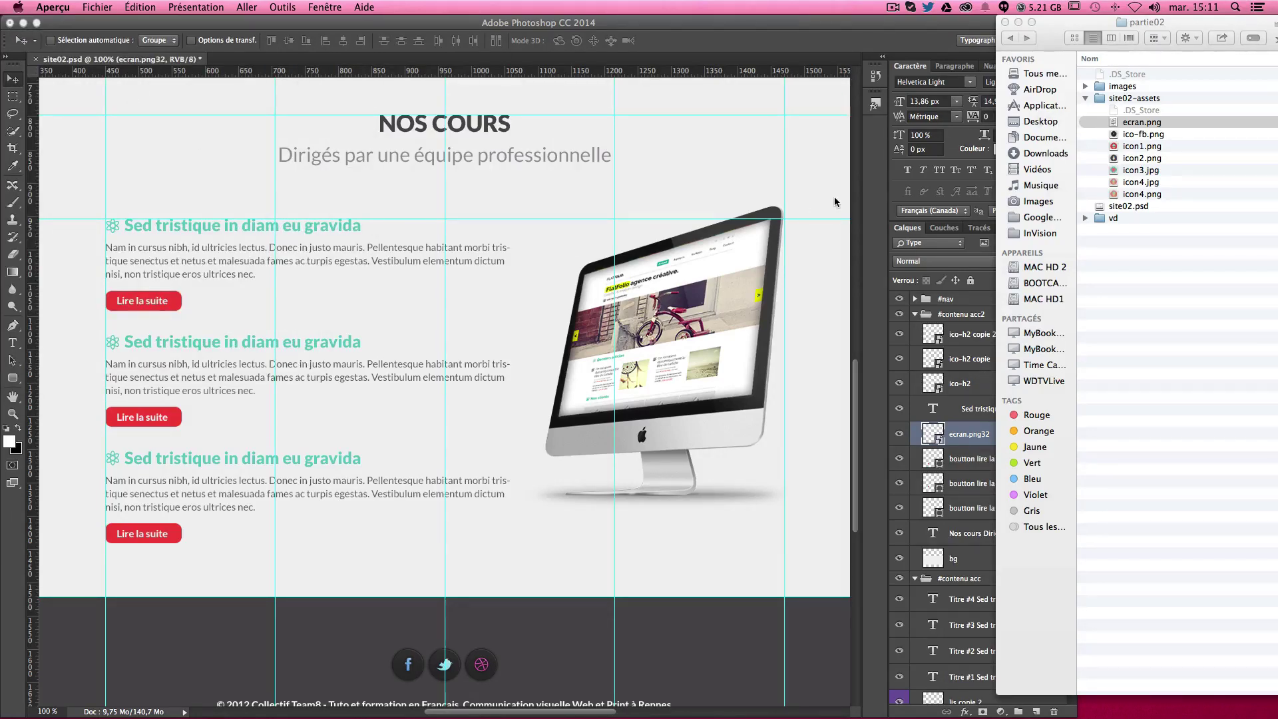
click(981, 439)
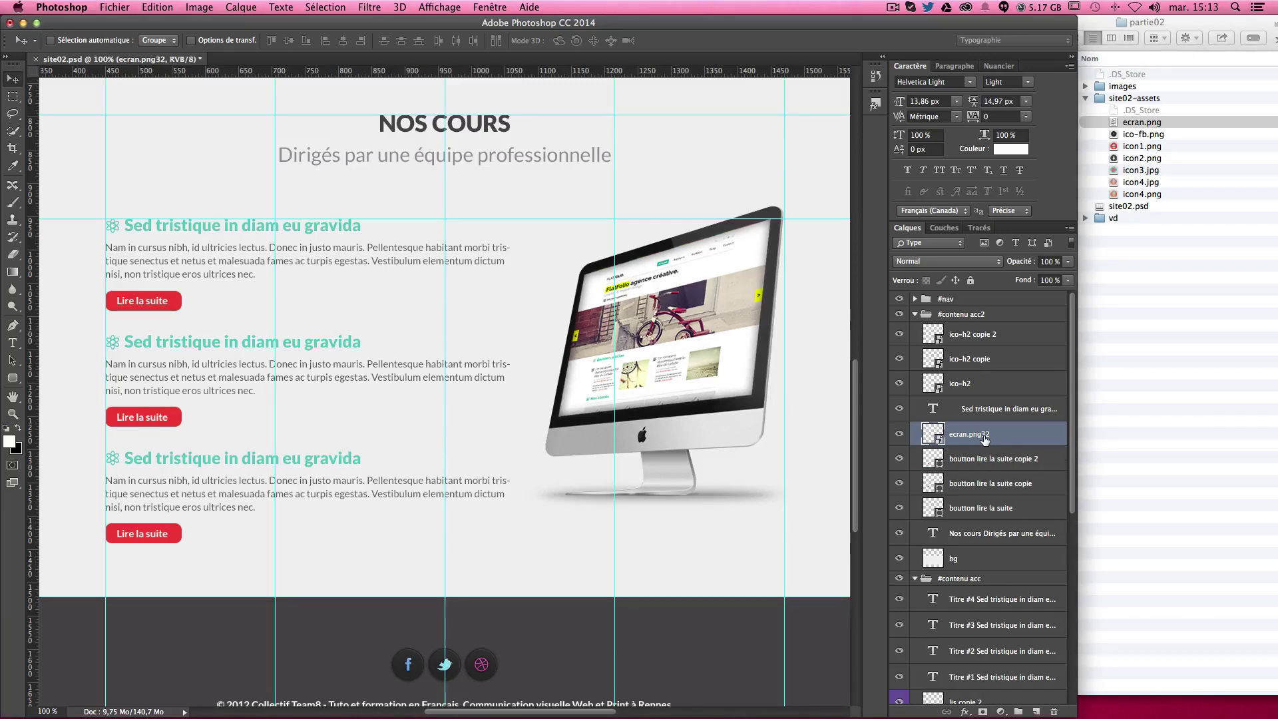
Prefix the monitor layer name with '50% ' and preview the resized ecran.png export
double_click(978, 435)
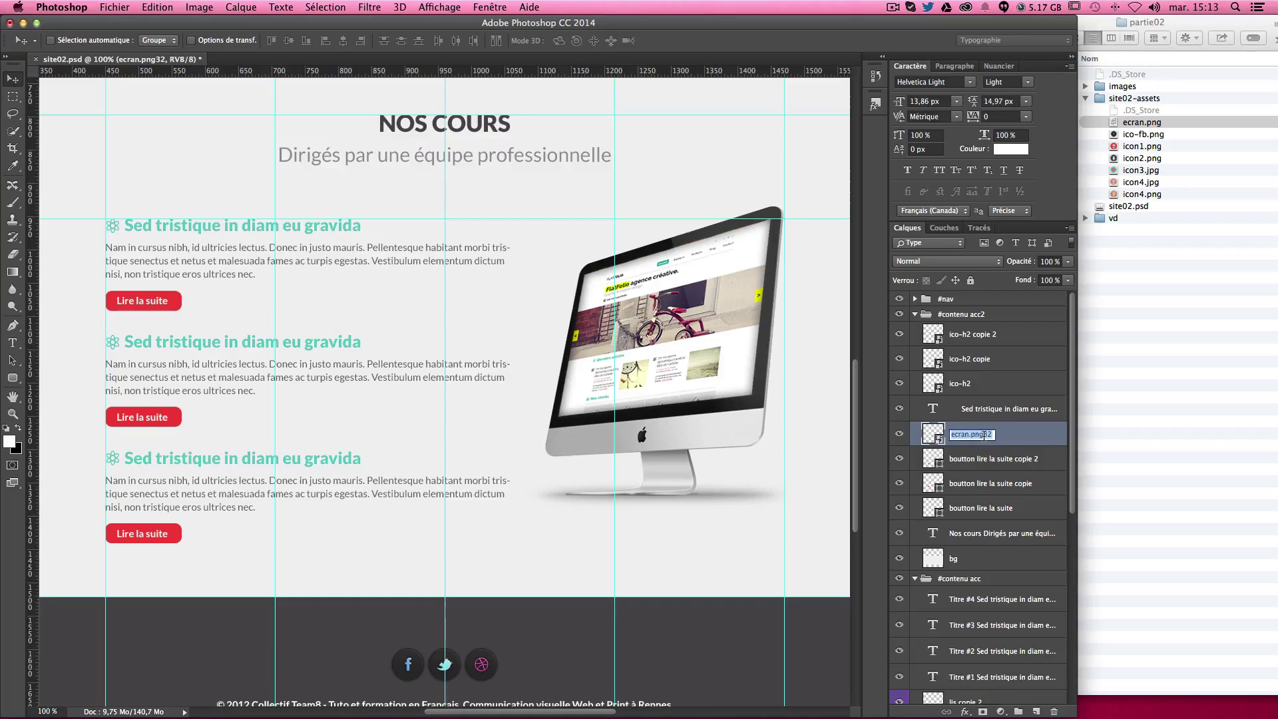
click(952, 433)
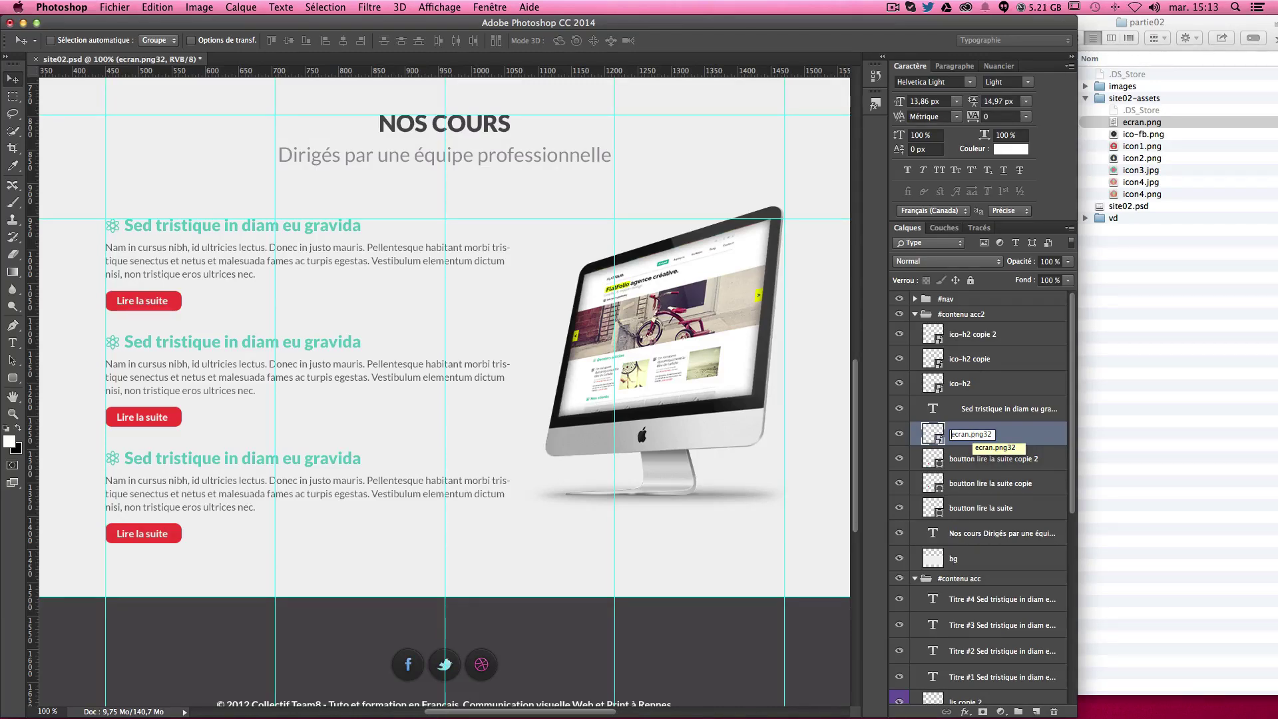
text(50)
text(%)
key(Return)
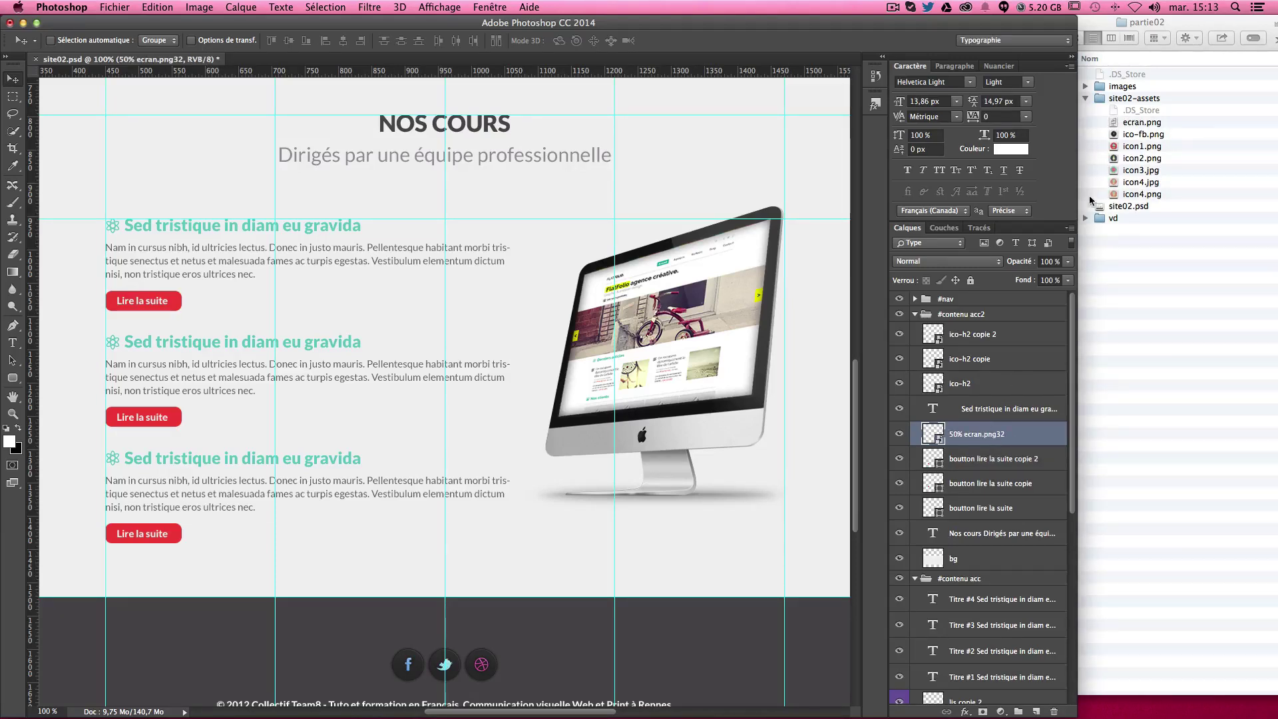
click(1129, 125)
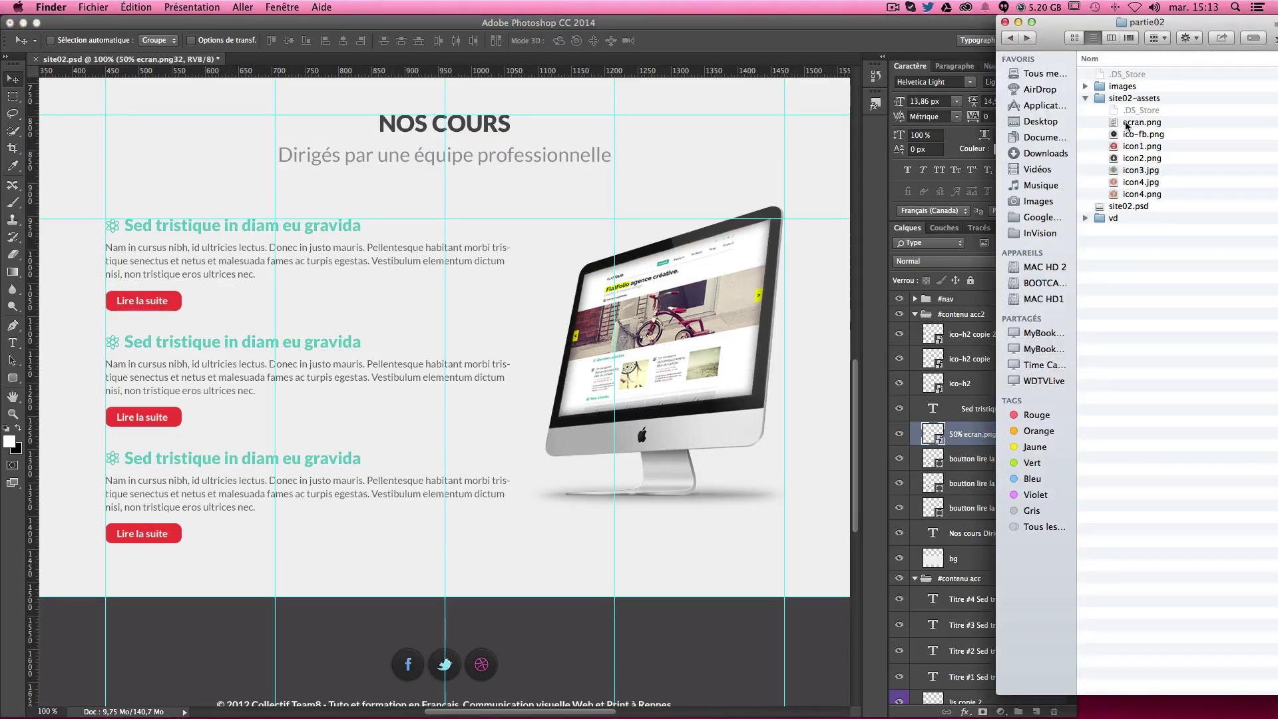
double_click(1131, 125)
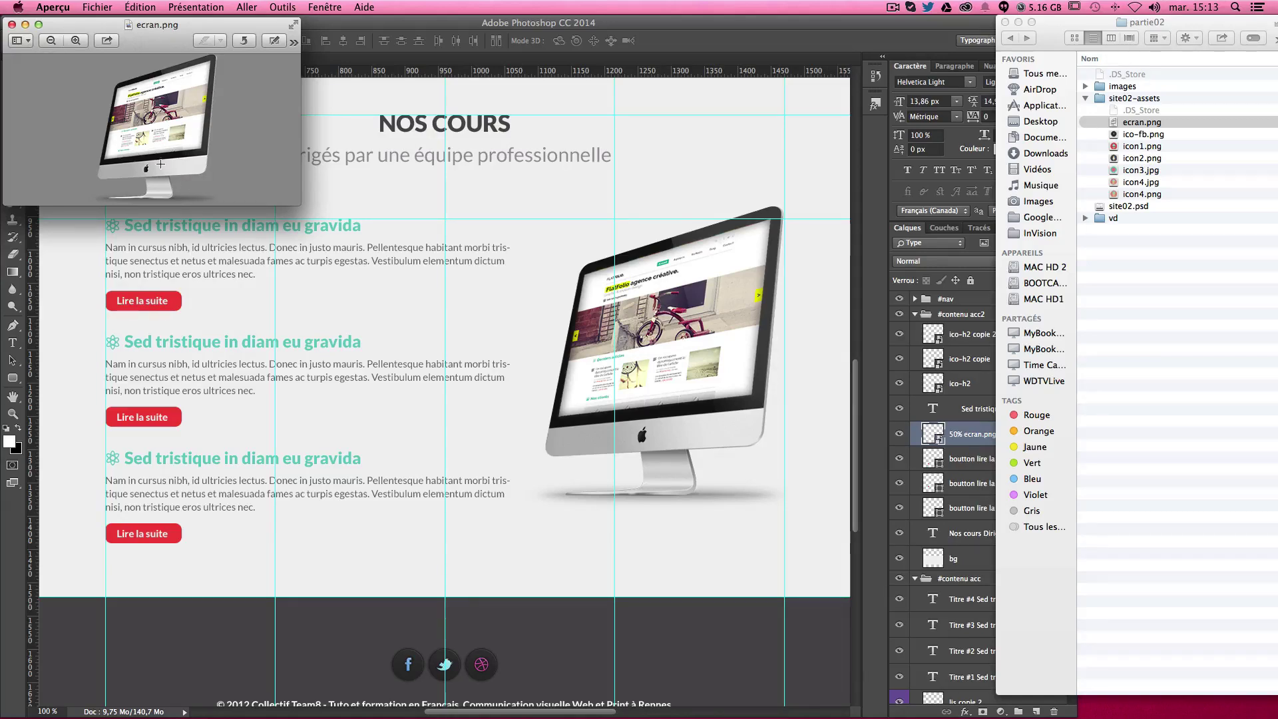
click(12, 24)
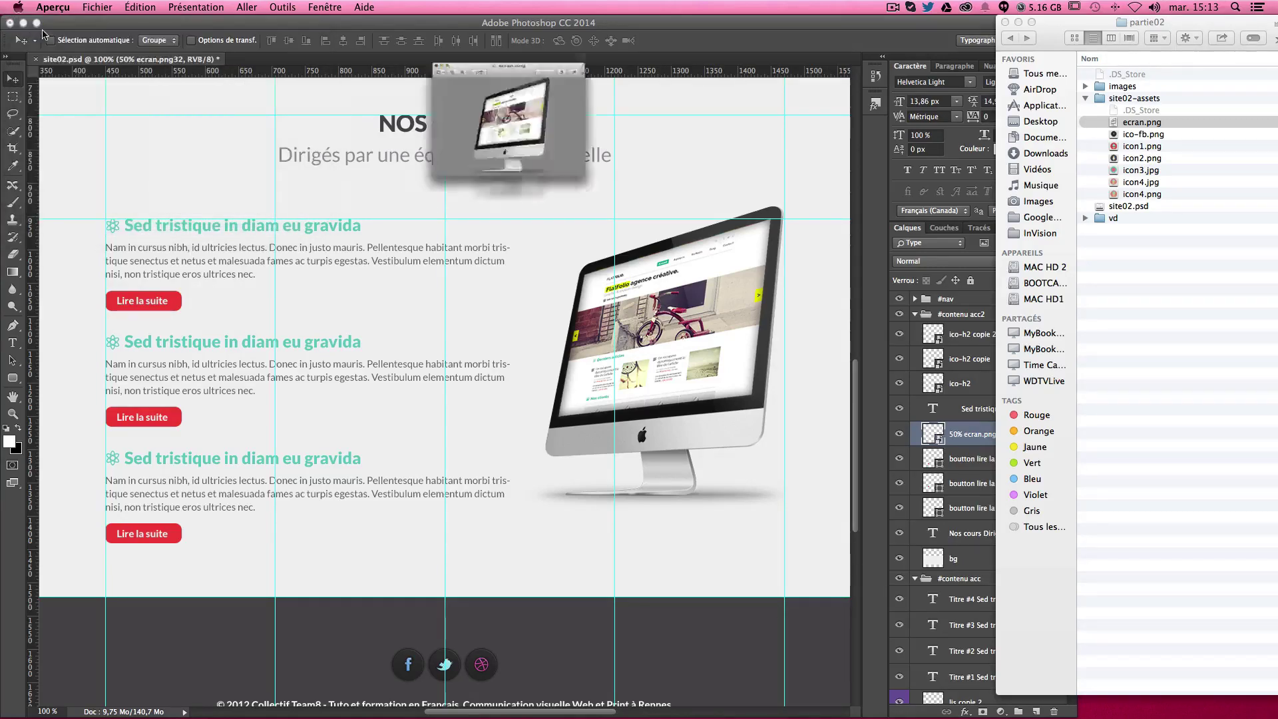
click(948, 433)
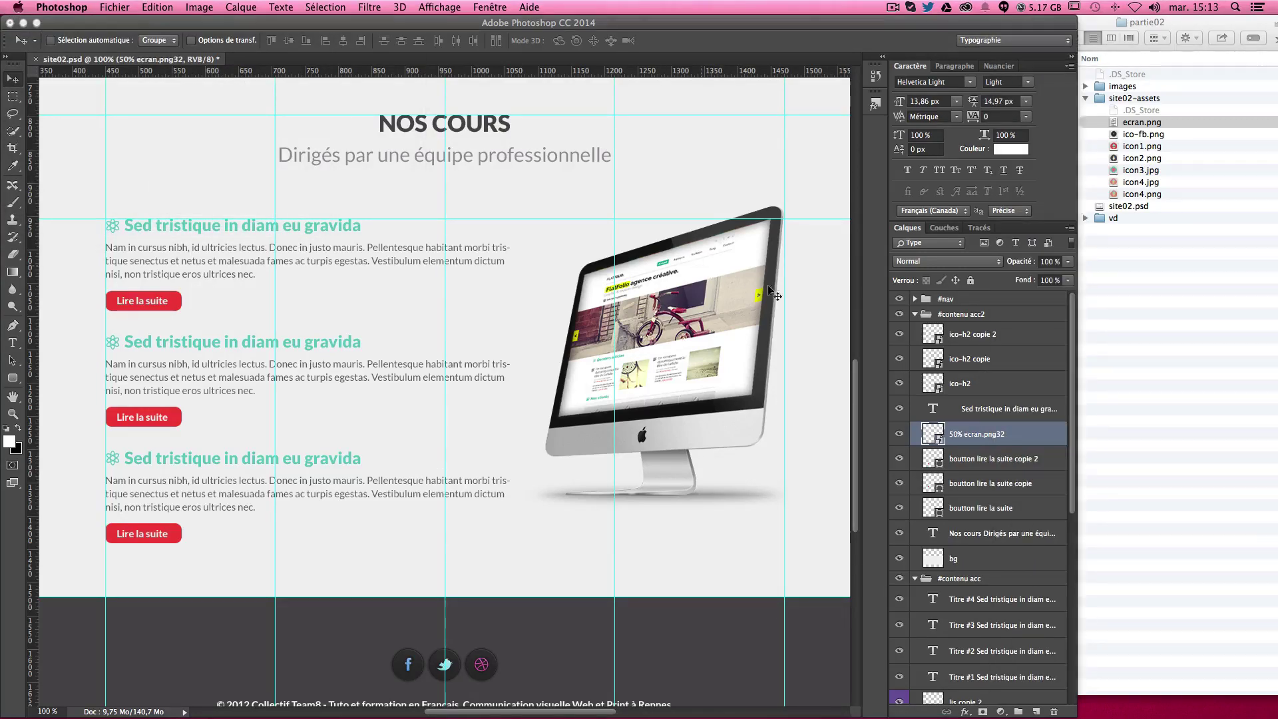
Replace the prefix with '100mm x 50mm' and preview the regenerated ecran.png
double_click(957, 434)
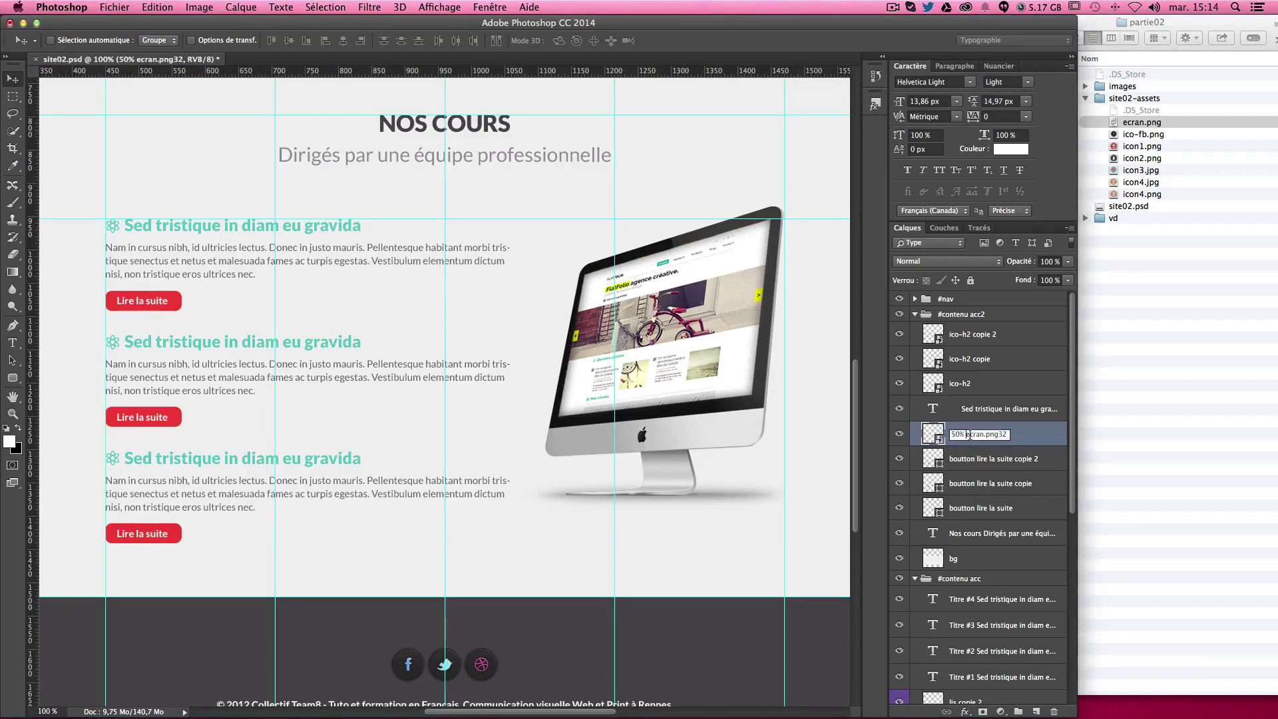
drag(964, 434, 951, 434)
text(10)
text(0mm)
text( x )
text(50mm)
key(Return)
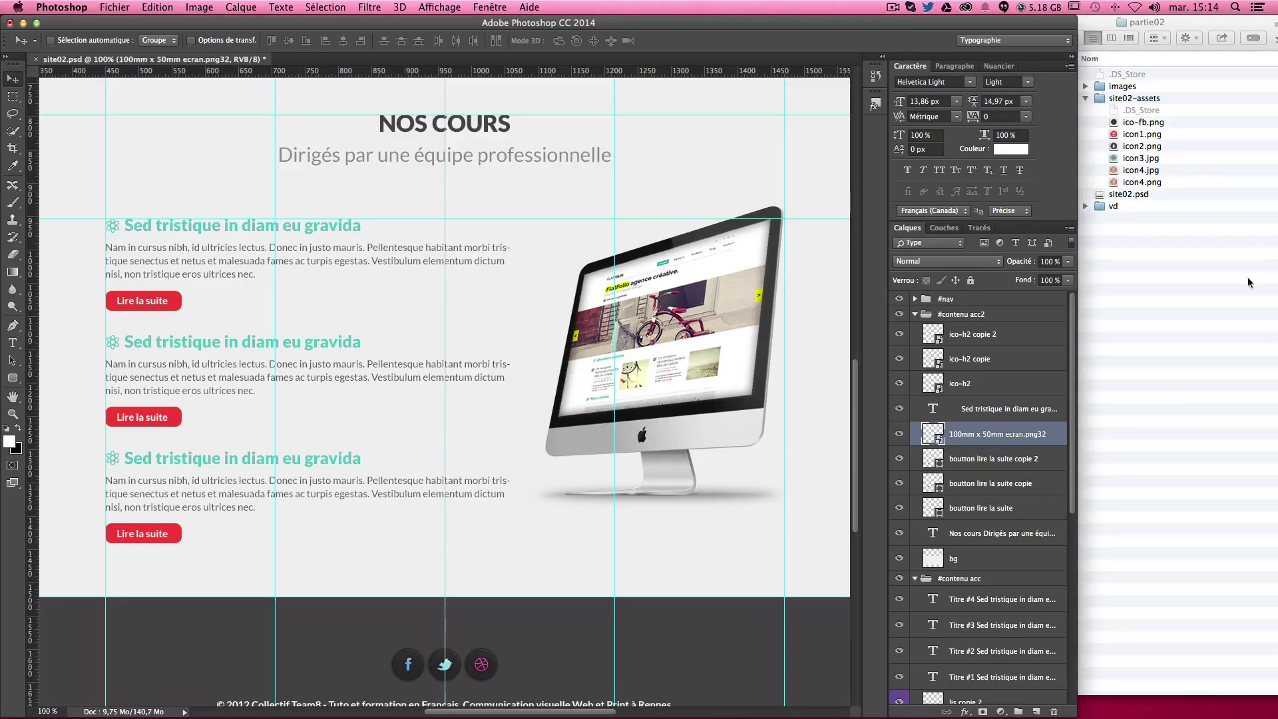
double_click(1130, 122)
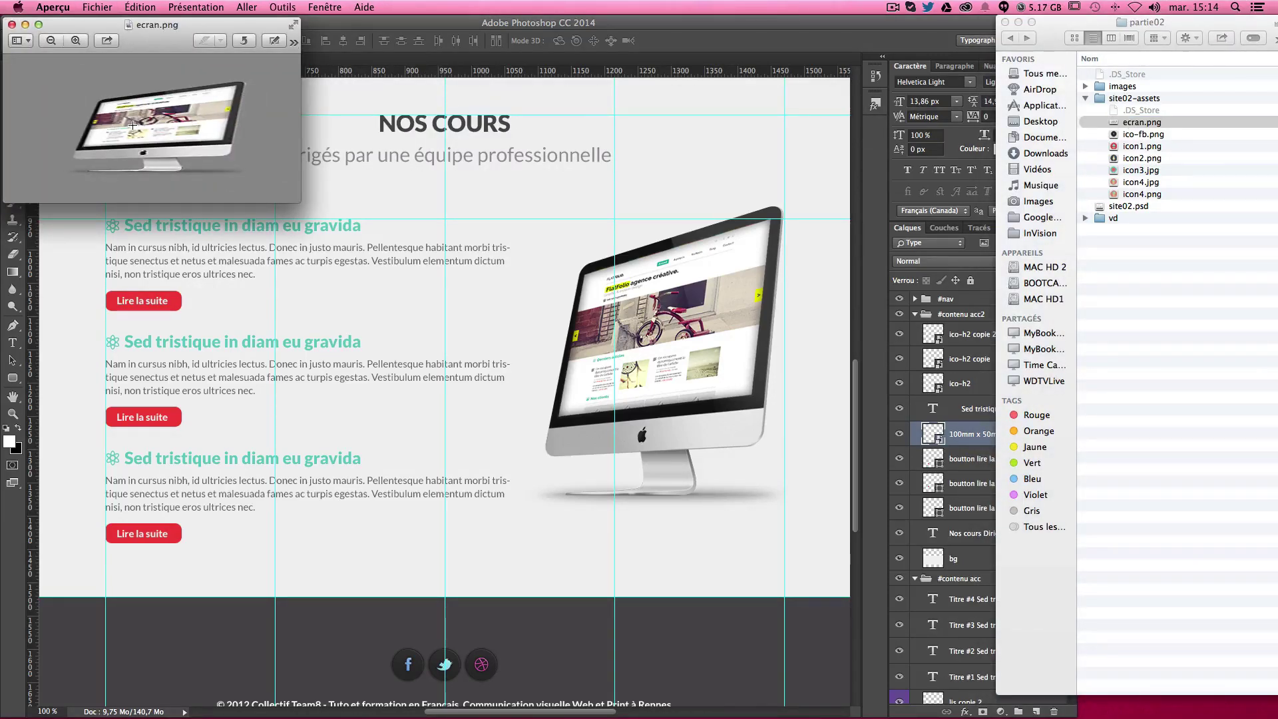
click(9, 25)
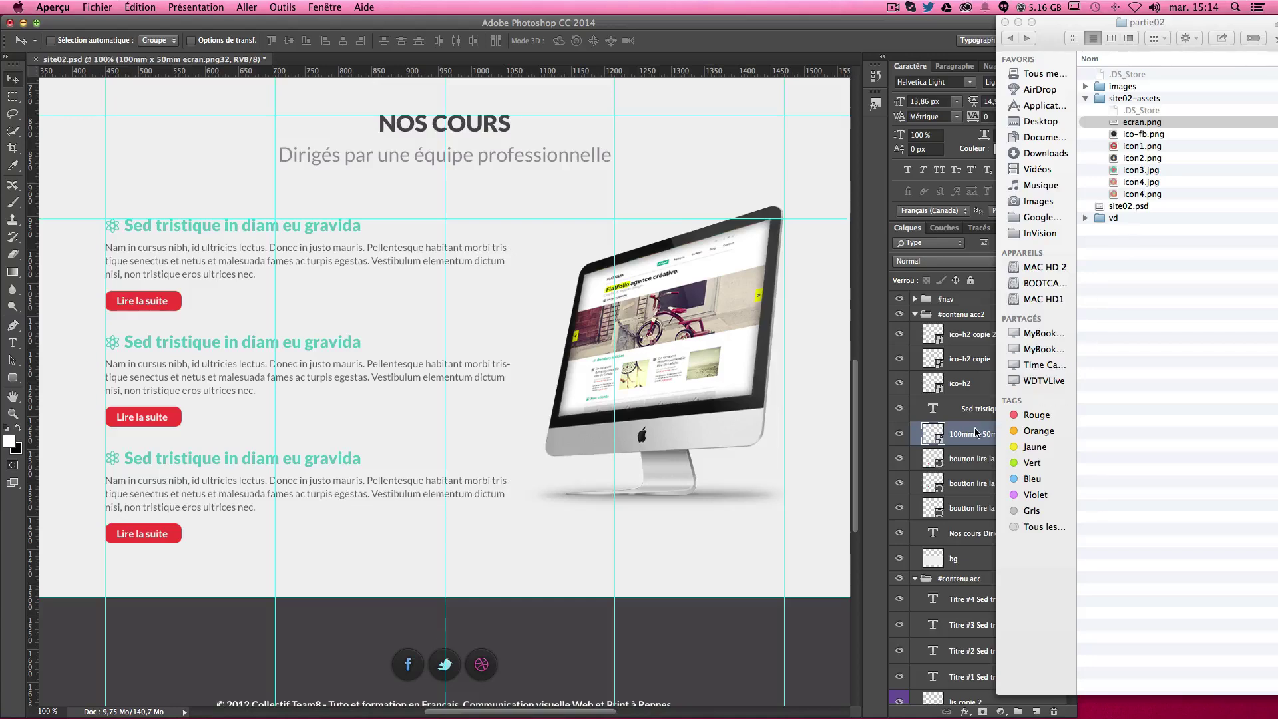
click(963, 445)
key(super)
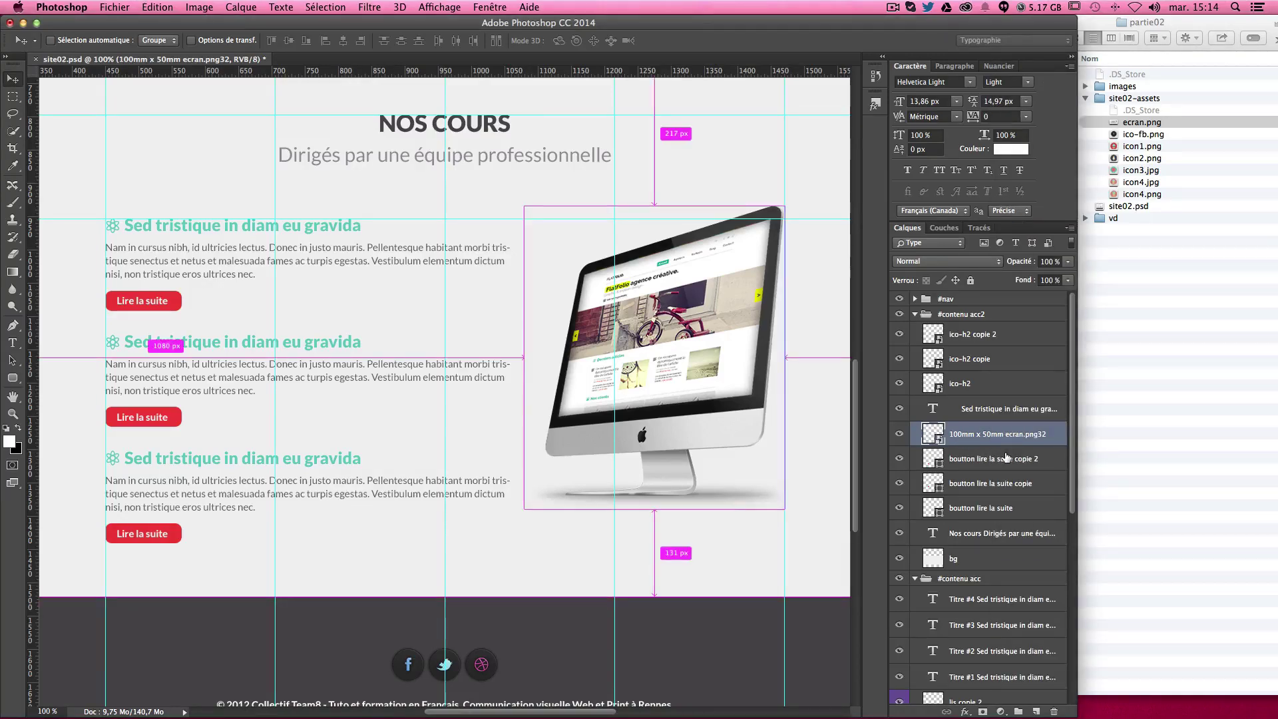
key(super)
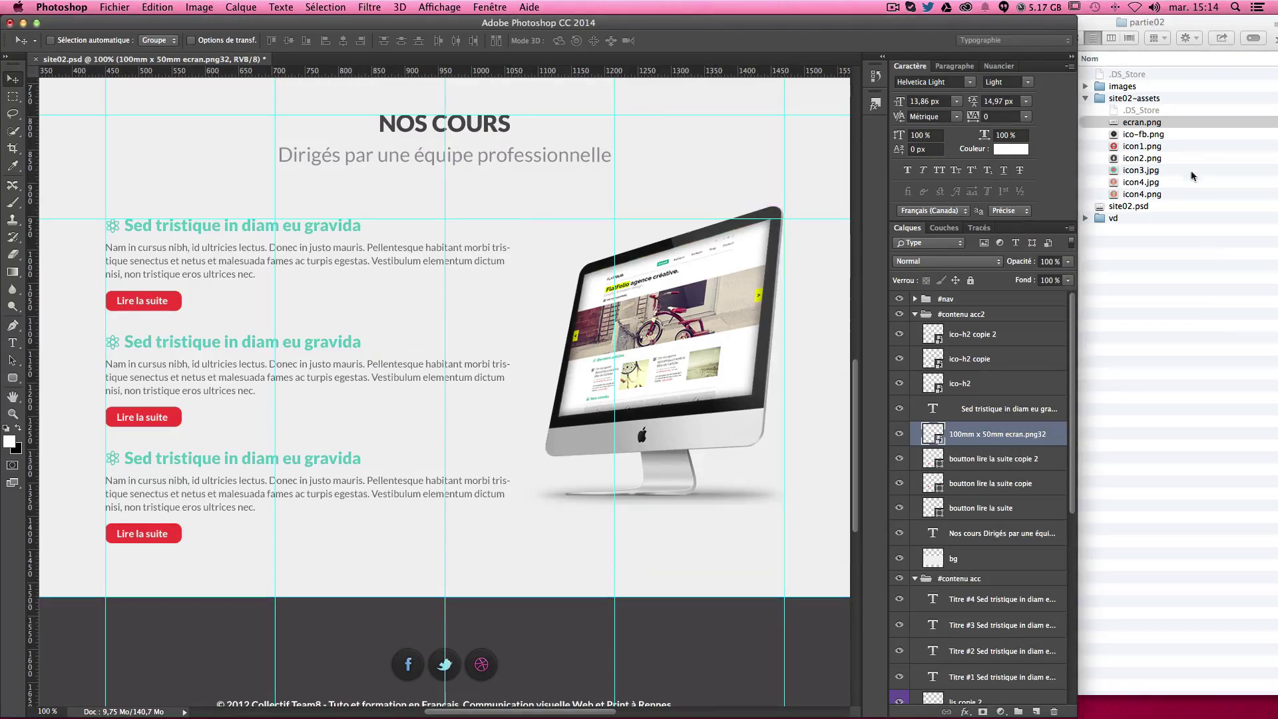
Delete the size prefix so the layer is named ecran.png32 again
double_click(984, 435)
drag(1007, 435, 952, 435)
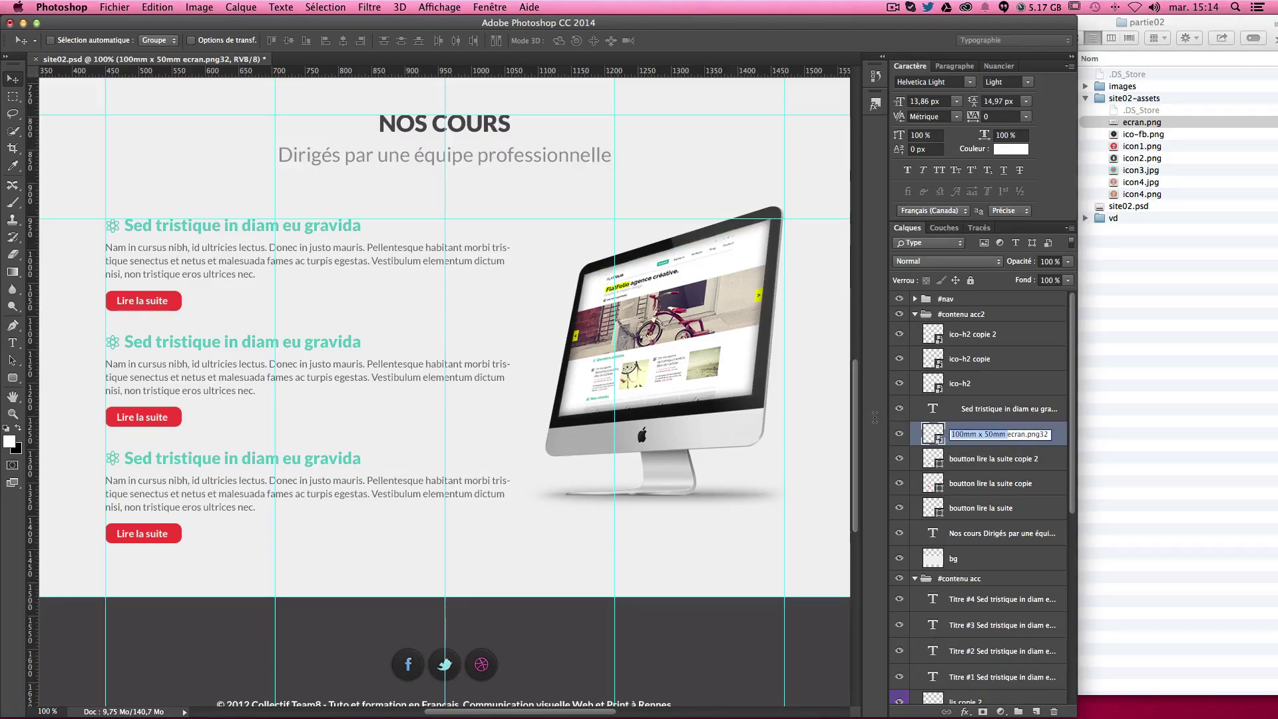
key(BackSpace)
key(Return)
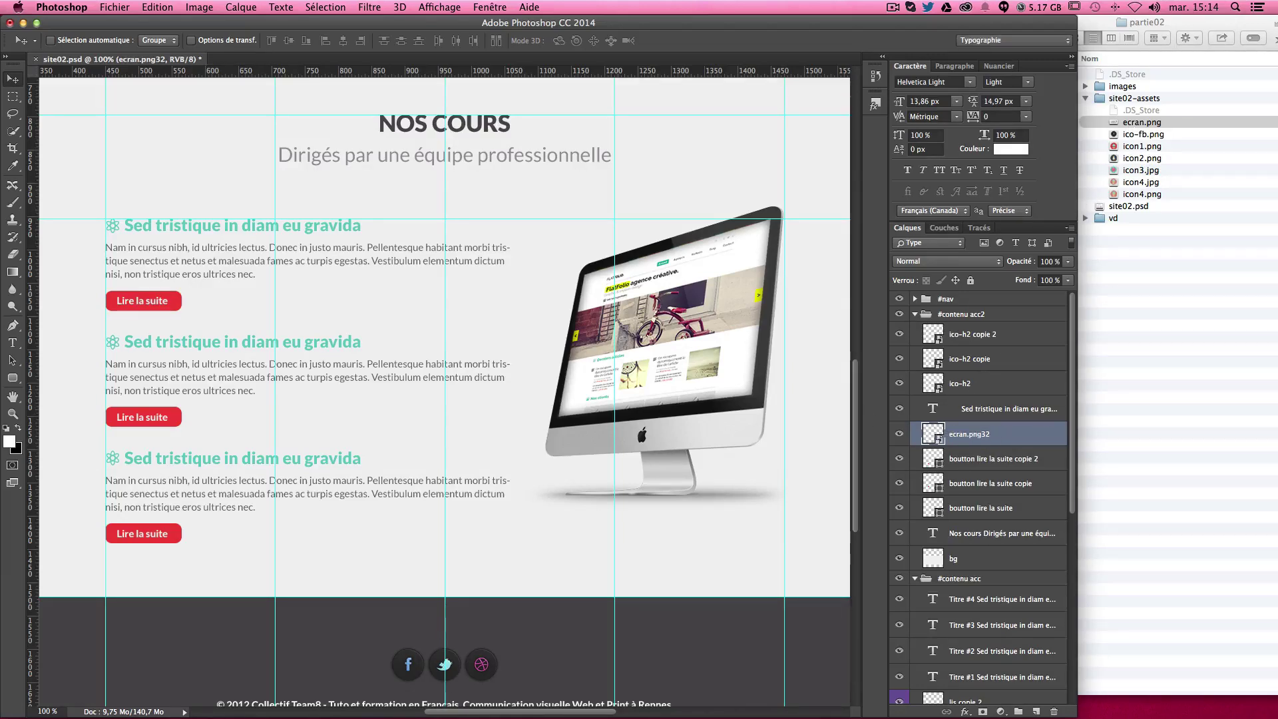
Bring forward site02-assets showing ecran.png, ico-fb.png and the icon files
click(1136, 131)
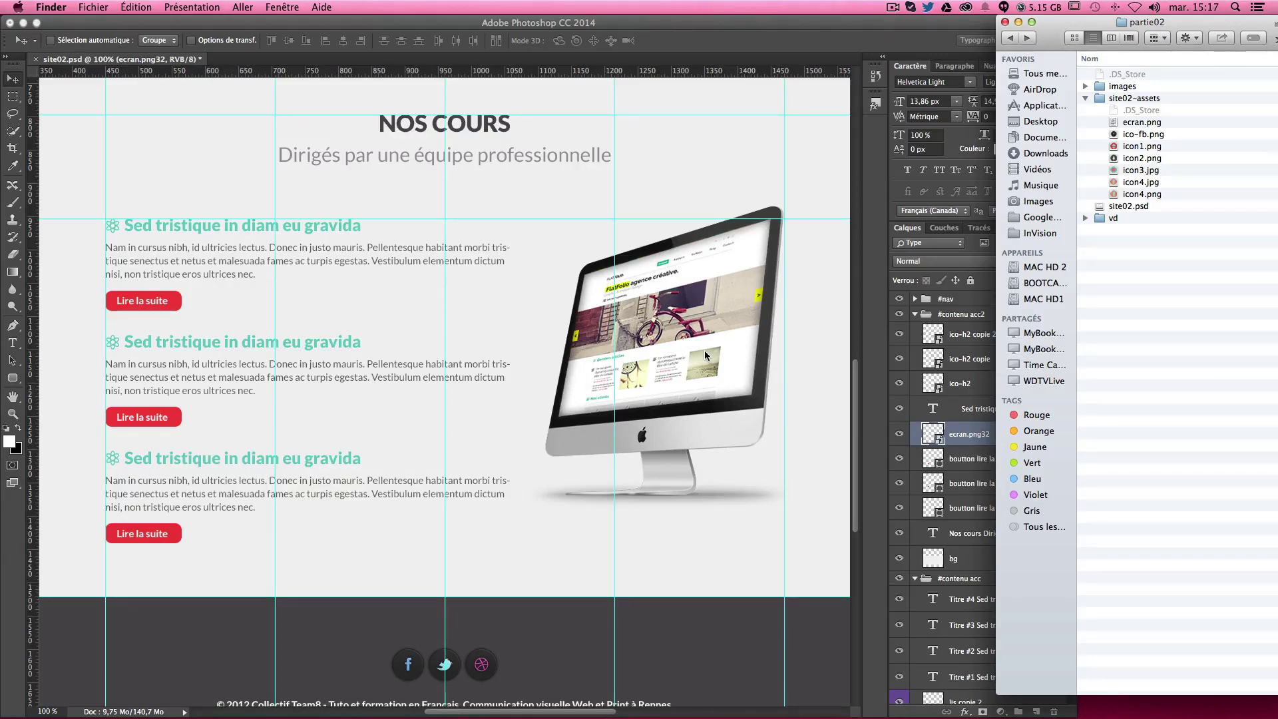
Apply a Camera Raw smart filter to ecran.png32 with Exposition set to -5,00
click(657, 313)
right_click(991, 439)
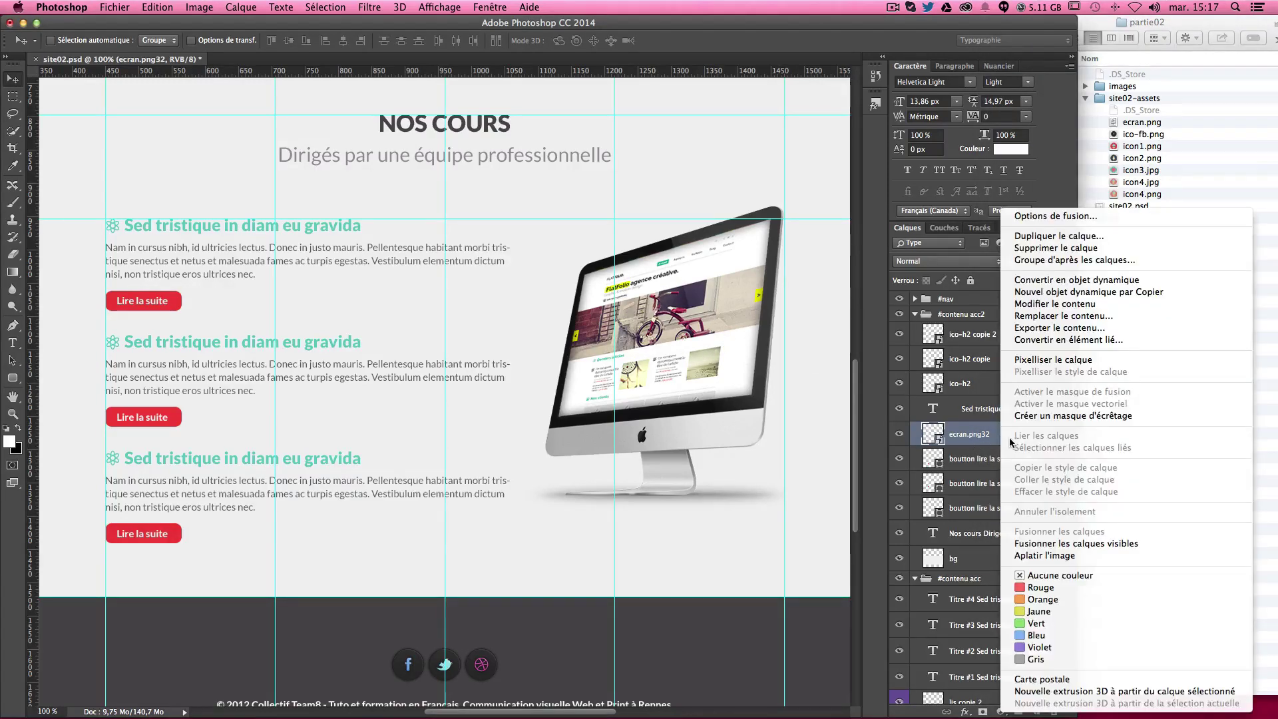
click(1052, 364)
click(369, 7)
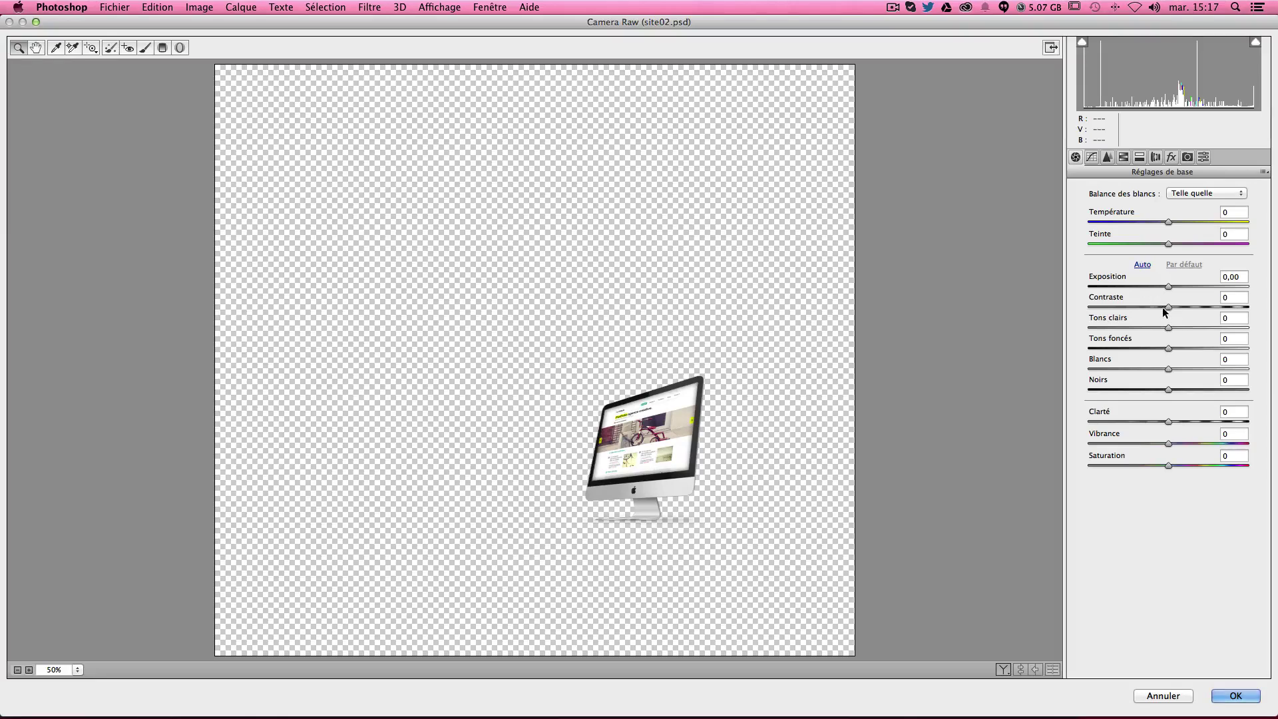
drag(1141, 287, 1090, 287)
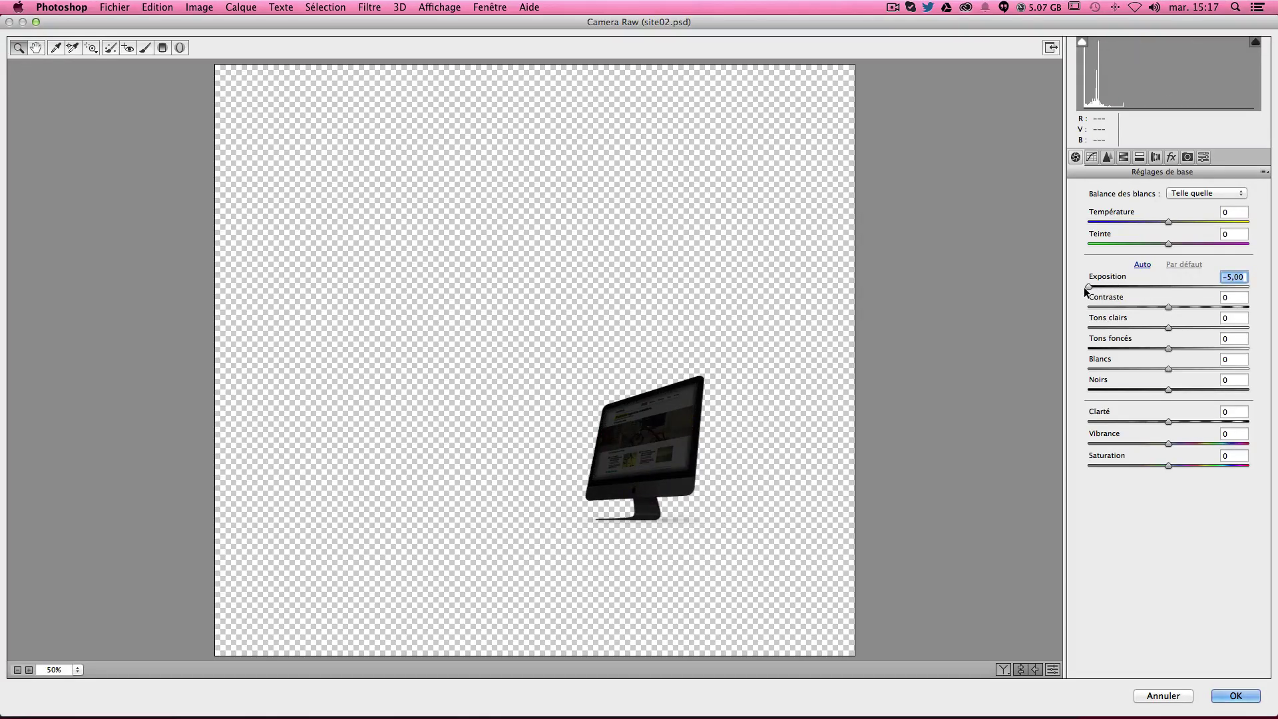
key(Return)
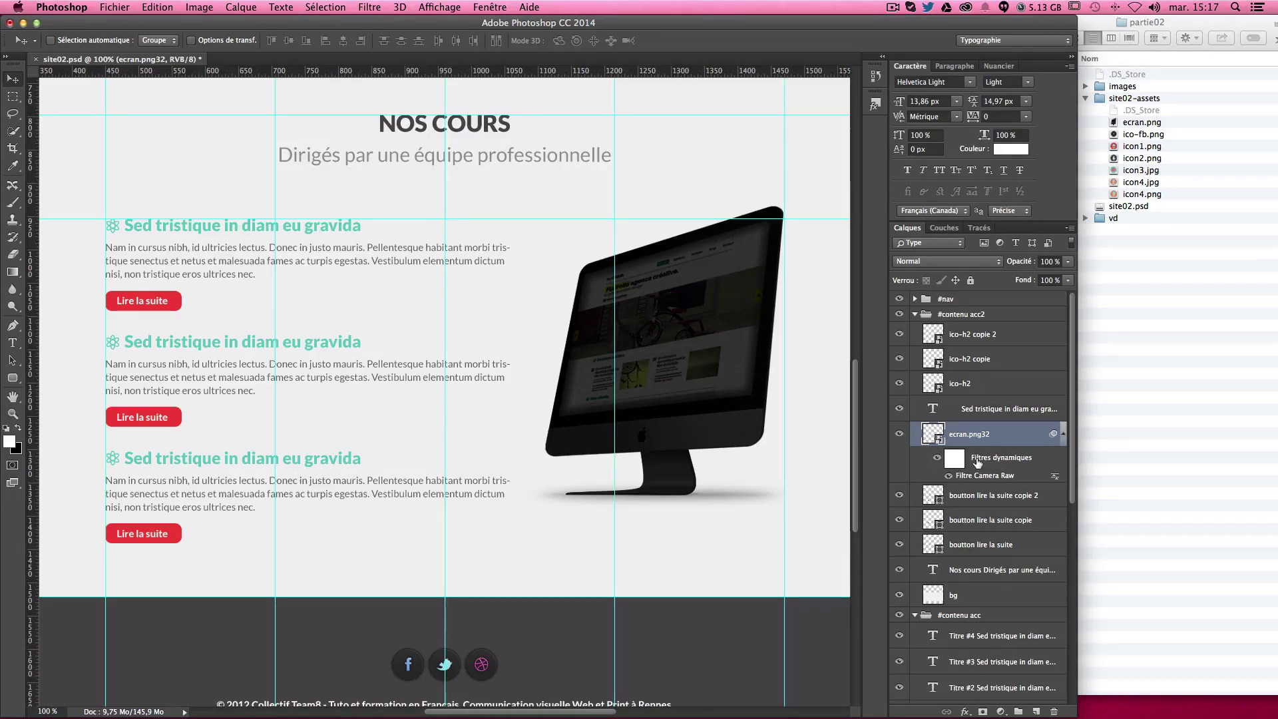
double_click(1048, 476)
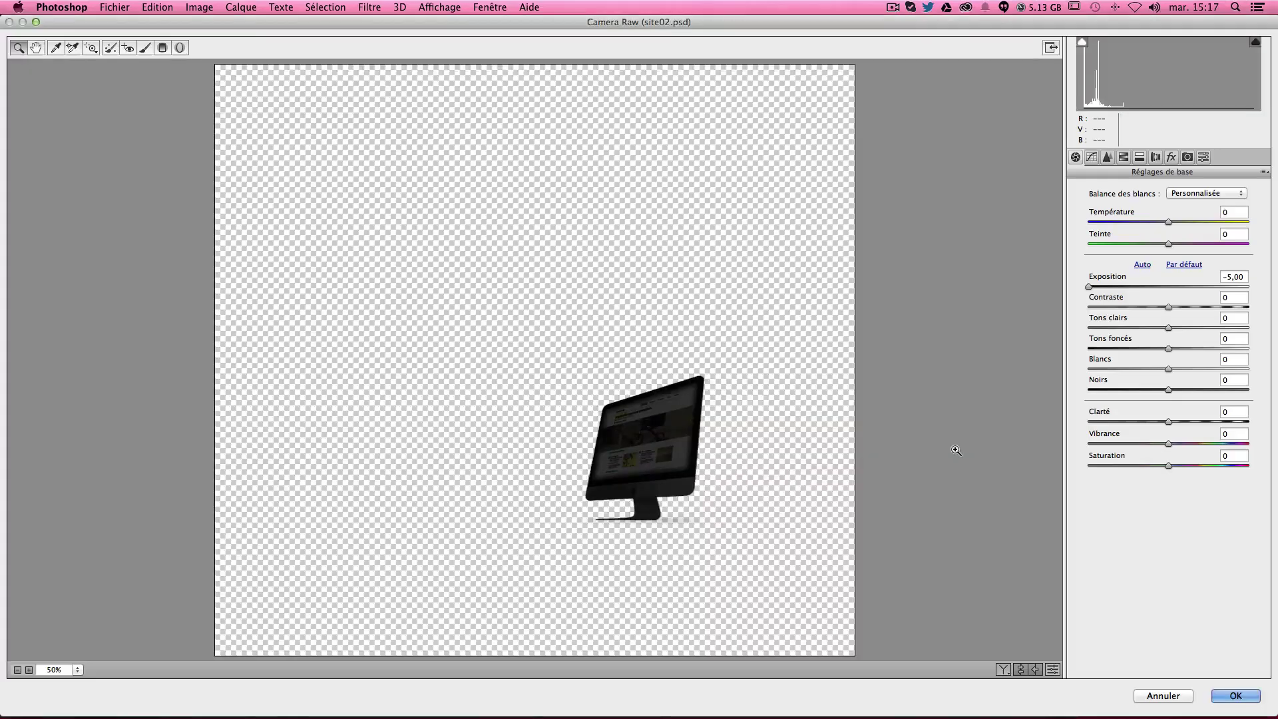
drag(1124, 285, 1090, 287)
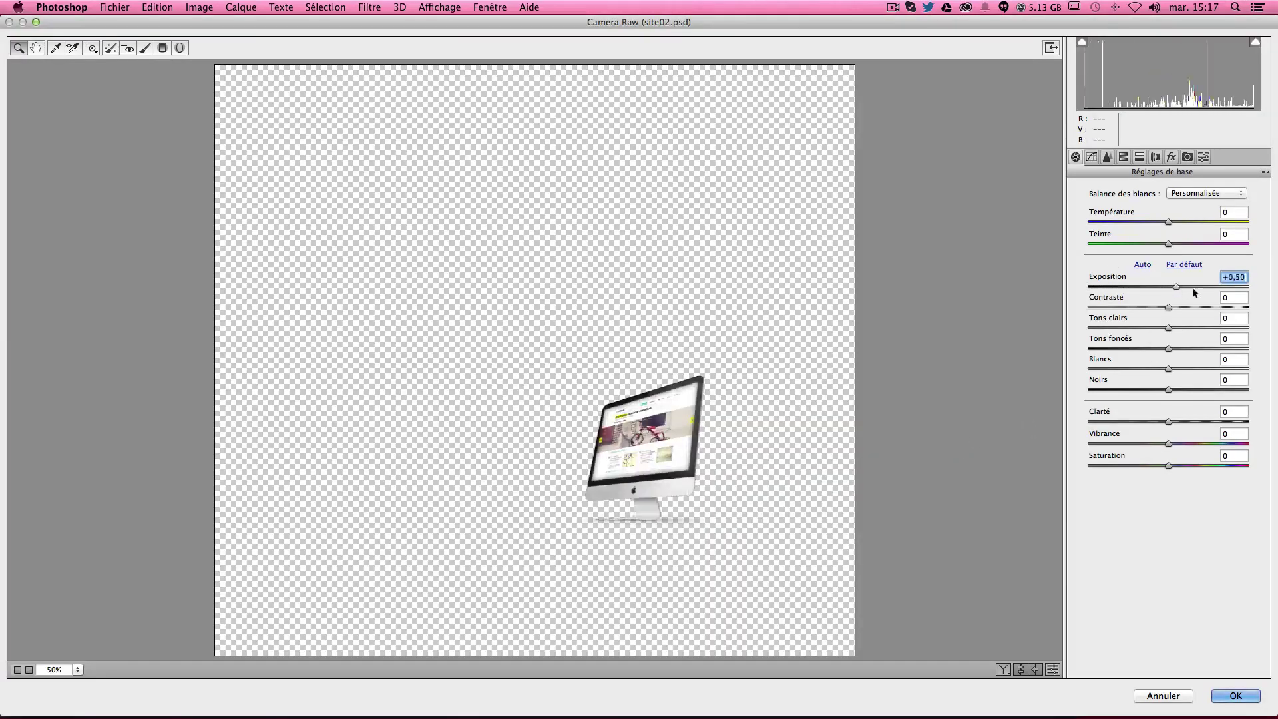
click(1162, 696)
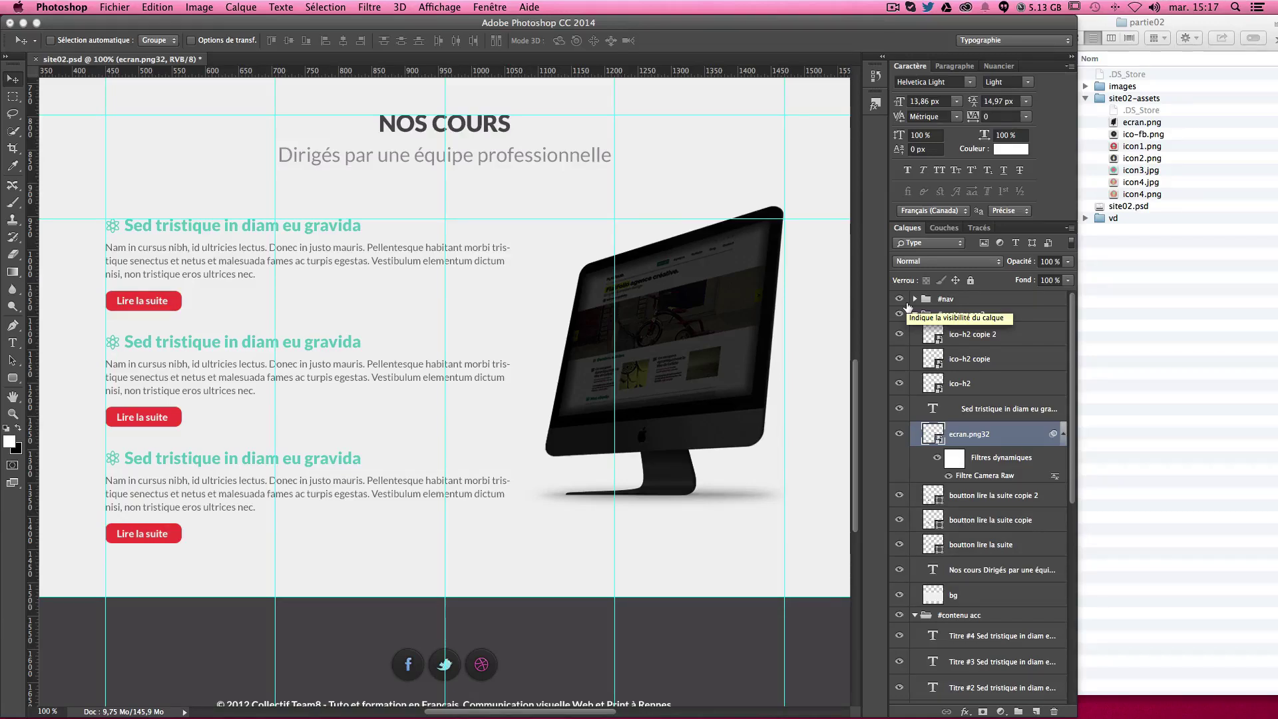
Open the regenerated ecran.png from site02-assets to confirm it exported darkened
click(1127, 124)
double_click(1127, 125)
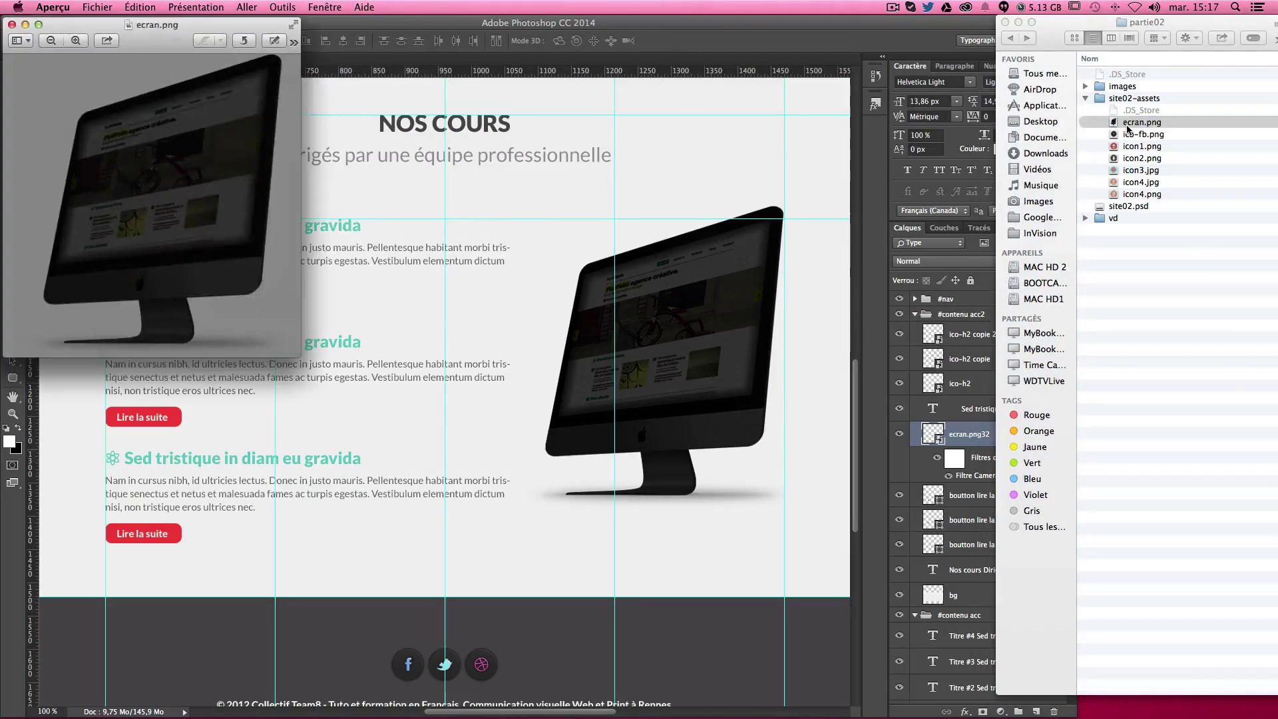